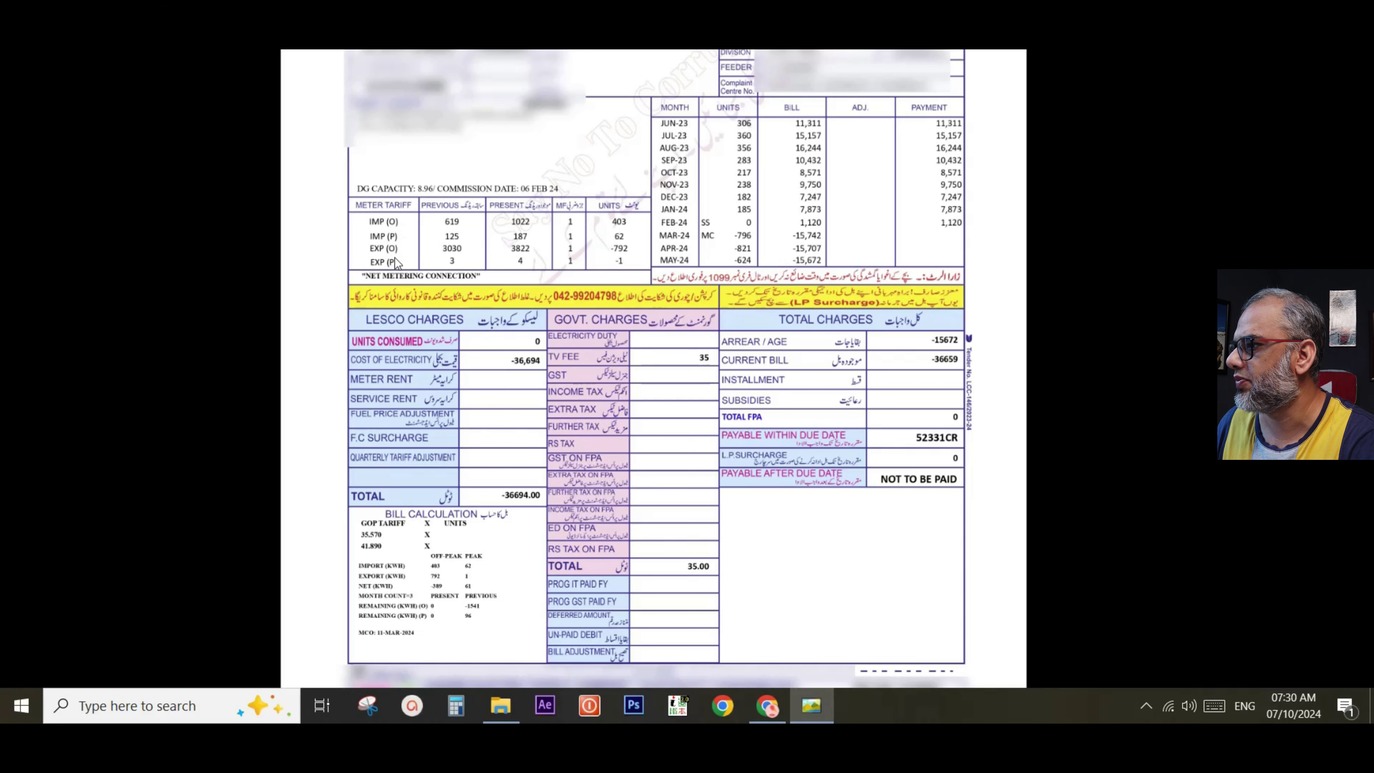
# In the bill calculator's Previous column, enter the bill's present import readings: 1022 for IMP(O) and 187 for IMP(P)
pyautogui.hotkey('alt', 'Tab')
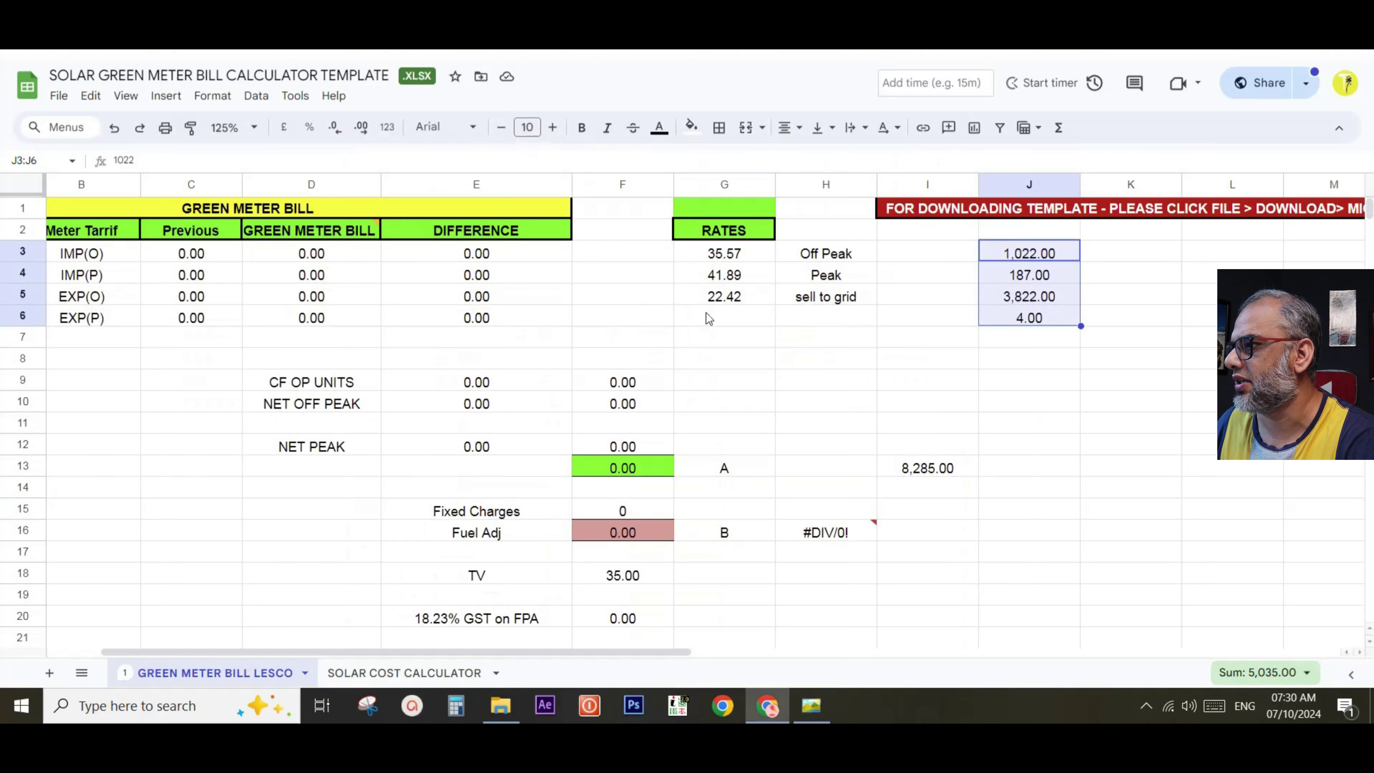
pyautogui.click(225, 265)
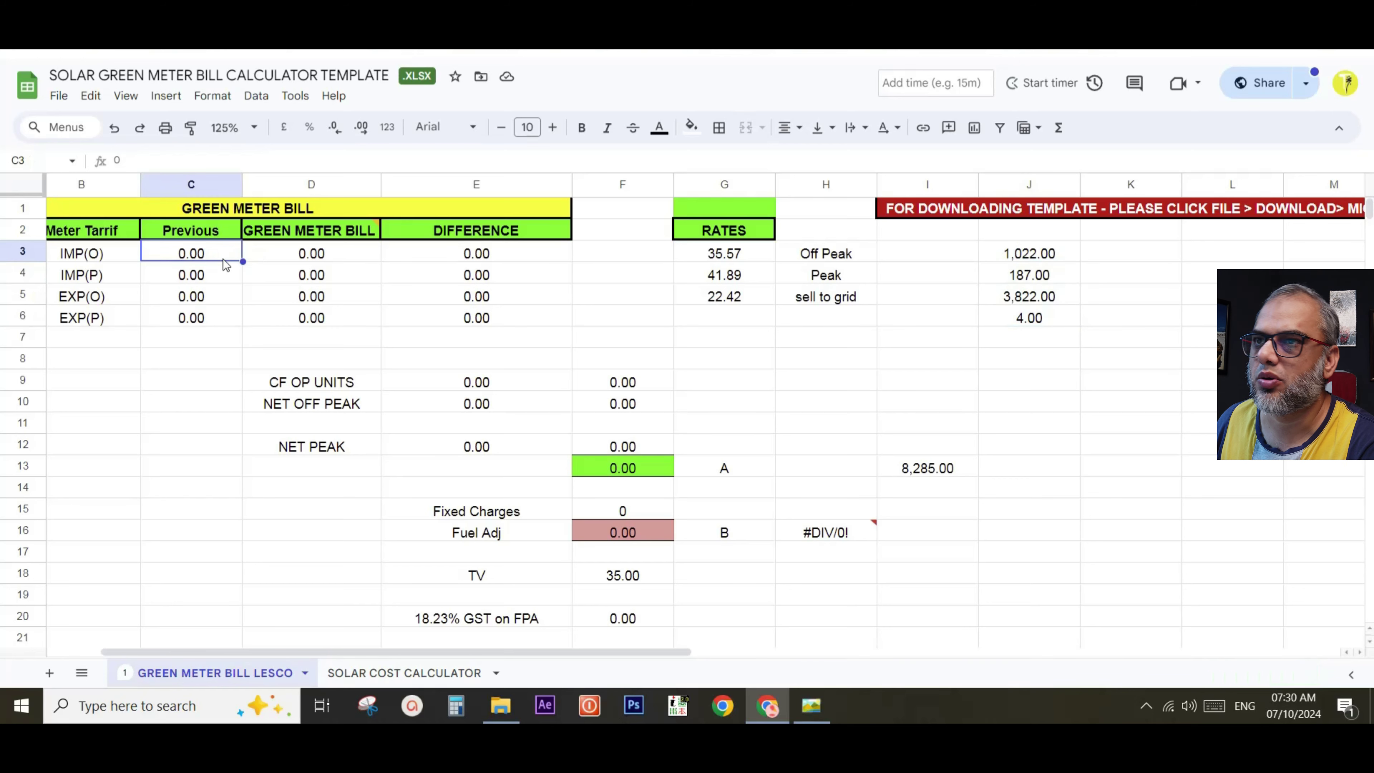
pyautogui.hotkey('alt', 'Tab')
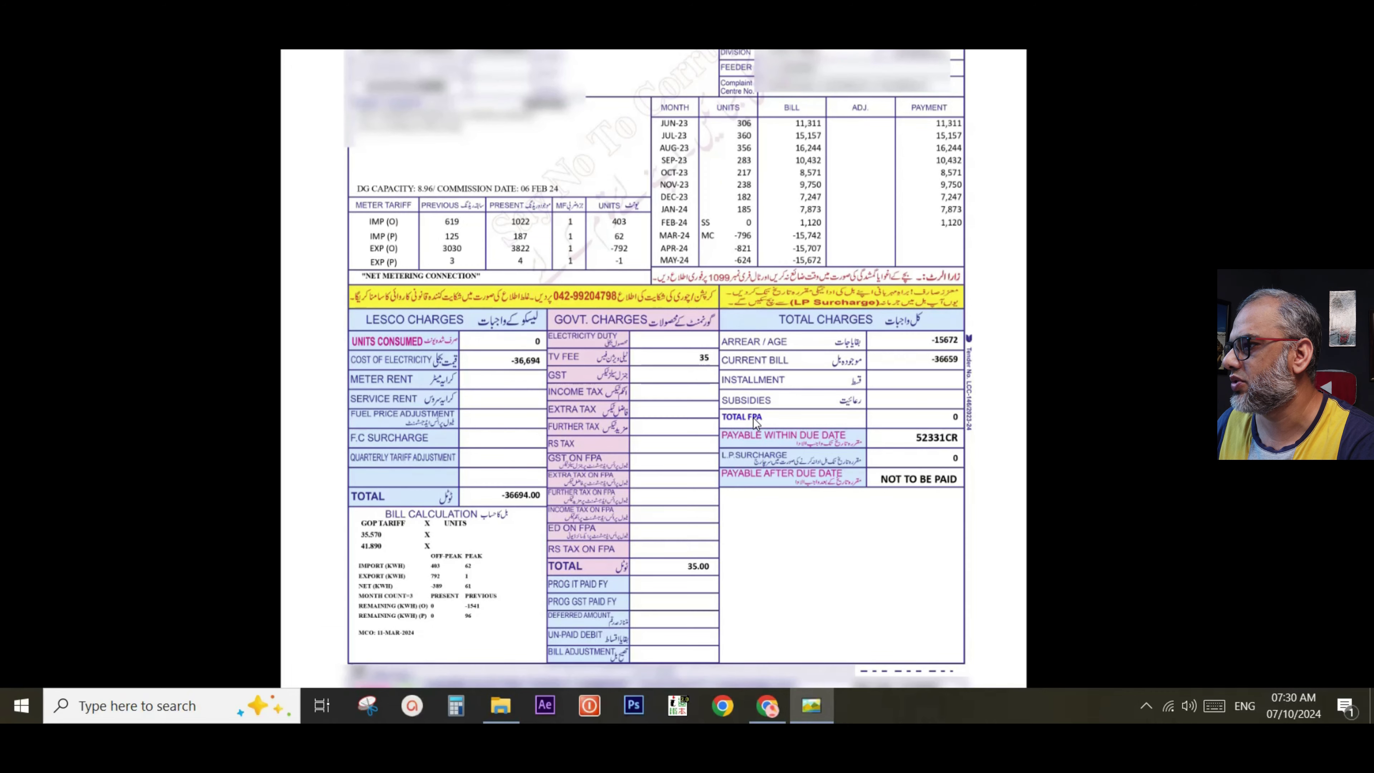
pyautogui.hotkey('alt', 'Tab')
pyautogui.write('1022')
pyautogui.press('Return')
pyautogui.hotkey('alt', 'Tab')
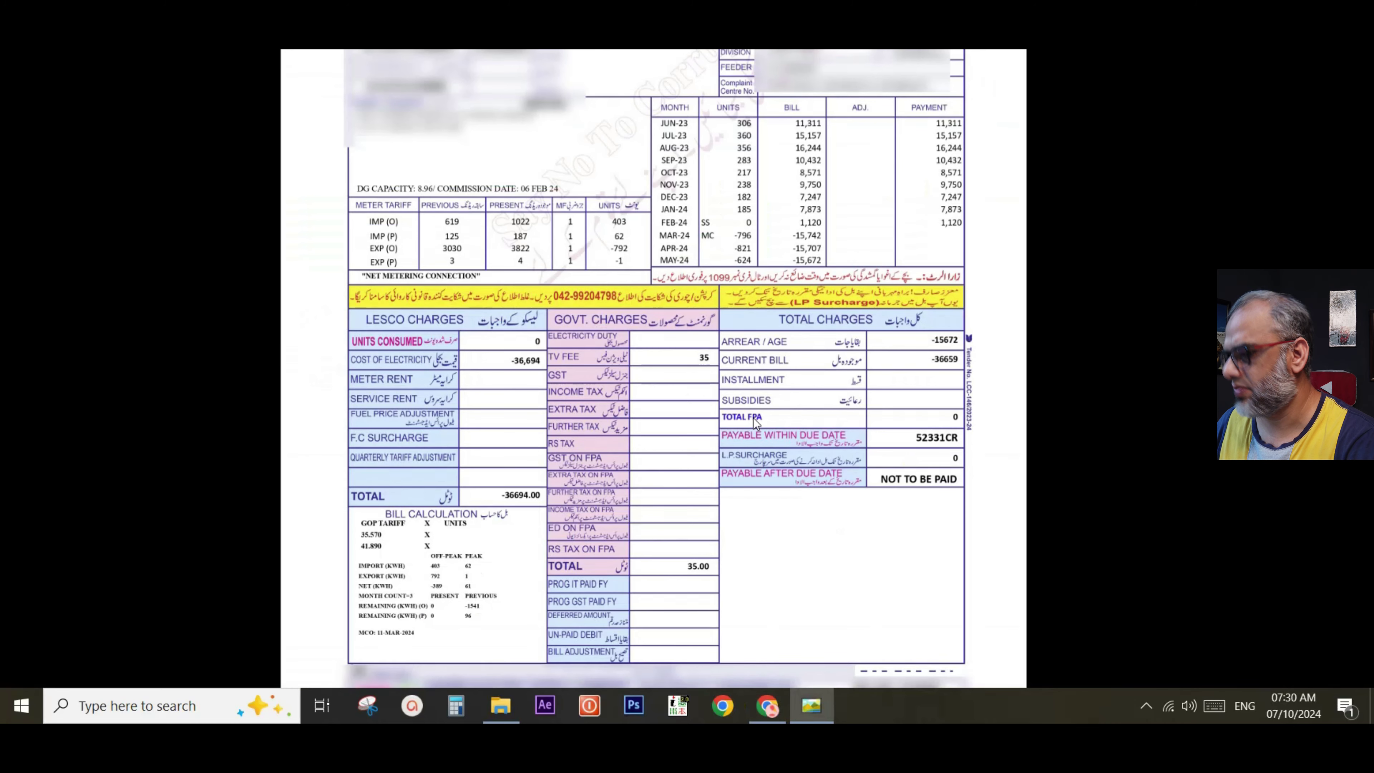
pyautogui.hotkey('alt', 'Tab')
pyautogui.write('187')
pyautogui.press('Return')
# Enter the bill's present export readings in the Previous column: 3822 for EXP(O) and 4 for EXP(P)
pyautogui.hotkey('alt', 'Tab')
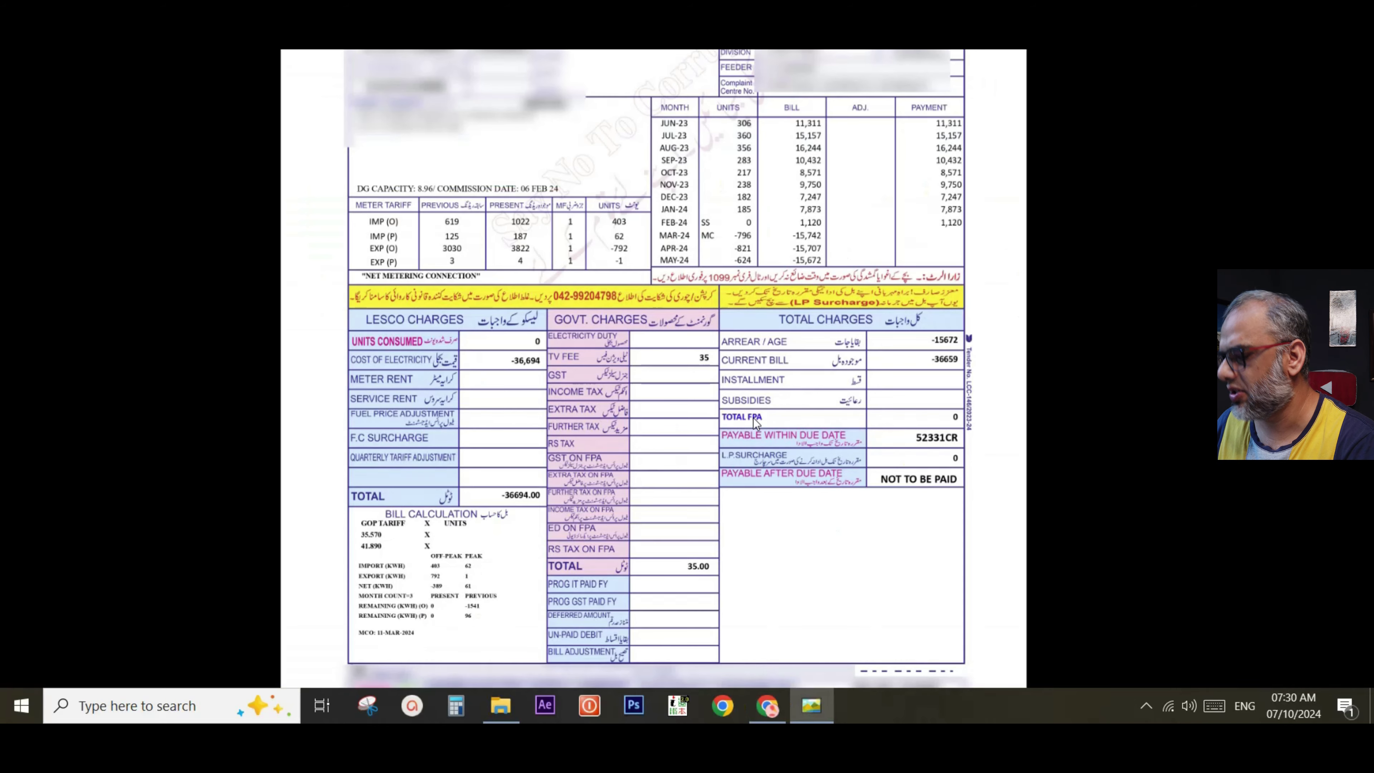
pyautogui.hotkey('alt', 'Tab')
pyautogui.write('3822')
pyautogui.press('Return')
pyautogui.hotkey('alt', 'Tab')
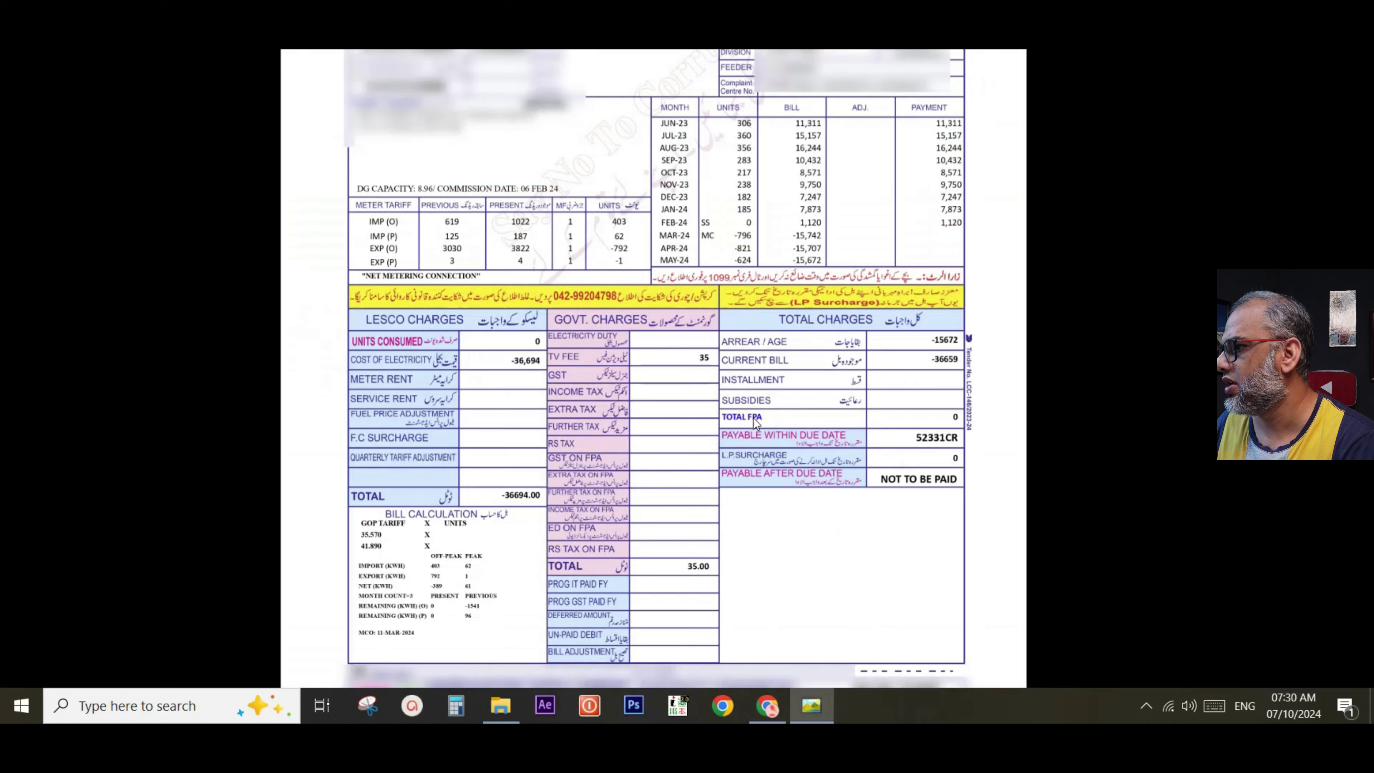
pyautogui.hotkey('alt', 'Tab')
pyautogui.write('4')
pyautogui.press('Return')
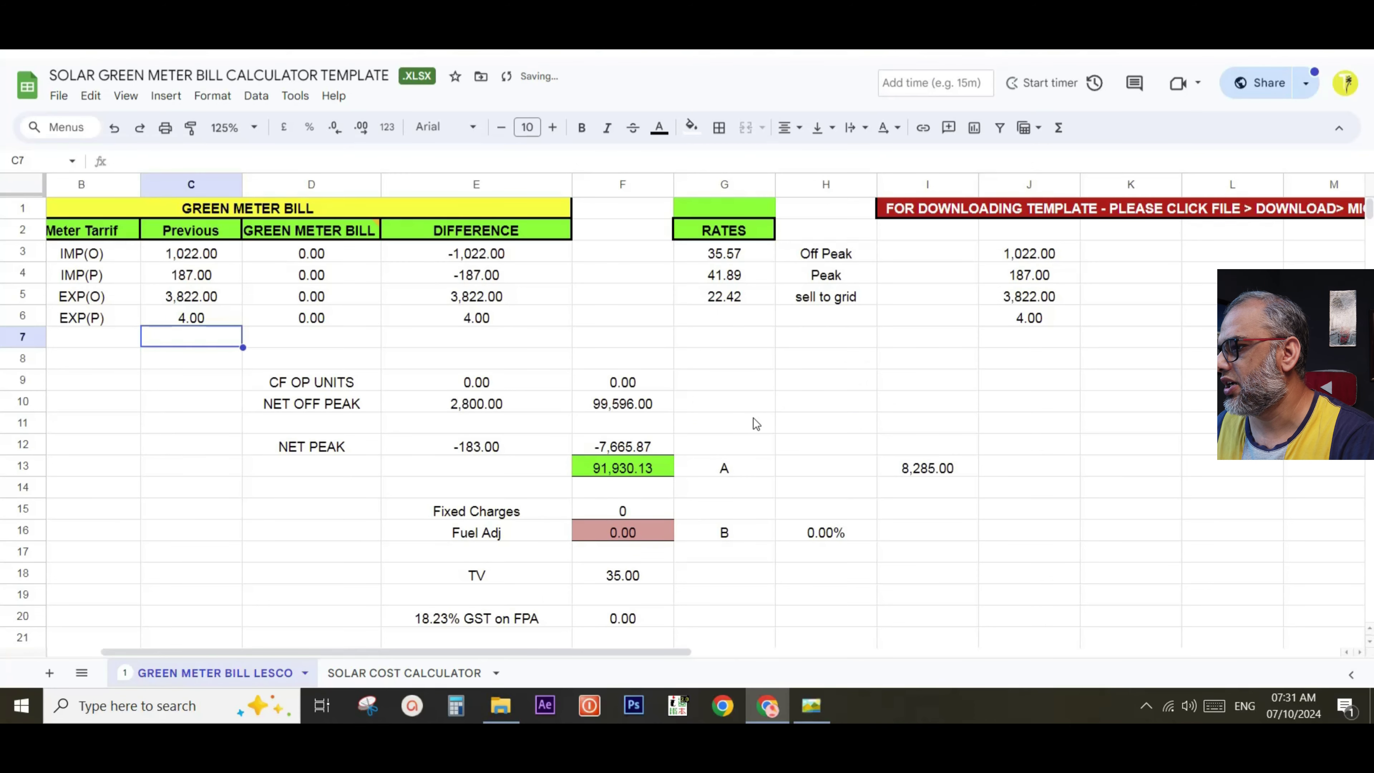
# Check the final bill and the formula behind the net off-peak amount in F10
pyautogui.scroll(-5, 753, 418)
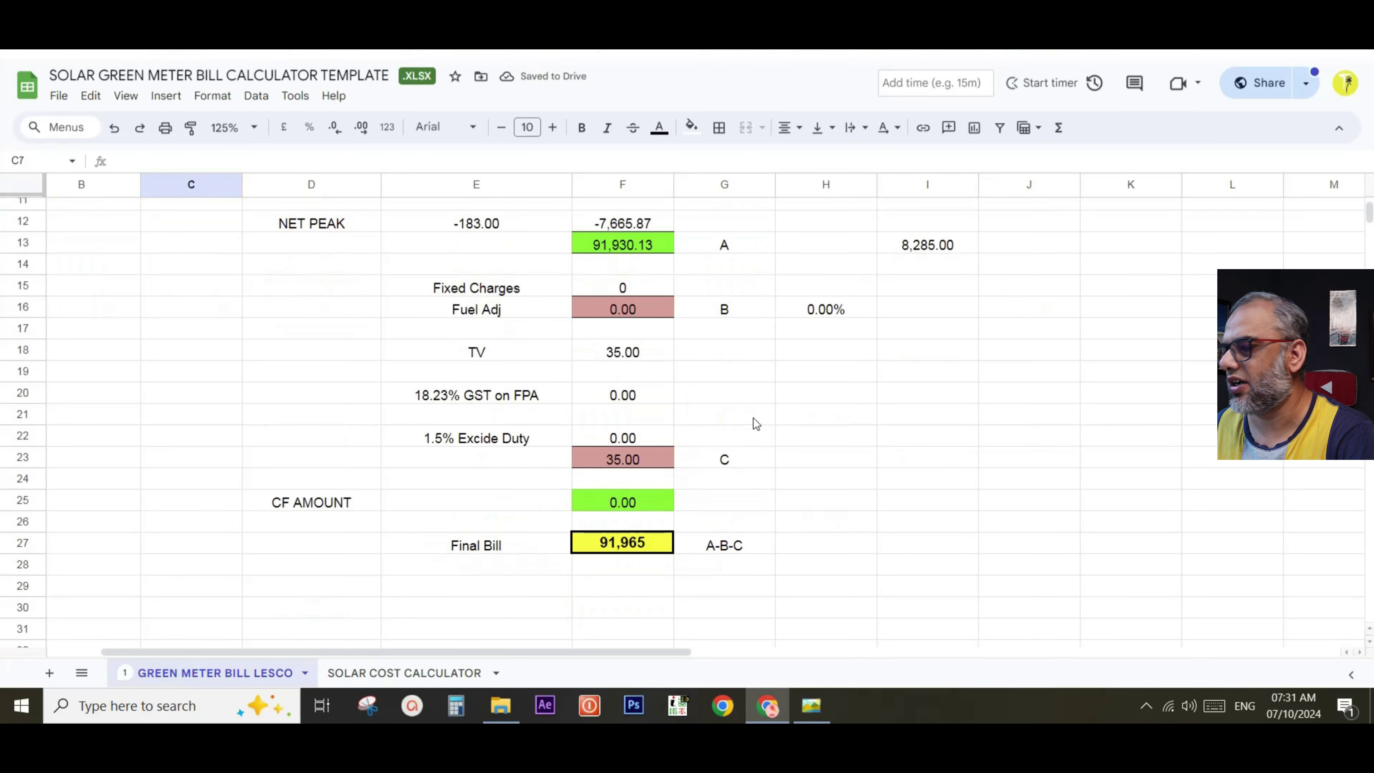
pyautogui.scroll(5, 756, 424)
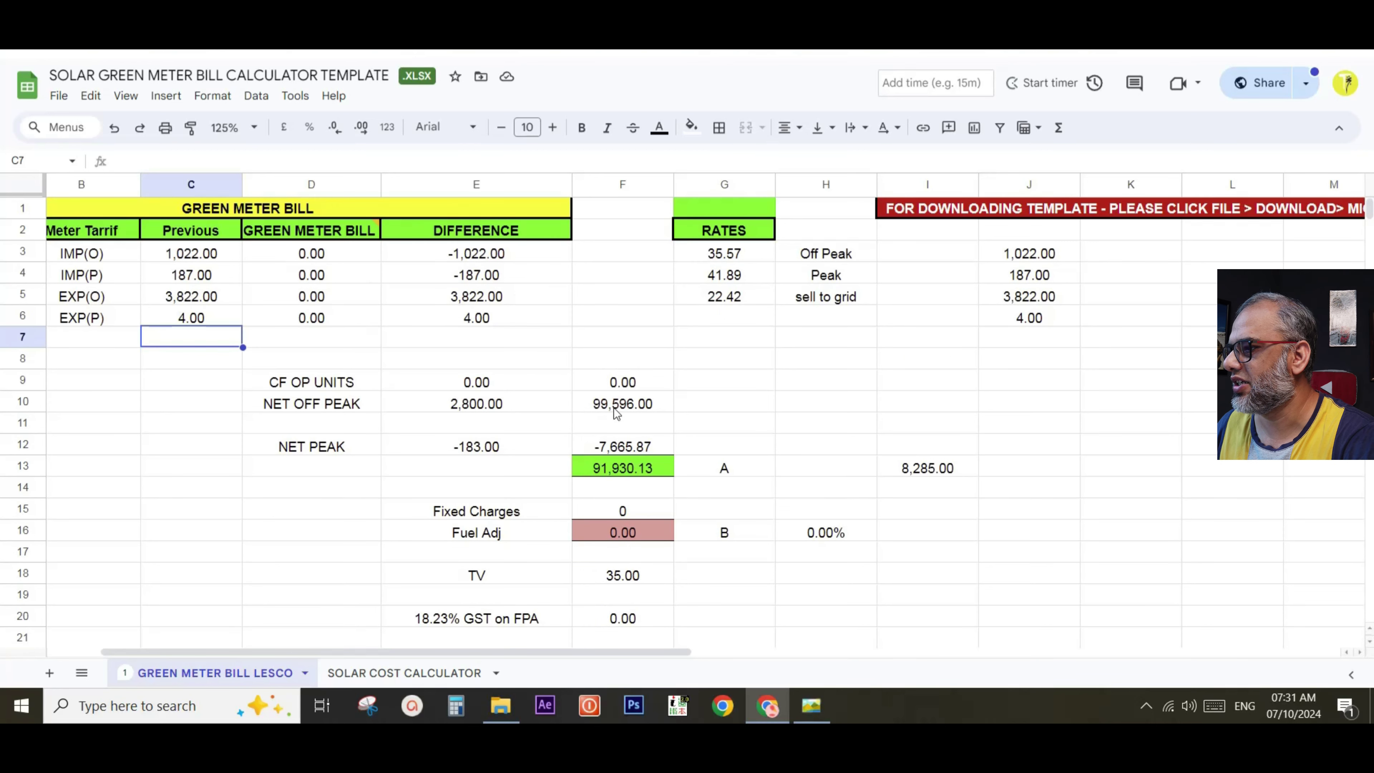
pyautogui.click(632, 406)
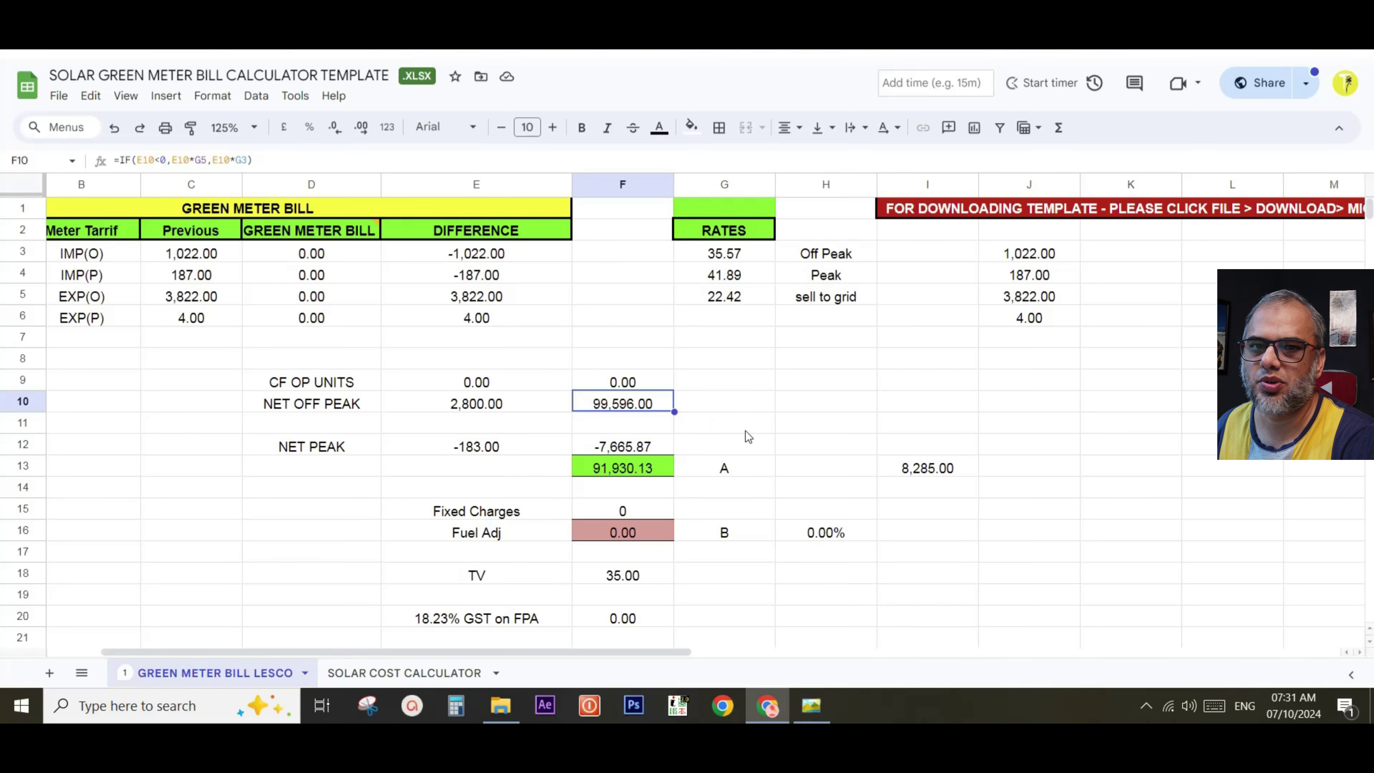
pyautogui.scroll(-4, 745, 436)
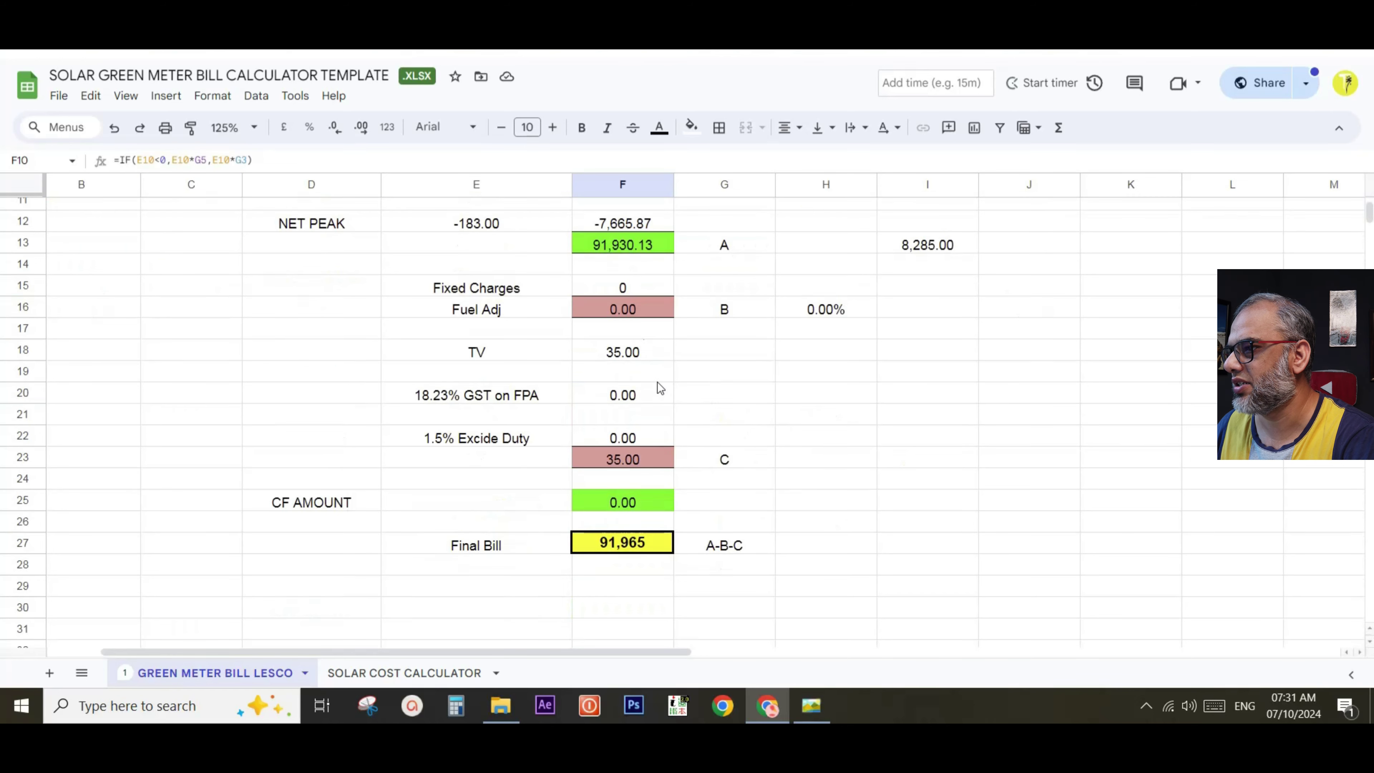
pyautogui.scroll(4, 656, 387)
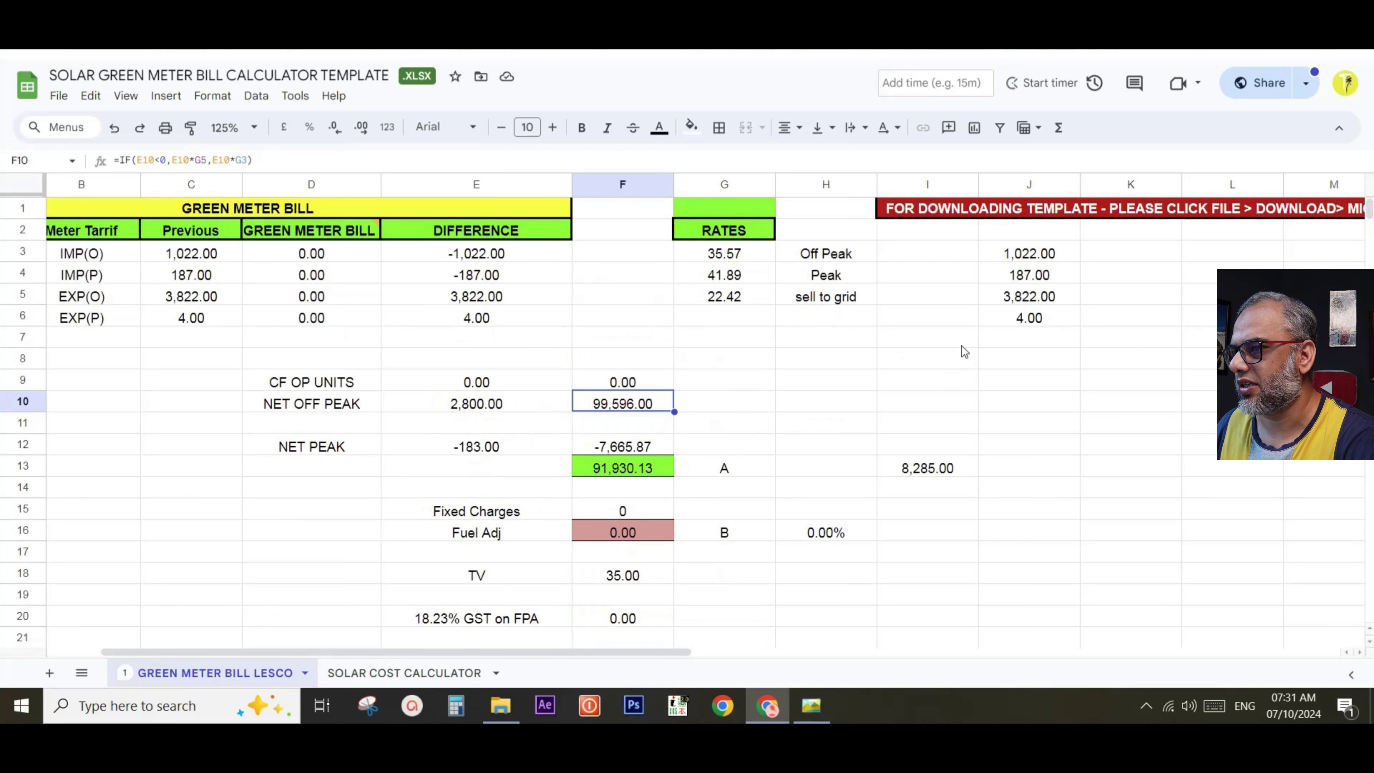
# Clear the spare meter readings in cells J3:J6
pyautogui.moveTo(1051, 250); pyautogui.dragTo(1038, 326)
pyautogui.press('Delete')
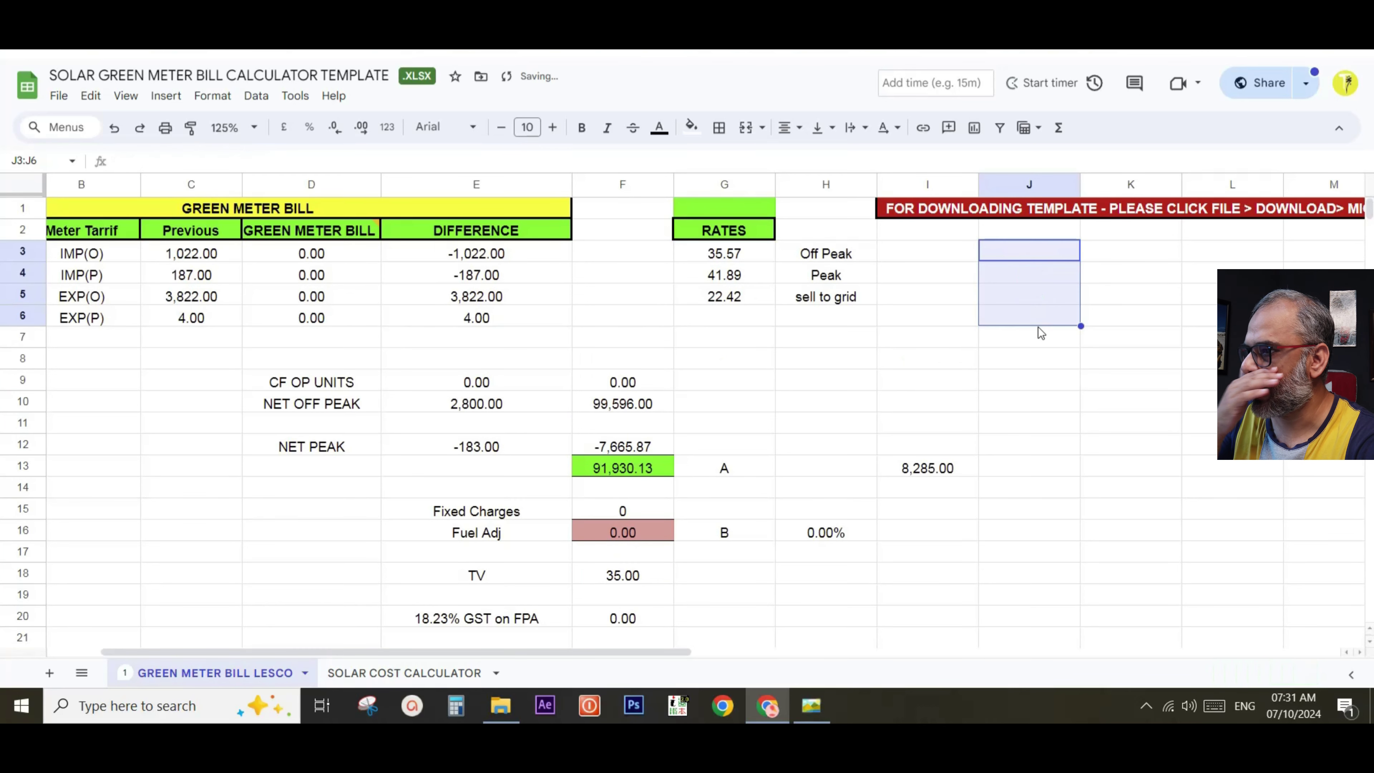
pyautogui.click(793, 392)
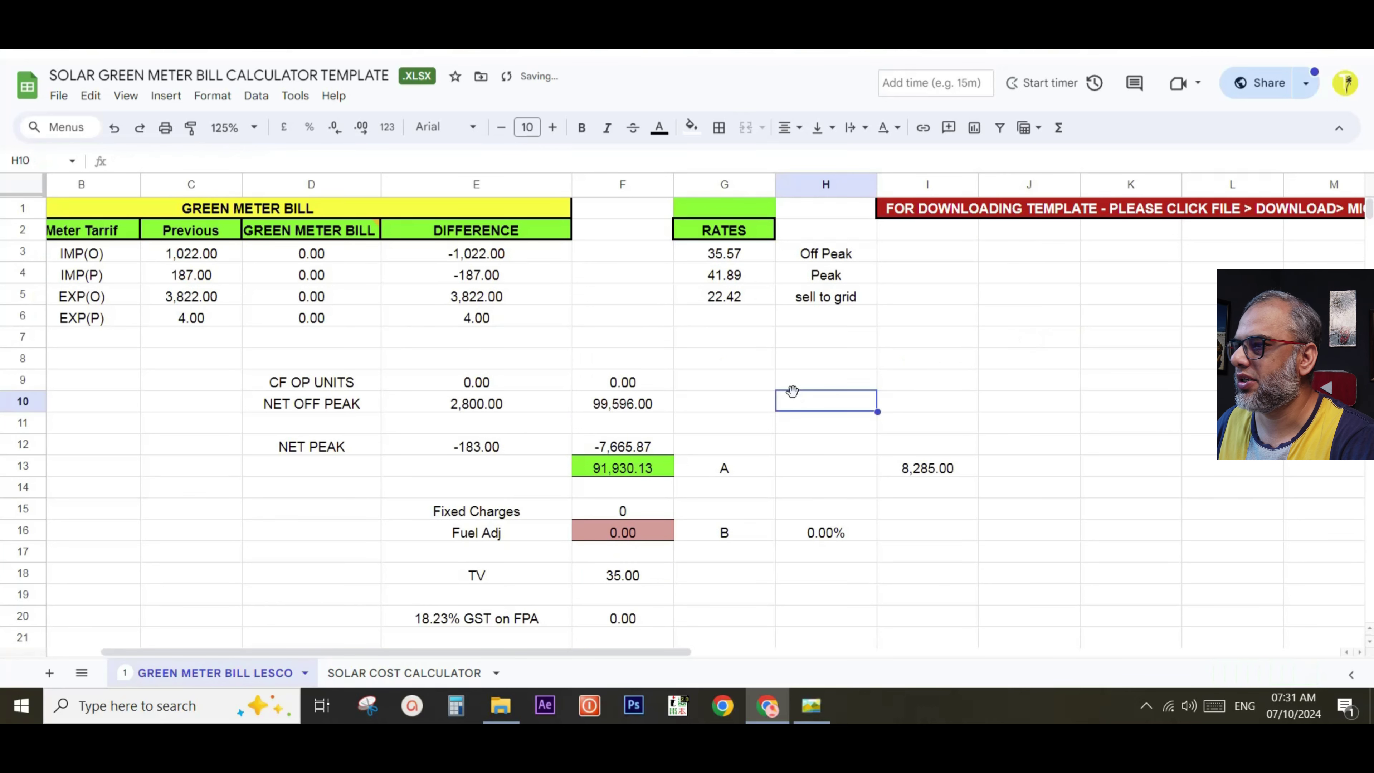
# Switch to the image viewer and show the next bill enlarged so its meter readings are legible
pyautogui.hotkey('alt', 'Tab')
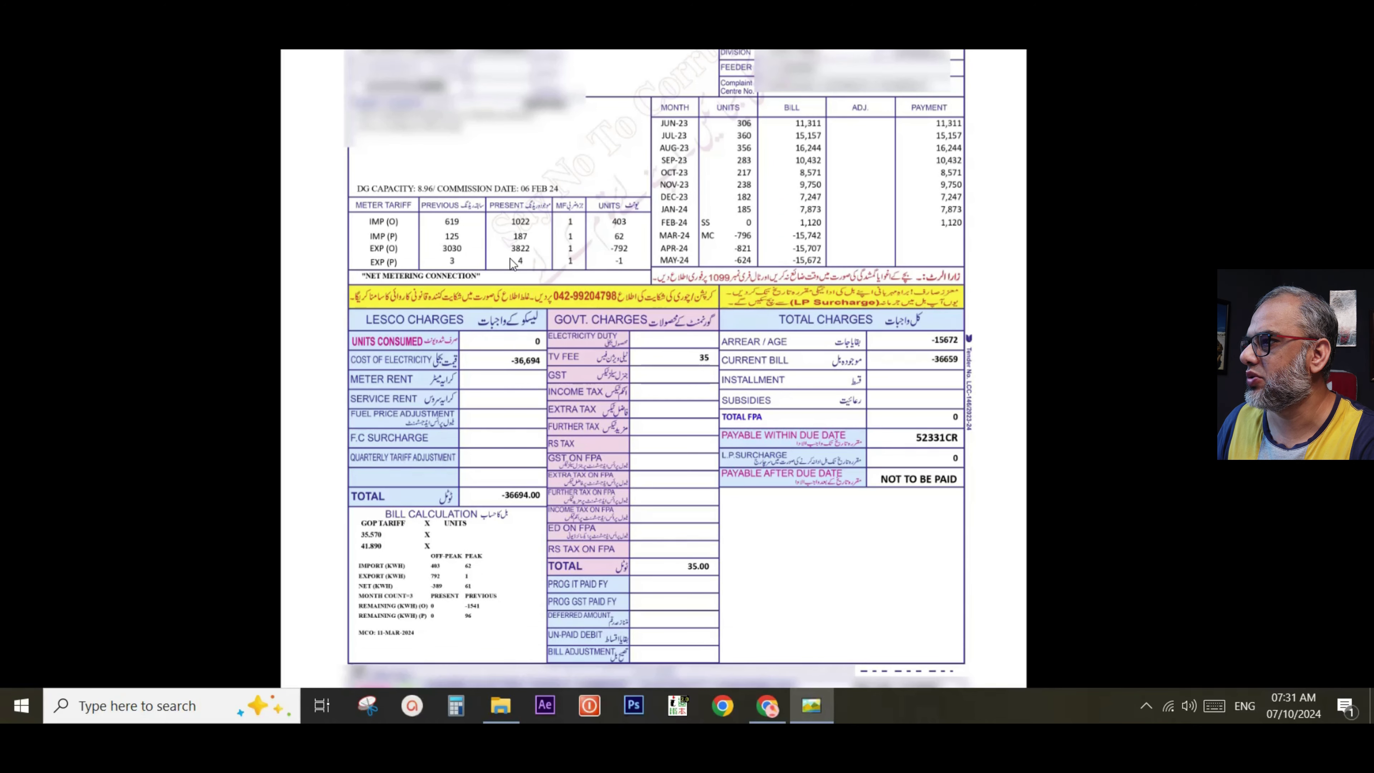
pyautogui.press('Right')
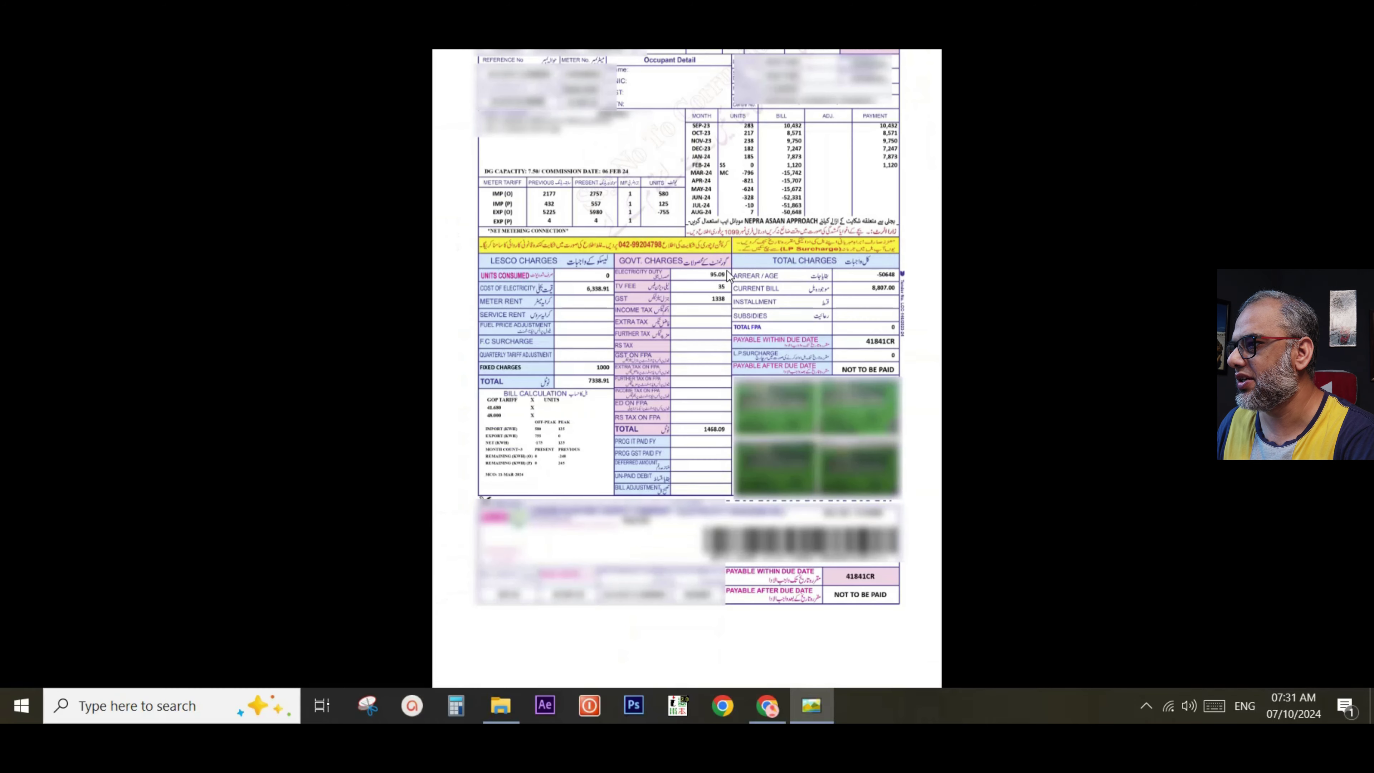
pyautogui.scroll(3, 755, 269)
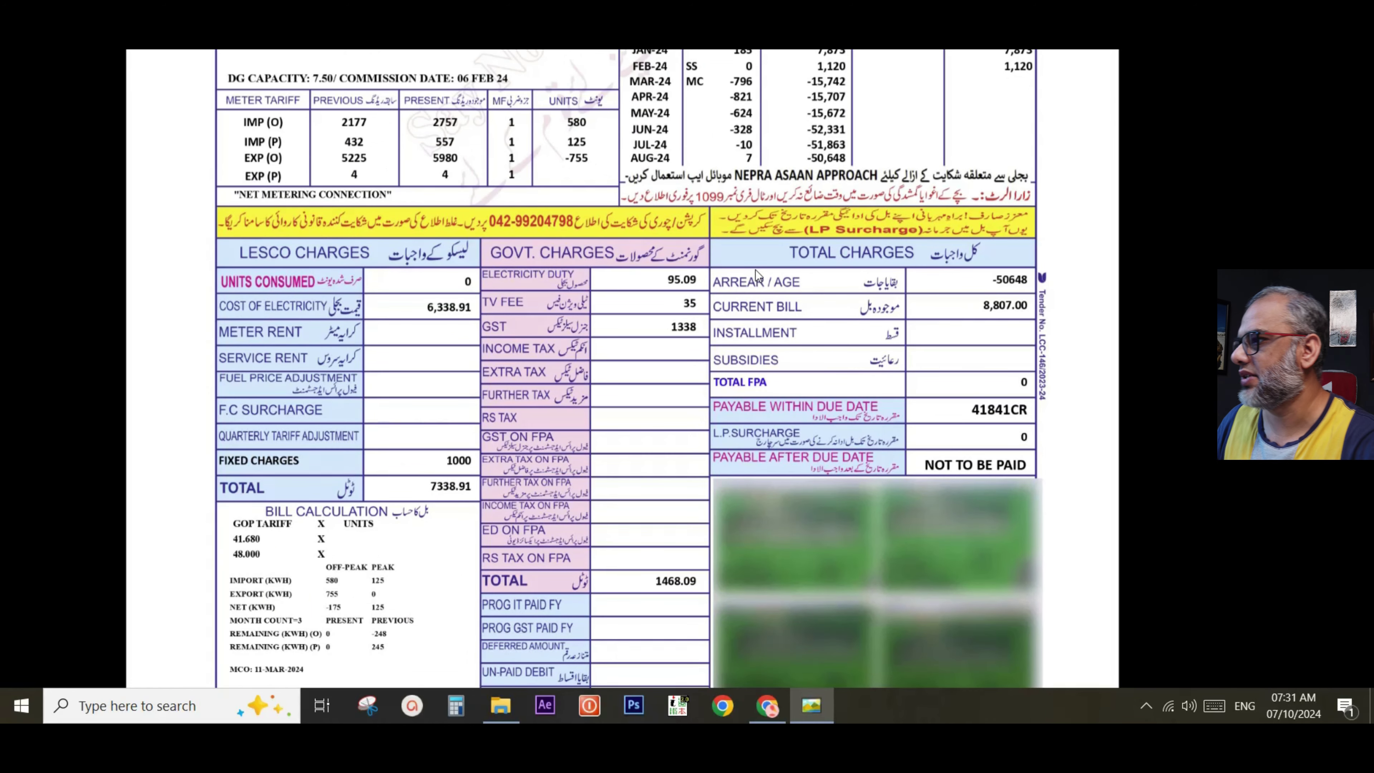
# Back in the spreadsheet, enter the new bill's present import readings in the GREEN METER BILL column: 2757 for IMP(O) and 557 for IMP(P)
pyautogui.hotkey('alt', 'Tab')
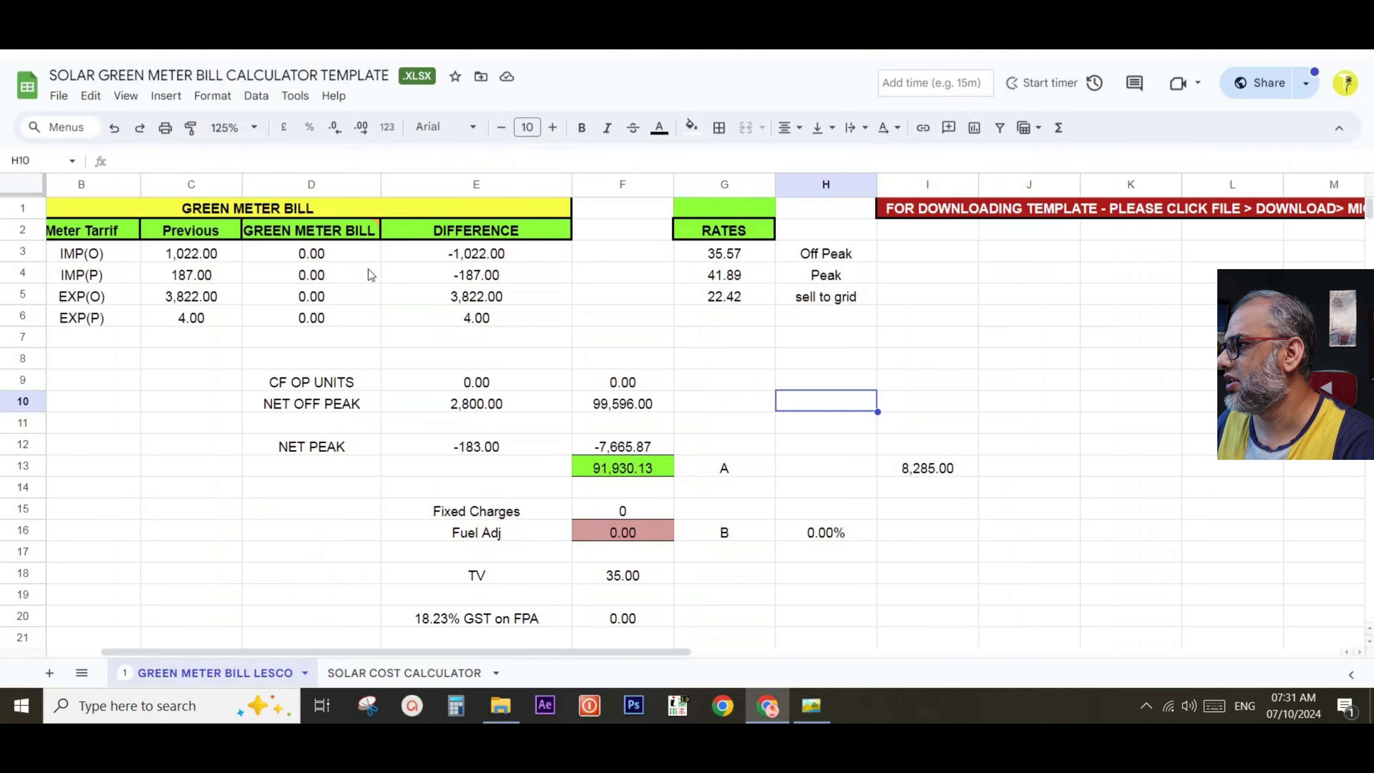
pyautogui.click(336, 255)
pyautogui.hotkey('alt', 'Tab')
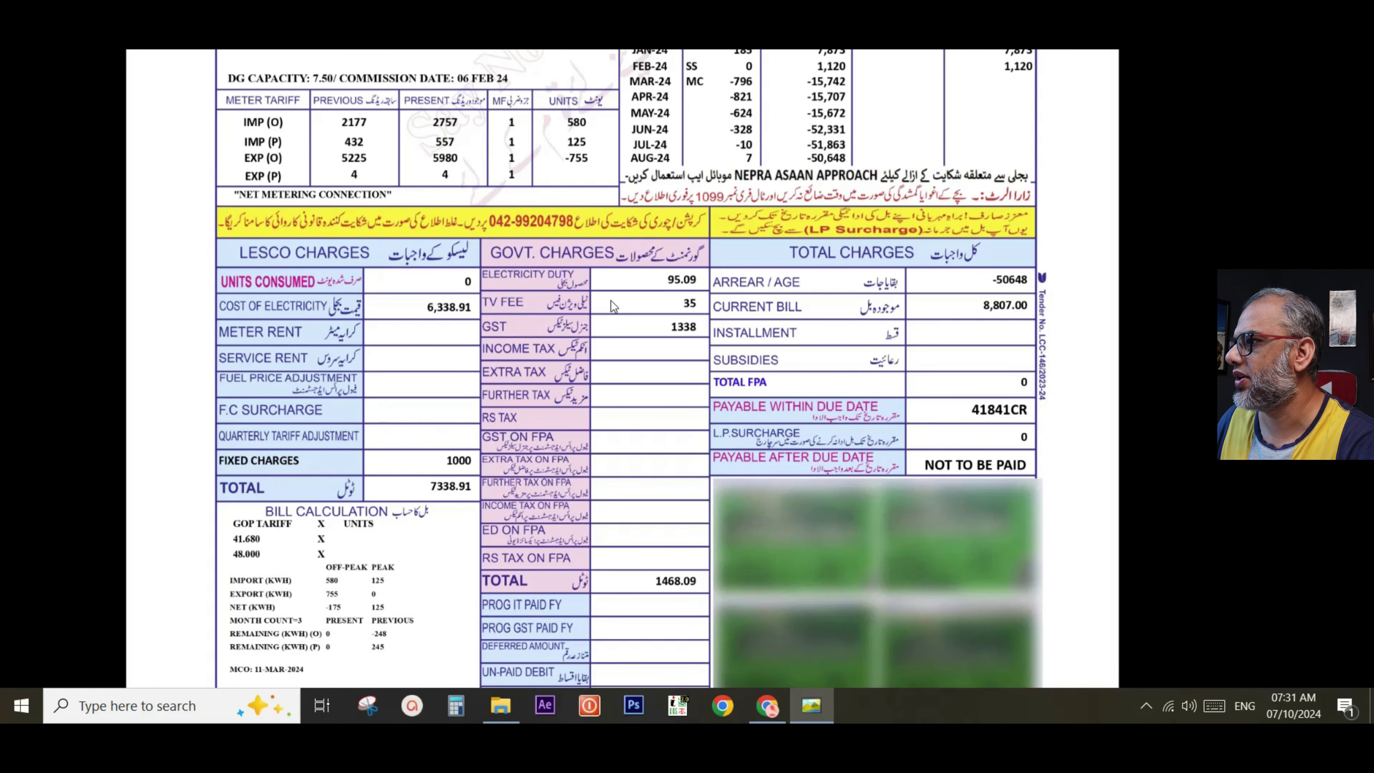
pyautogui.hotkey('alt', 'Tab')
pyautogui.write('2757')
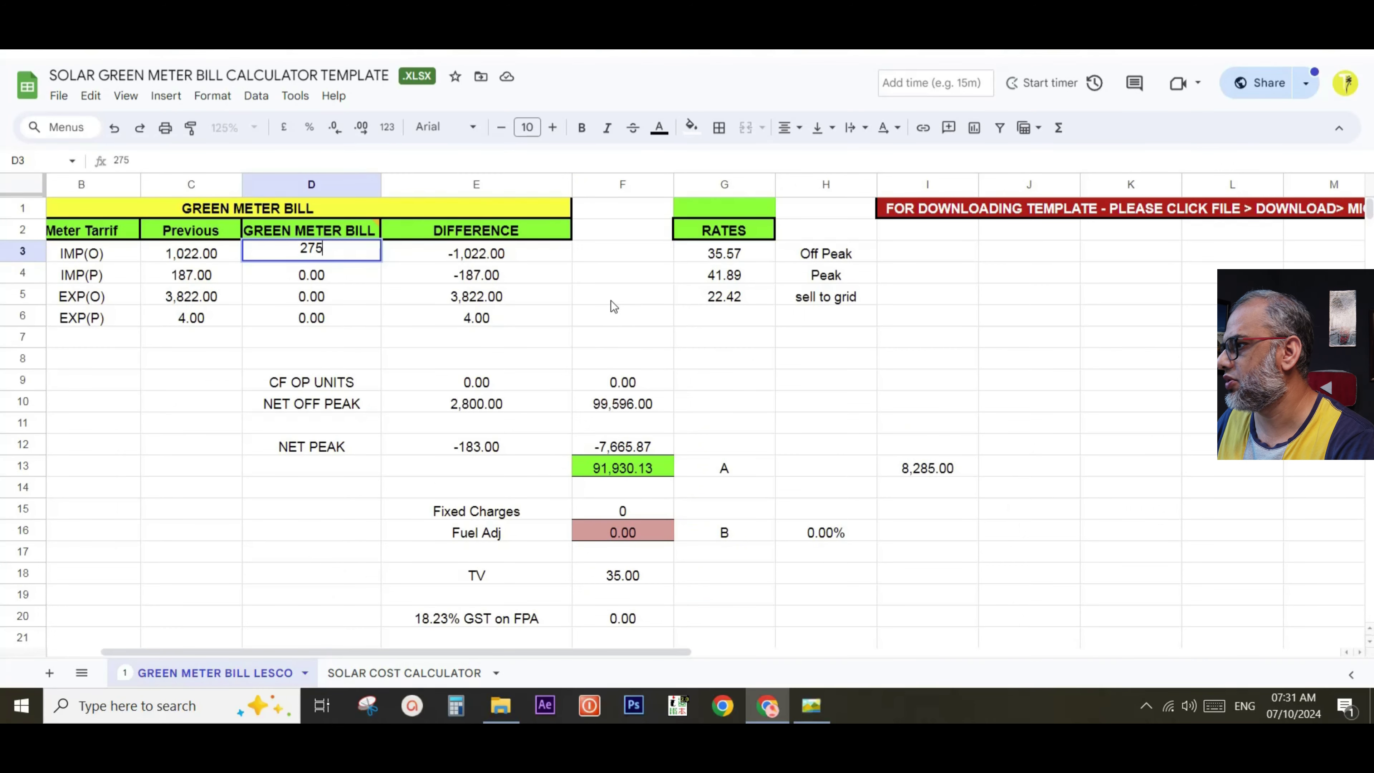
pyautogui.press('Return')
pyautogui.hotkey('alt', 'Tab')
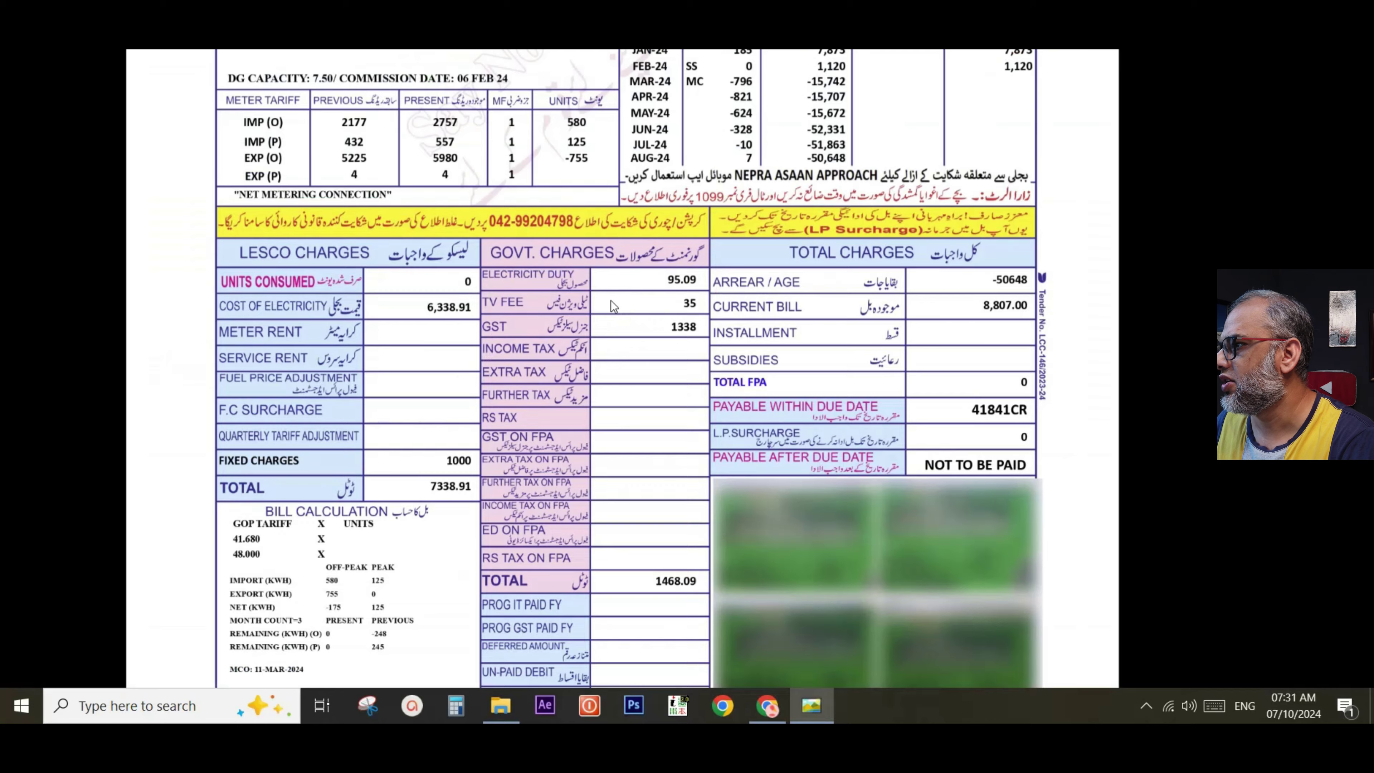
pyautogui.hotkey('alt', 'Tab')
pyautogui.write('557')
pyautogui.press('Return')
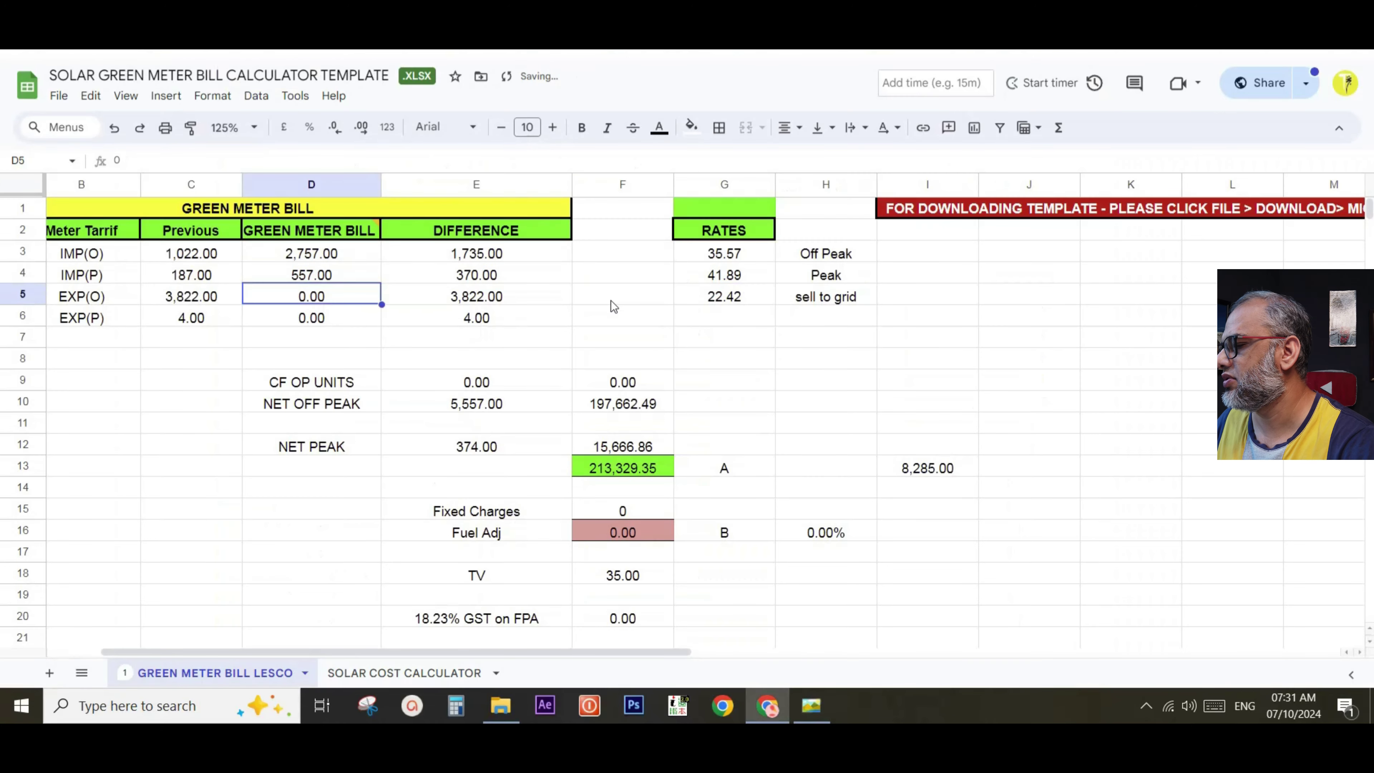
# Enter 4 as the EXP(P) reading in the GREEN METER BILL column
pyautogui.hotkey('alt', 'Tab')
pyautogui.hotkey('alt', 'Tab')
pyautogui.click(350, 322)
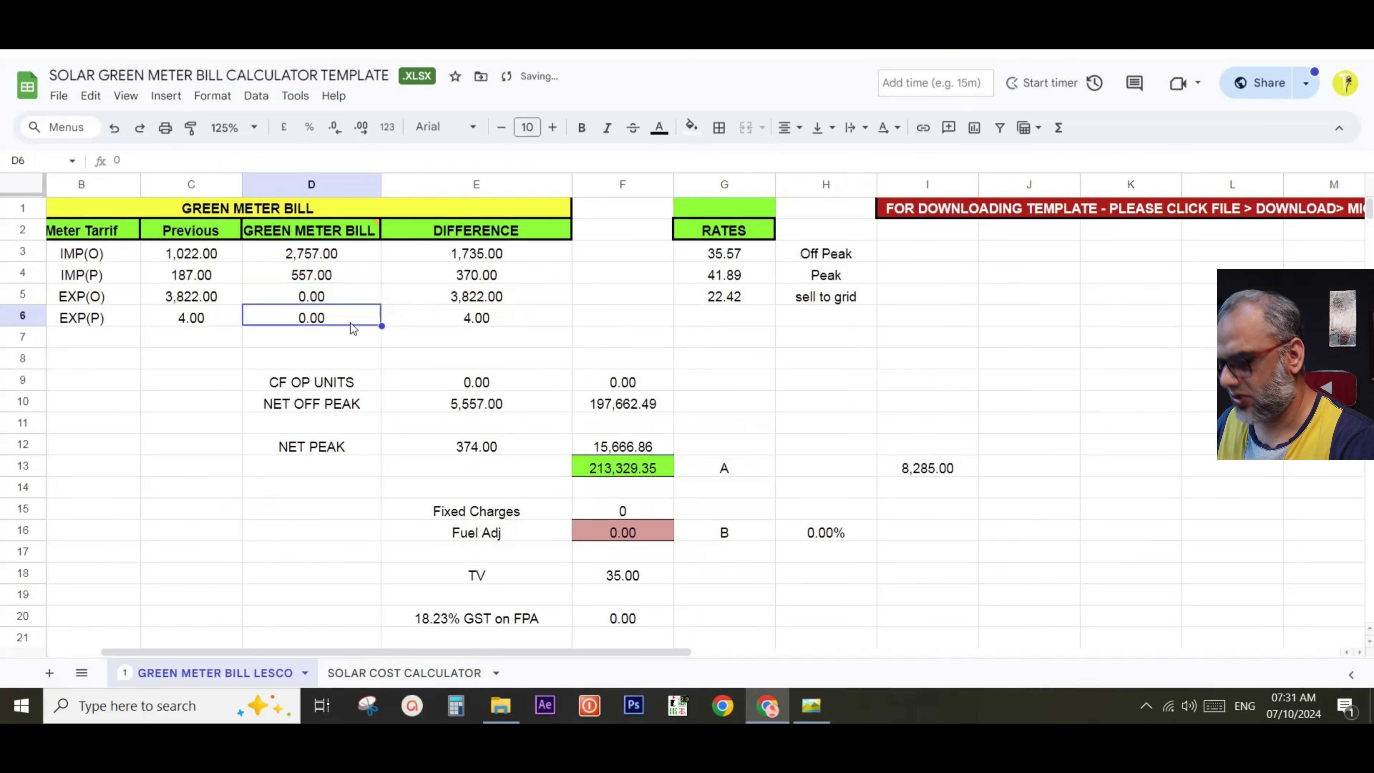
pyautogui.write('4')
pyautogui.press('Return')
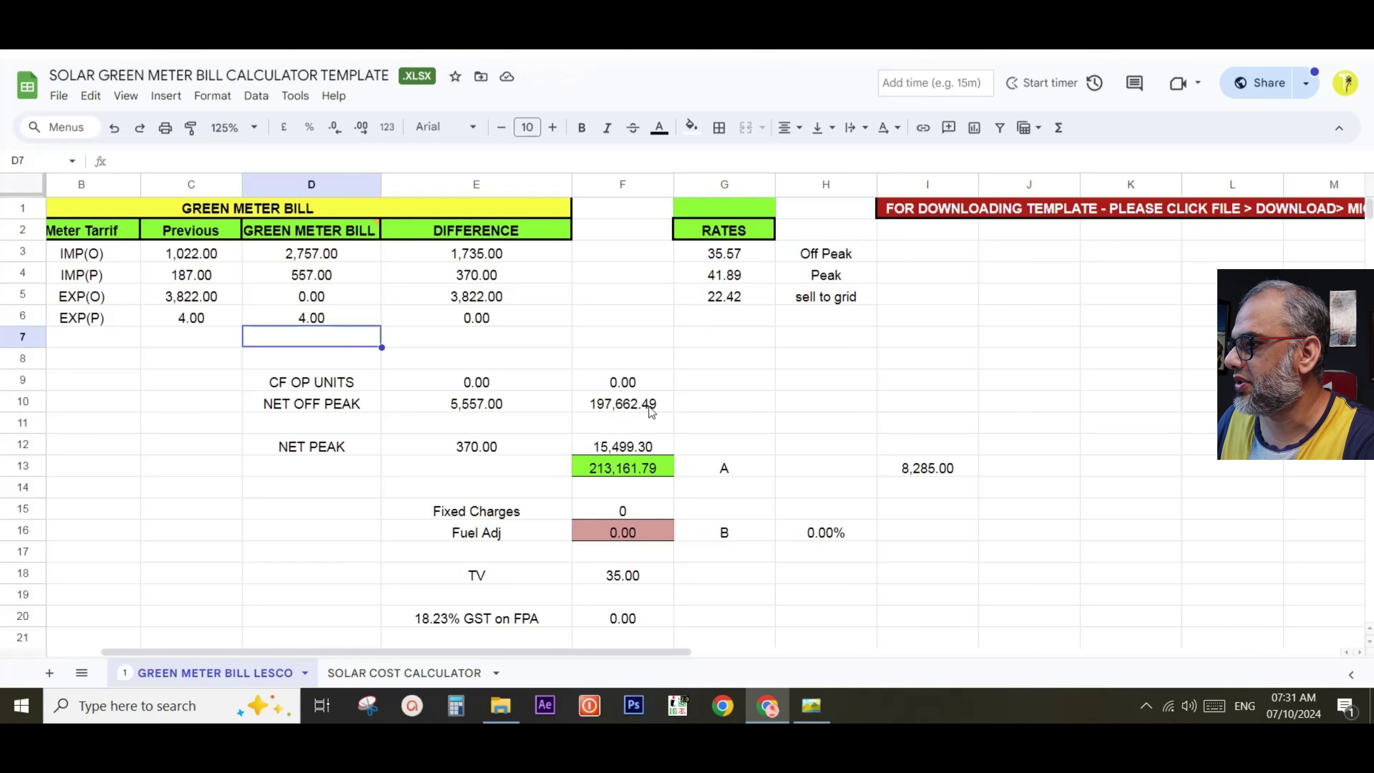
# Inspect the formulas of the net off-peak and net peak amounts and look over the bill total
pyautogui.click(651, 410)
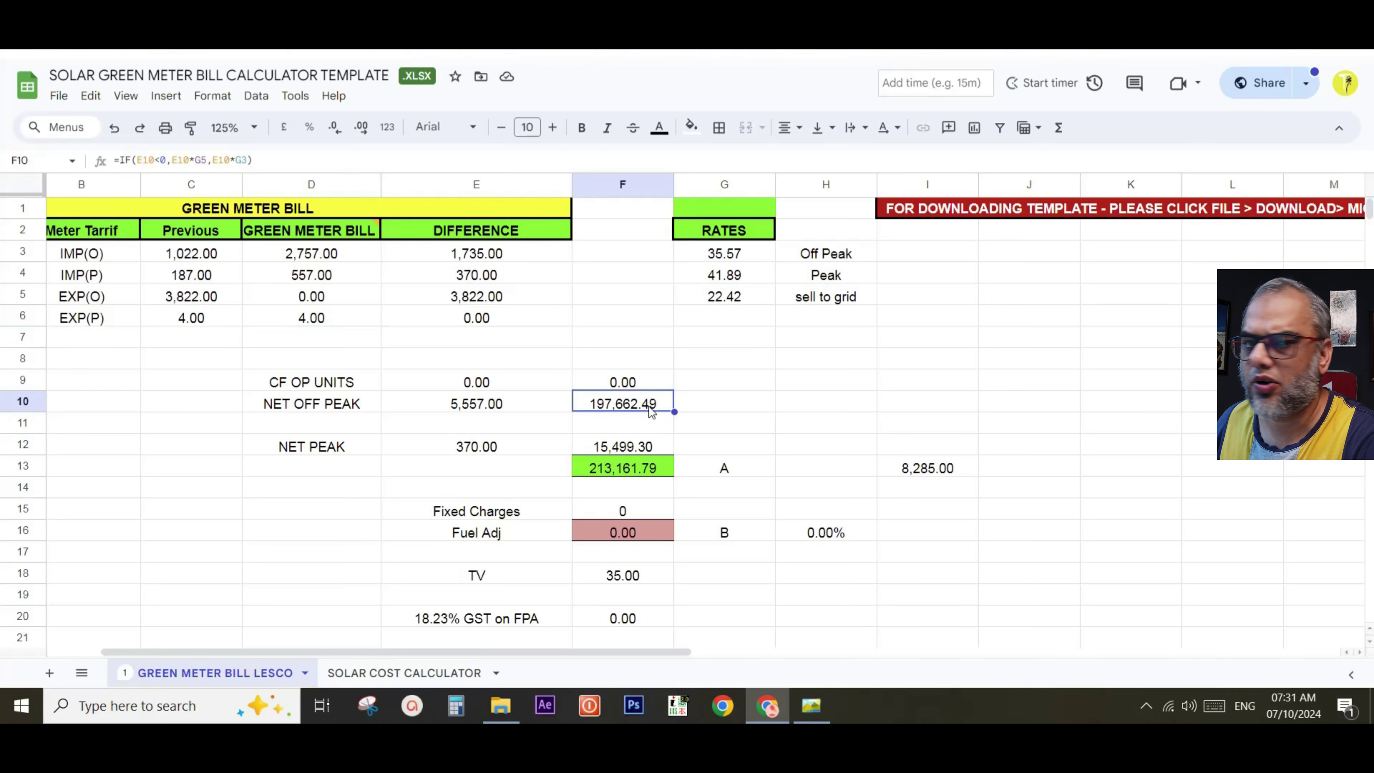
pyautogui.click(651, 452)
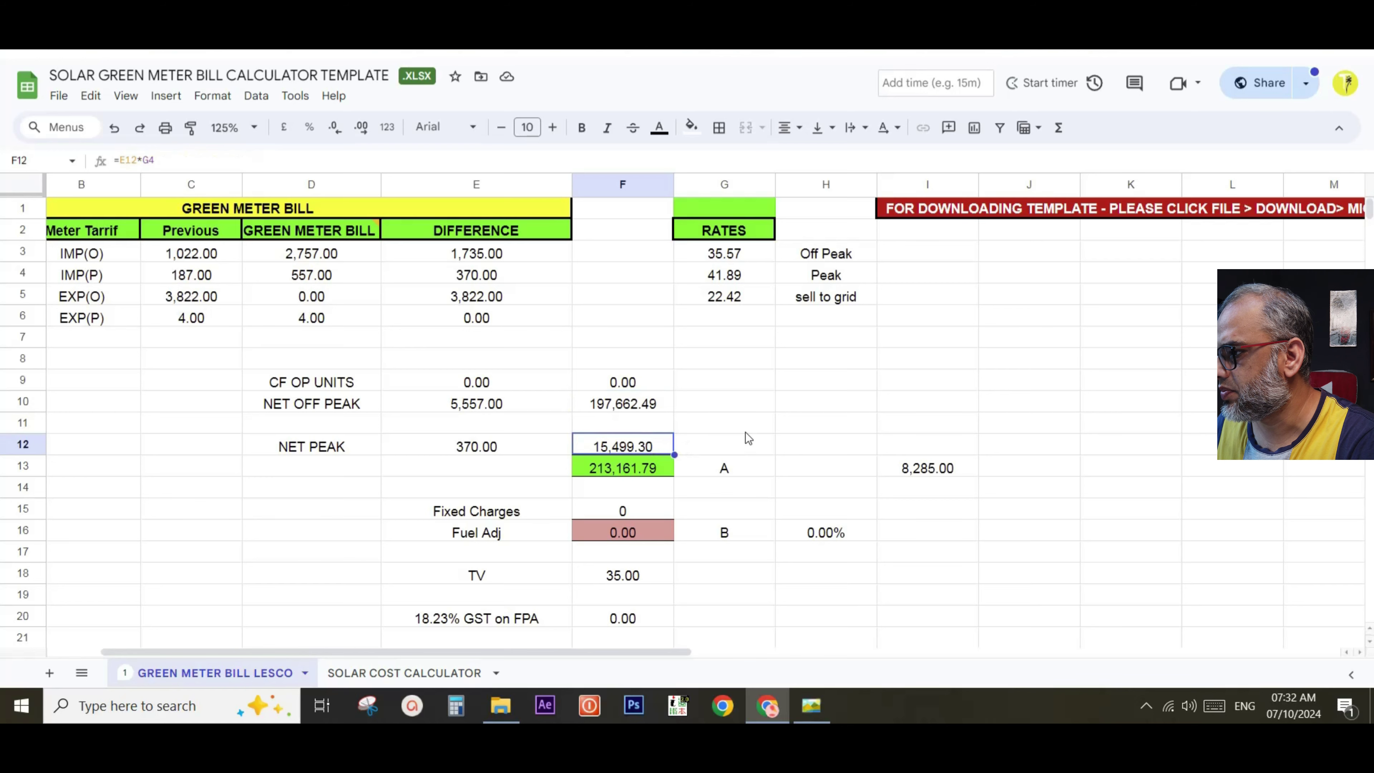
pyautogui.scroll(-5, 745, 431)
pyautogui.scroll(5, 756, 330)
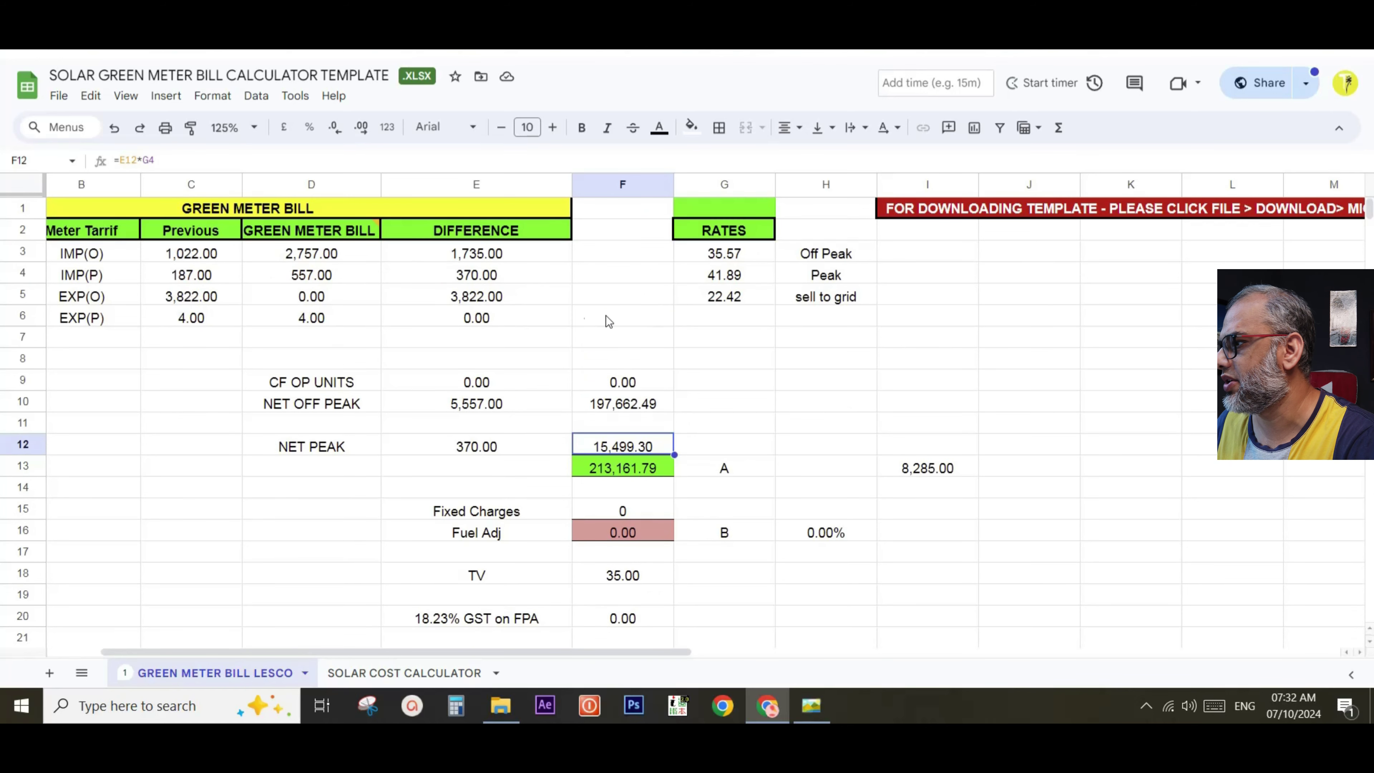
# Fill in the missing EXP(O) reading in the GREEN METER BILL column with 5980 from the bill
pyautogui.click(323, 263)
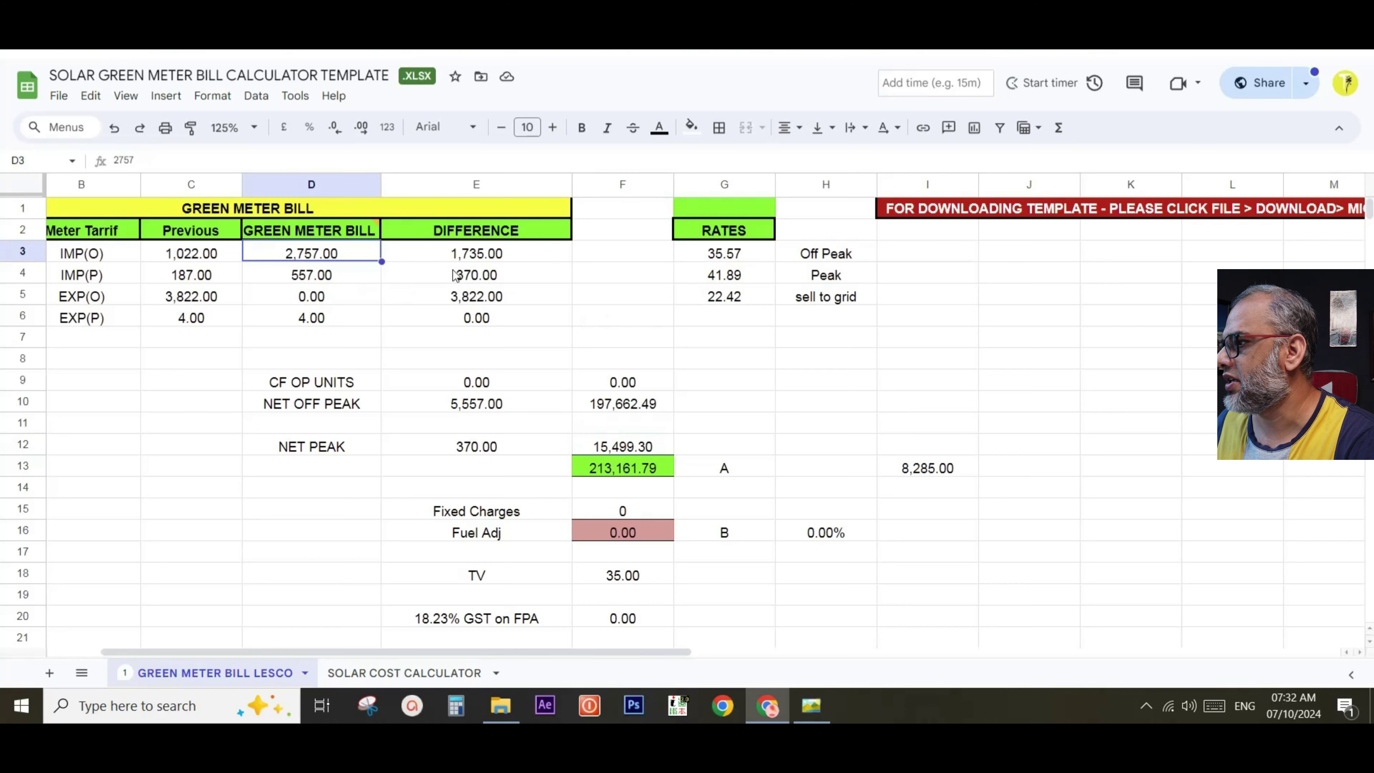
pyautogui.click(314, 303)
pyautogui.hotkey('alt', 'Tab')
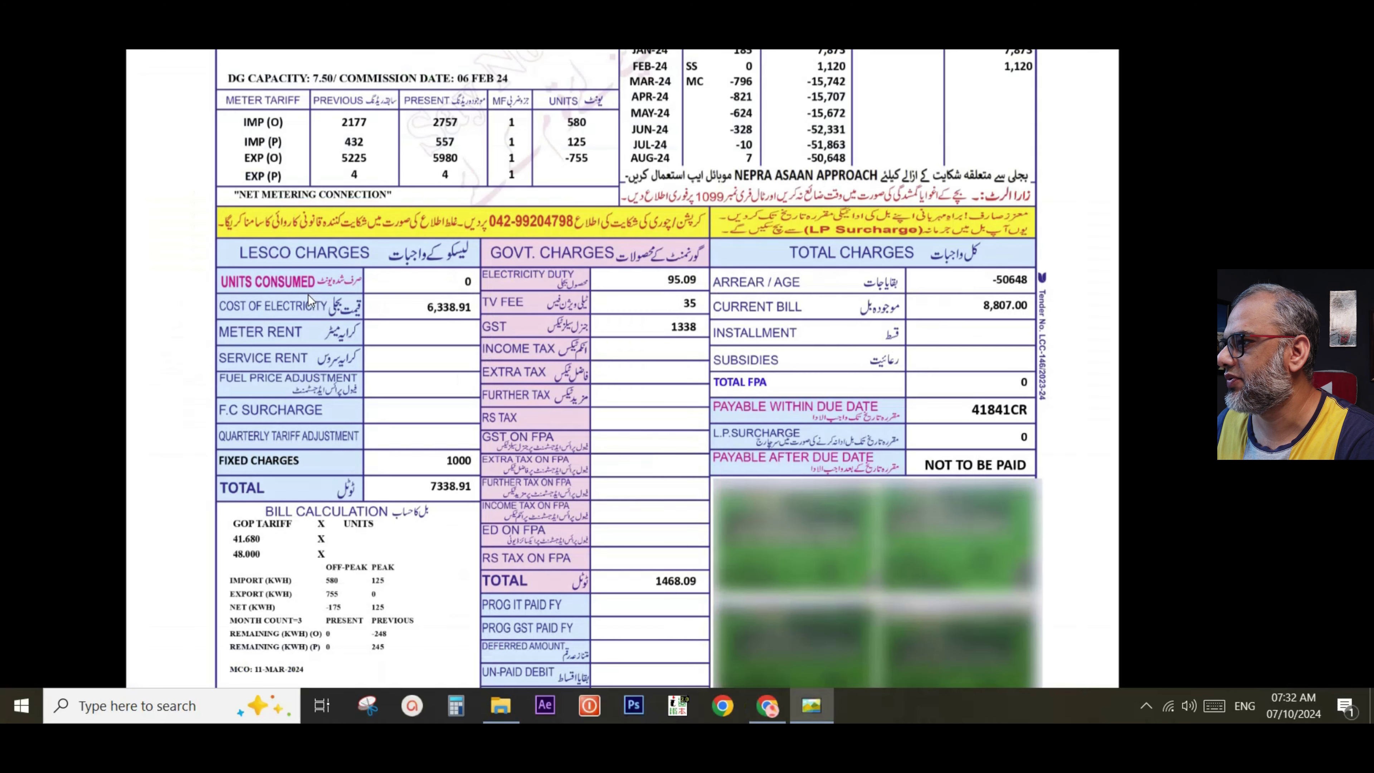
pyautogui.hotkey('alt', 'Tab')
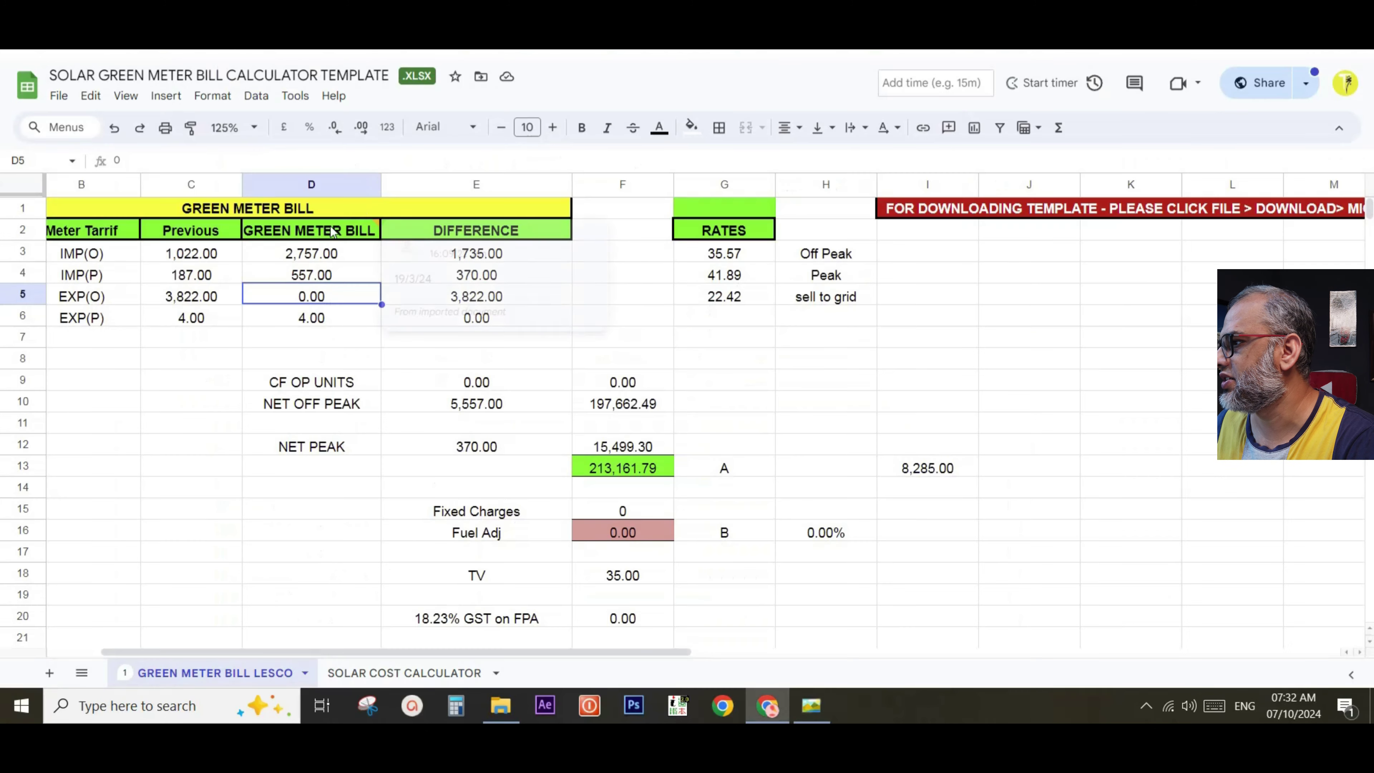
pyautogui.write('5')
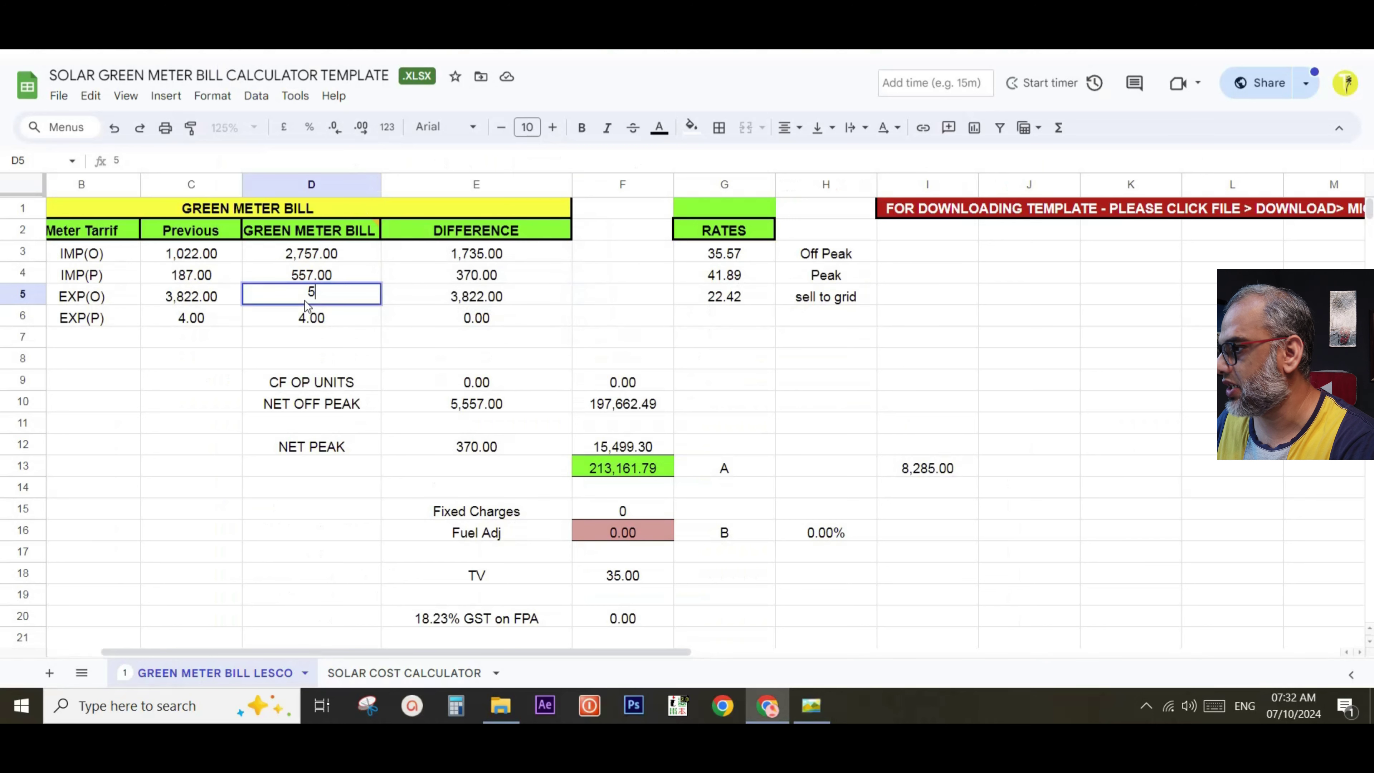
pyautogui.write(',980')
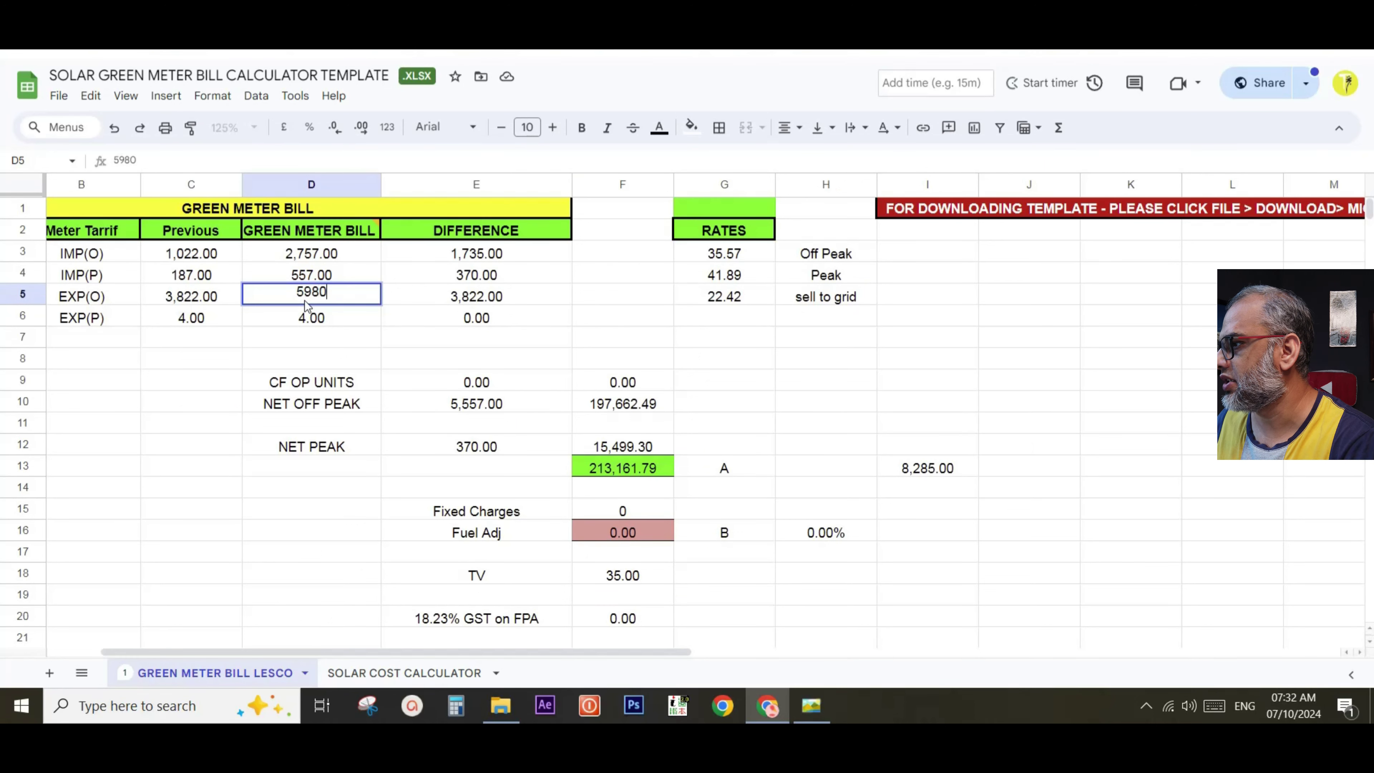
pyautogui.press('Return')
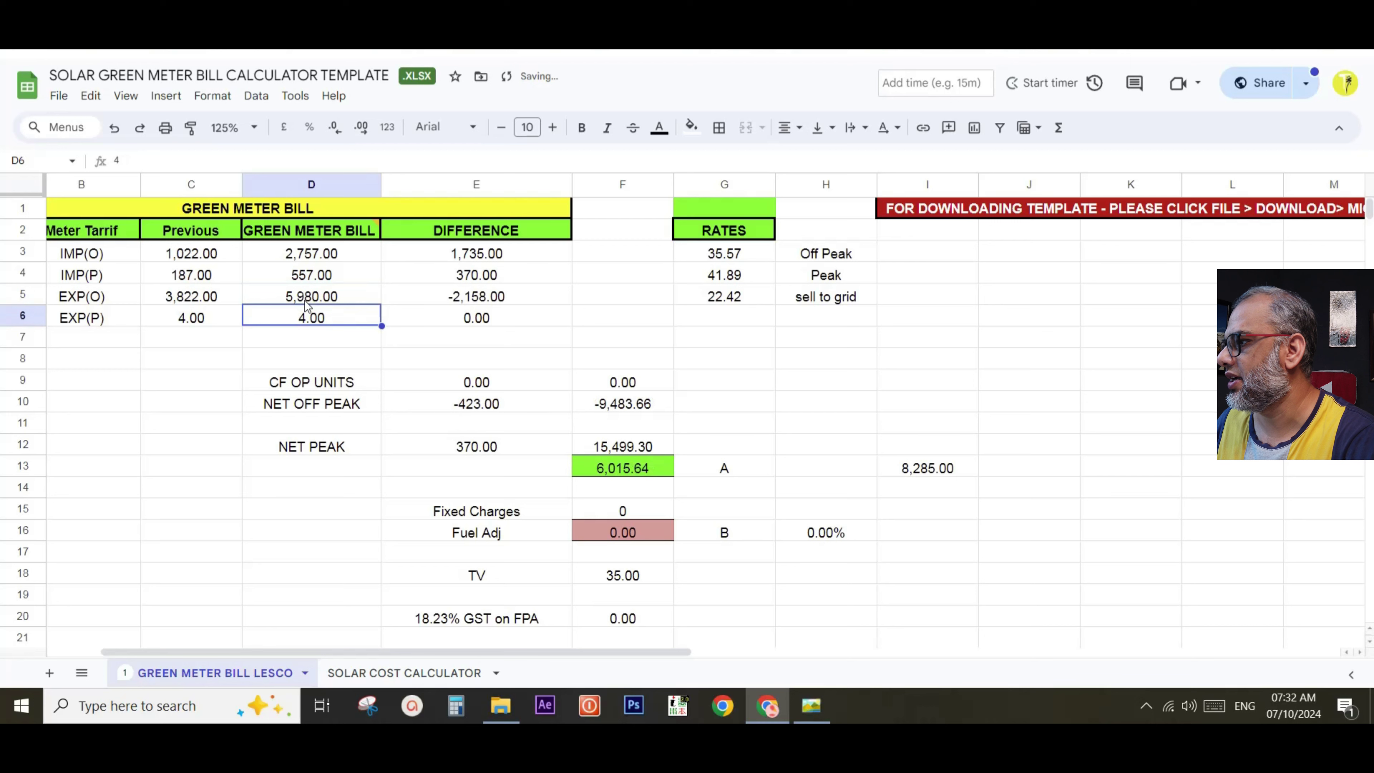
pyautogui.click(603, 316)
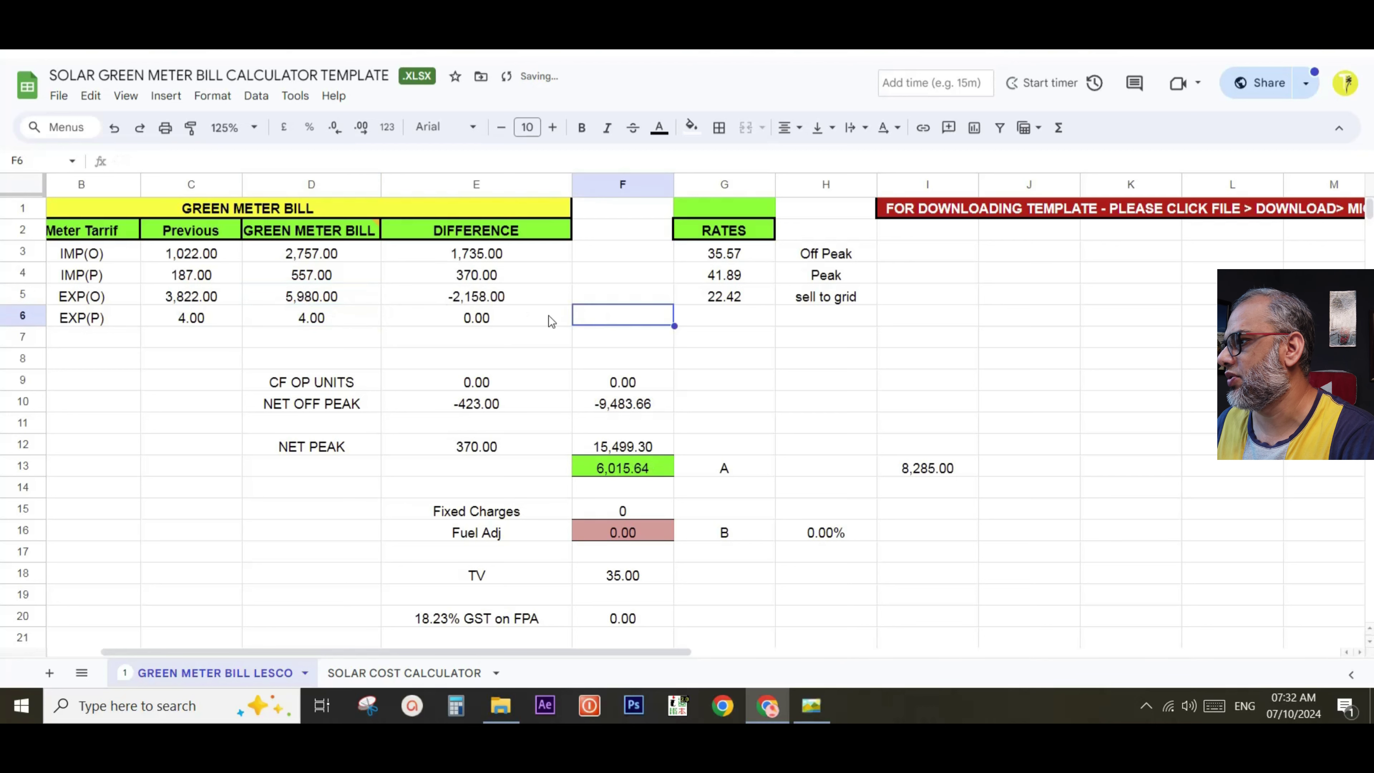
pyautogui.click(323, 305)
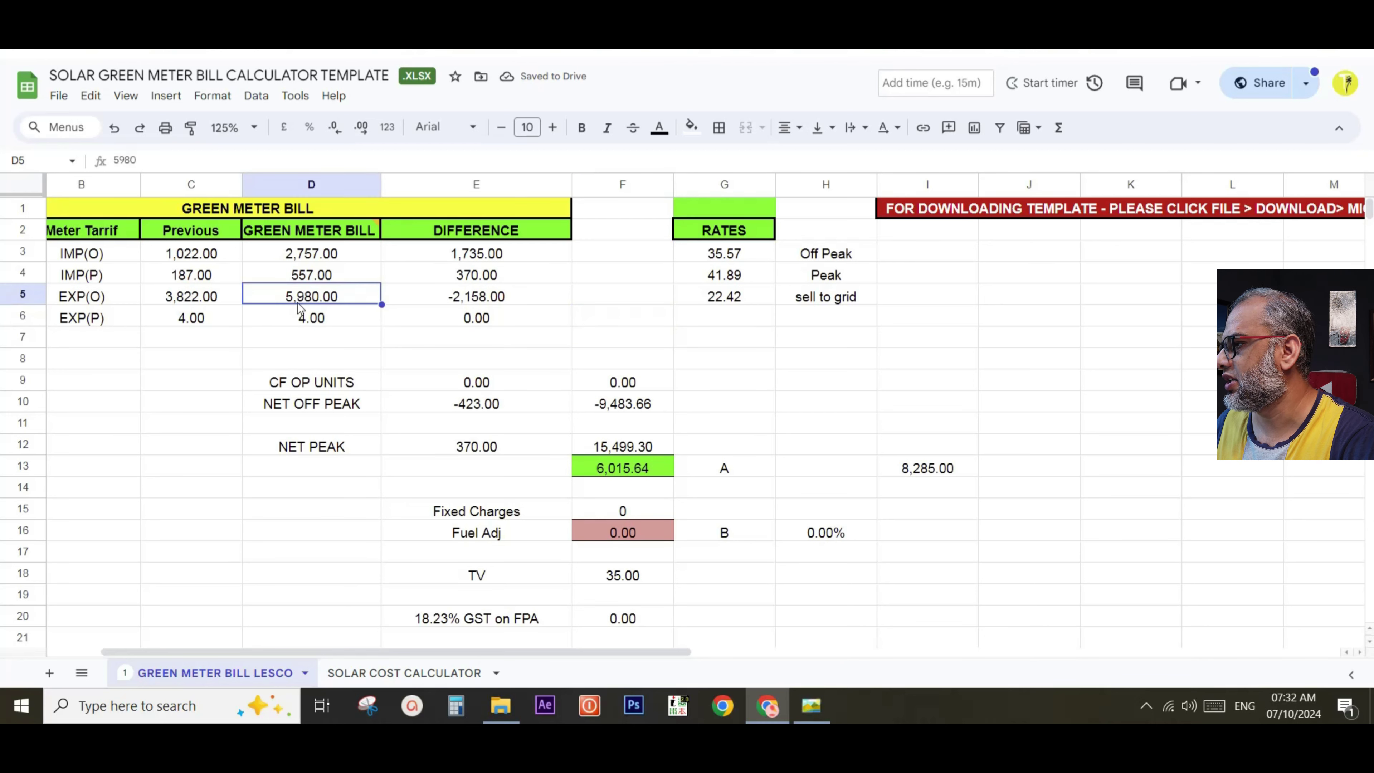
# Review the EXP(O) readings and check the DIFFERENCE formulas for IMP(O), IMP(P) and EXP(O)
pyautogui.click(180, 298)
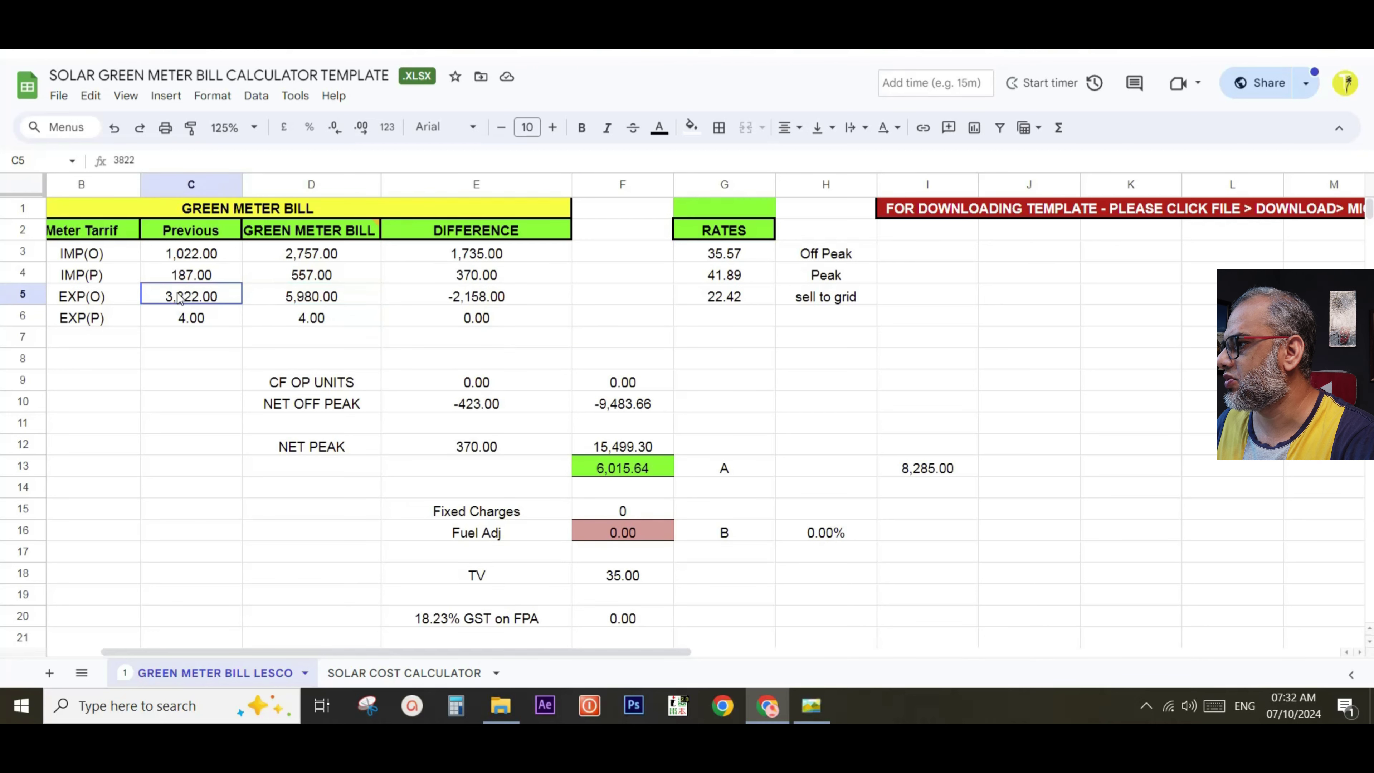
pyautogui.click(310, 301)
pyautogui.click(458, 299)
pyautogui.click(644, 270)
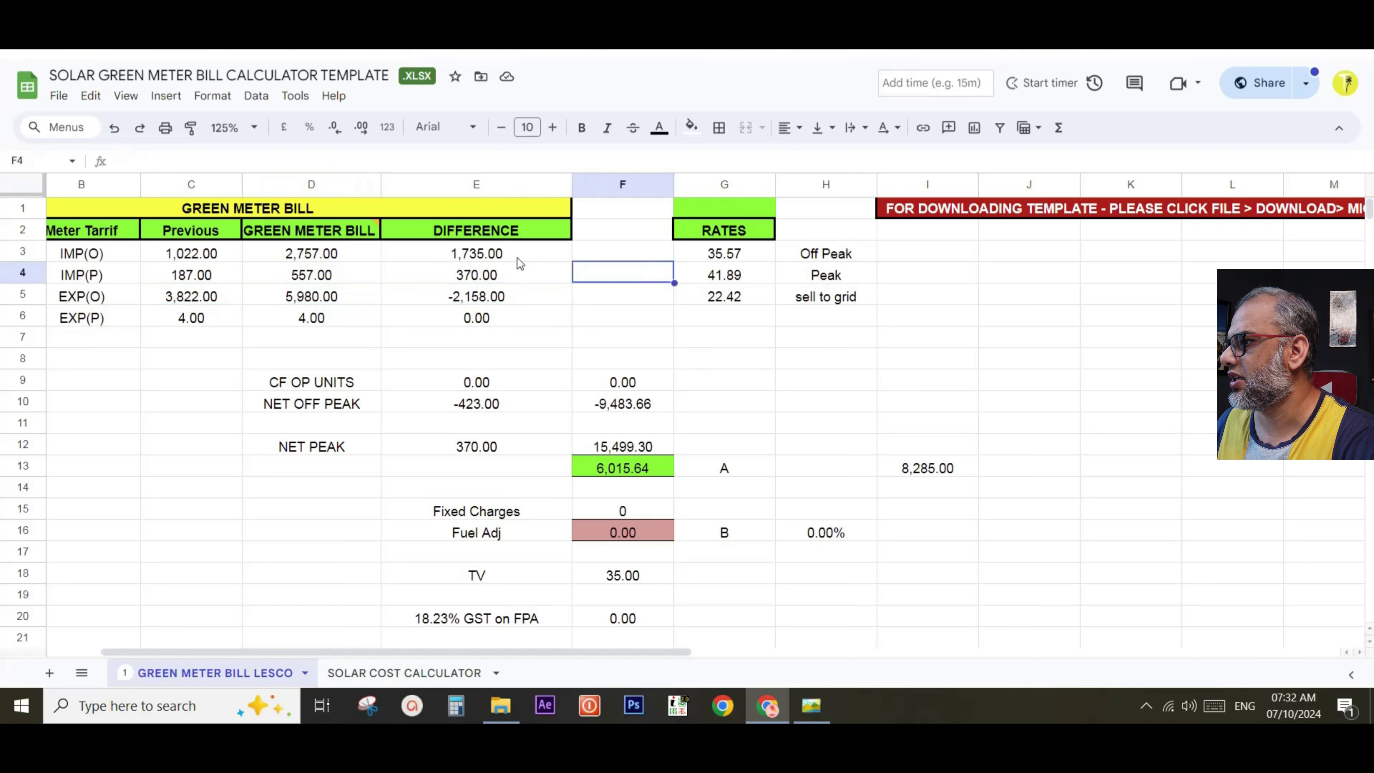
pyautogui.click(519, 260)
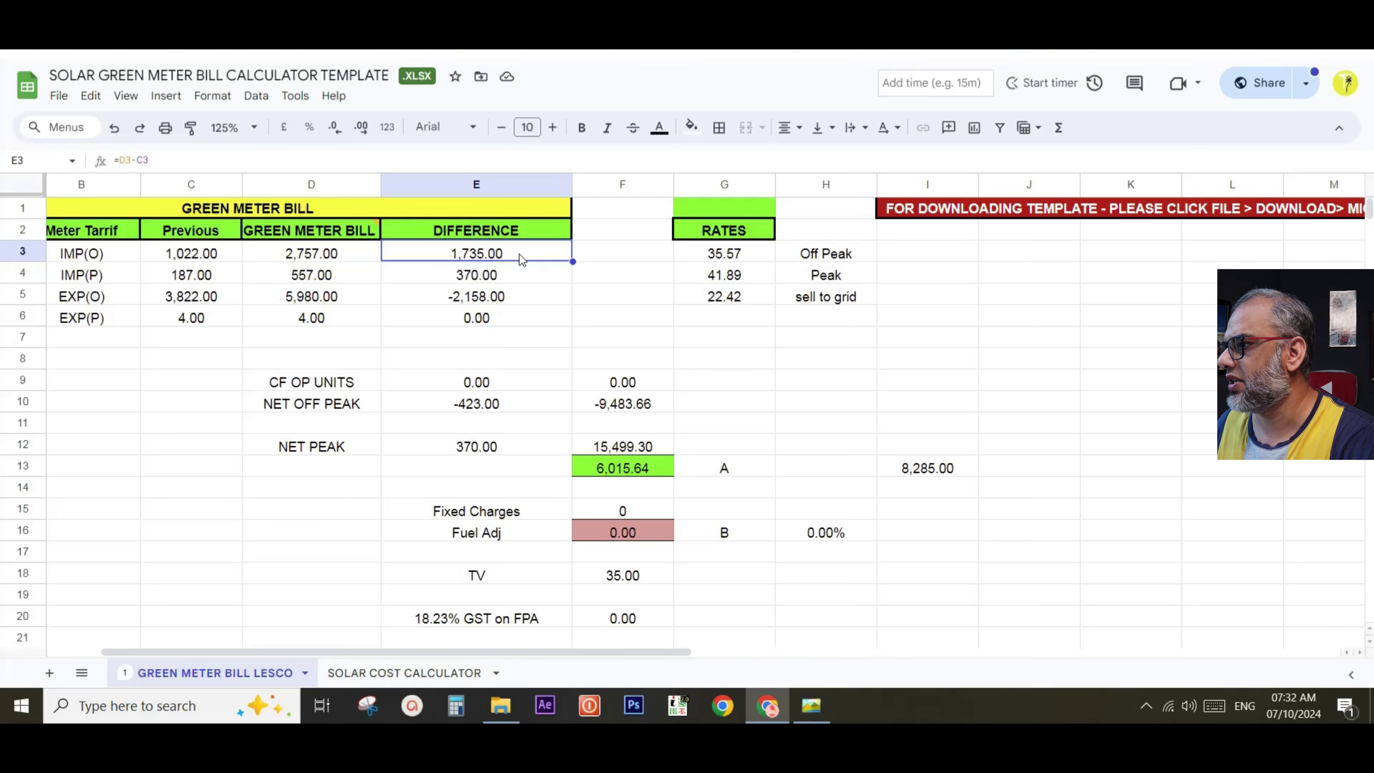
pyautogui.click(513, 276)
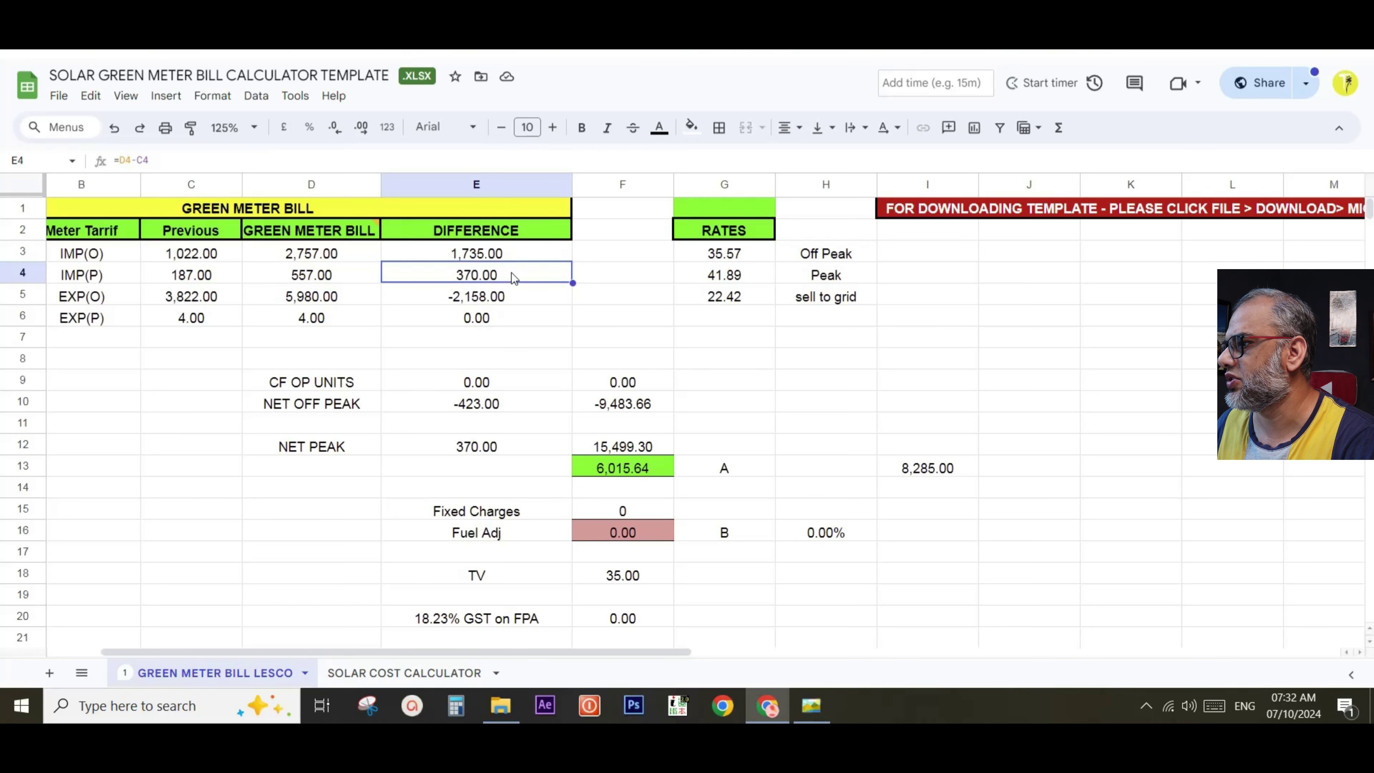
pyautogui.click(507, 296)
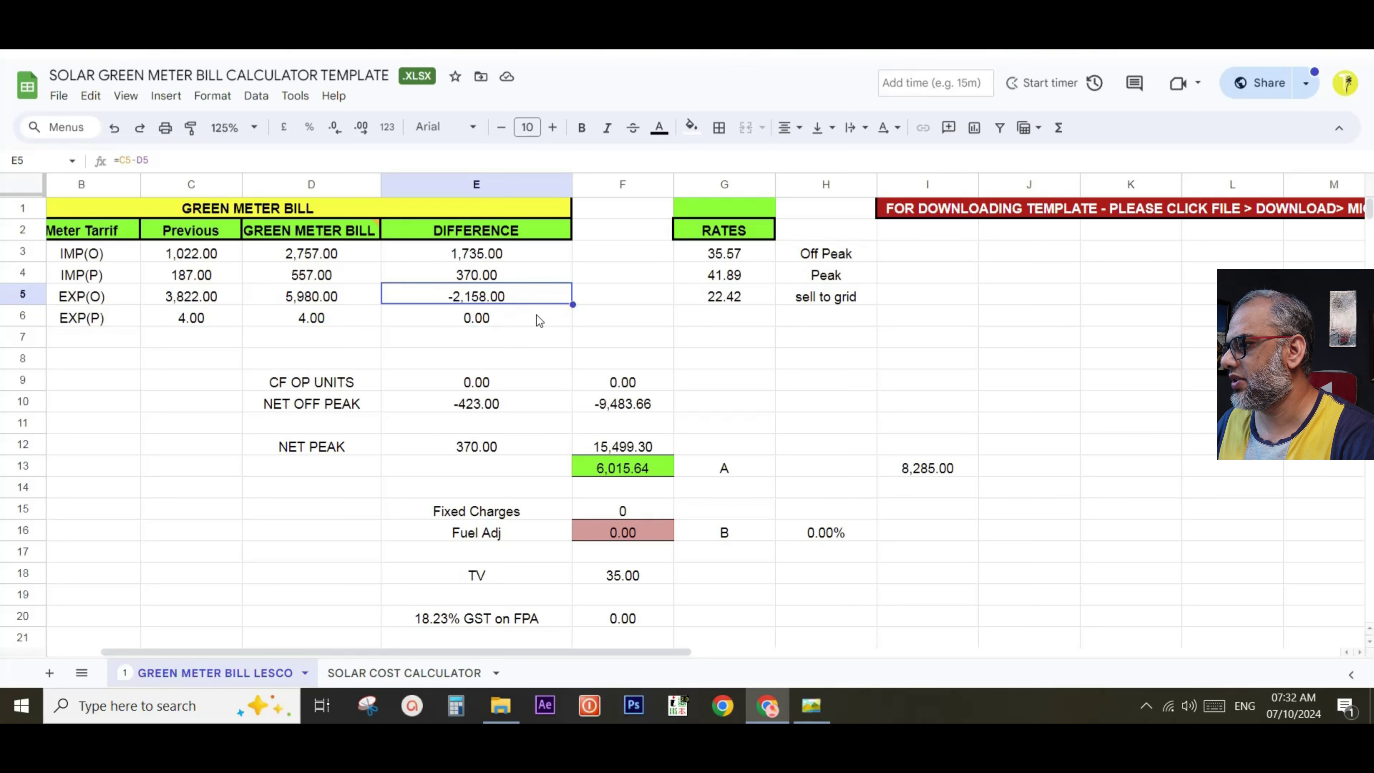
# Examine the NET OFF PEAK and NET PEAK units and amounts, the CF OP UNITS amount and subtotal A
pyautogui.scroll(-2, 536, 315)
pyautogui.click(488, 295)
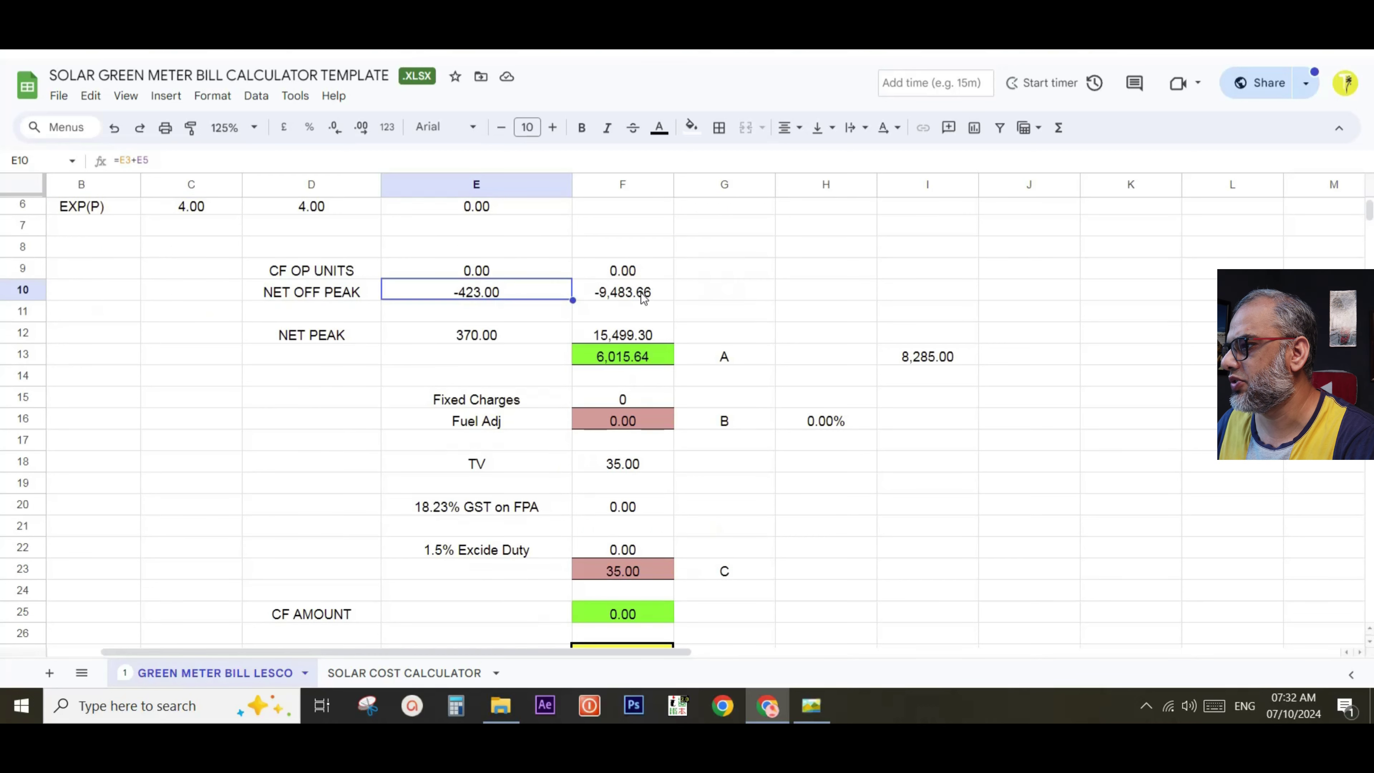
pyautogui.click(508, 340)
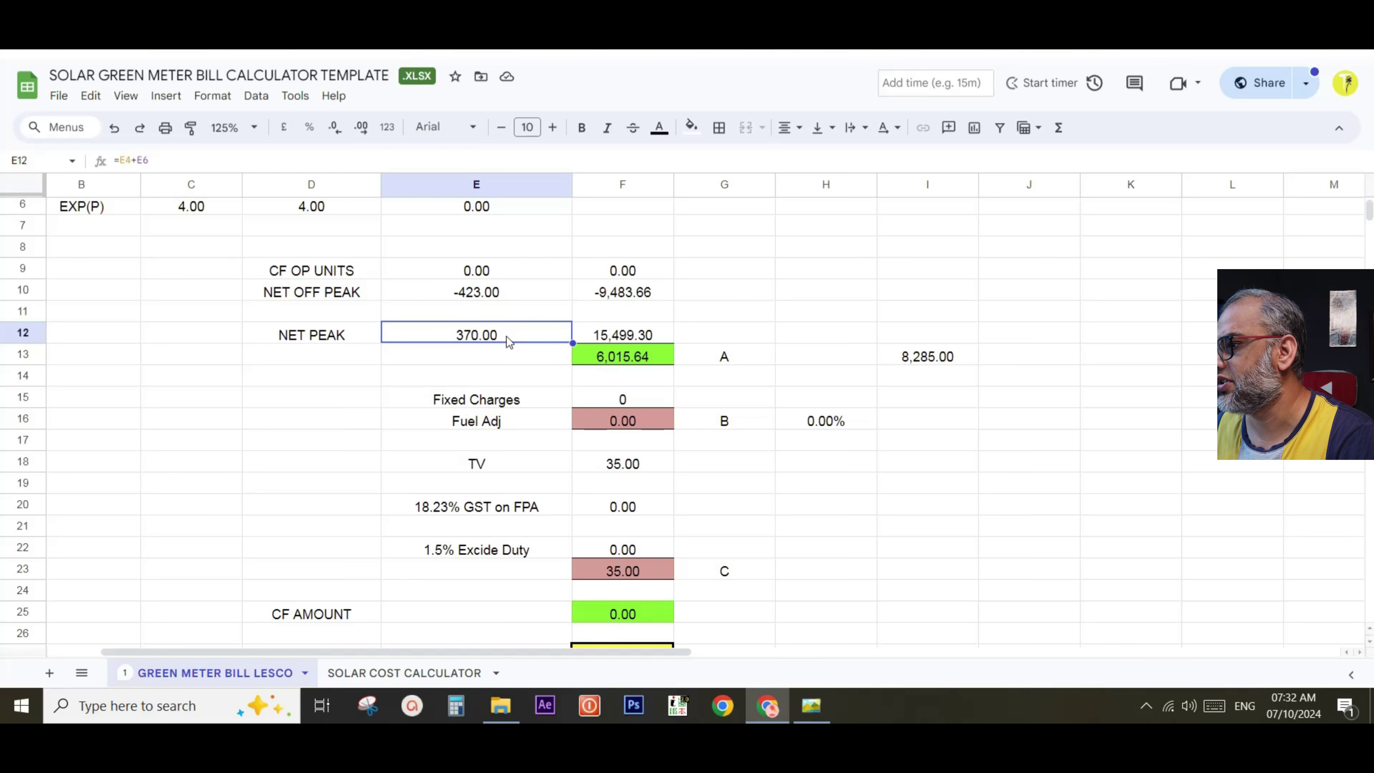
pyautogui.click(647, 338)
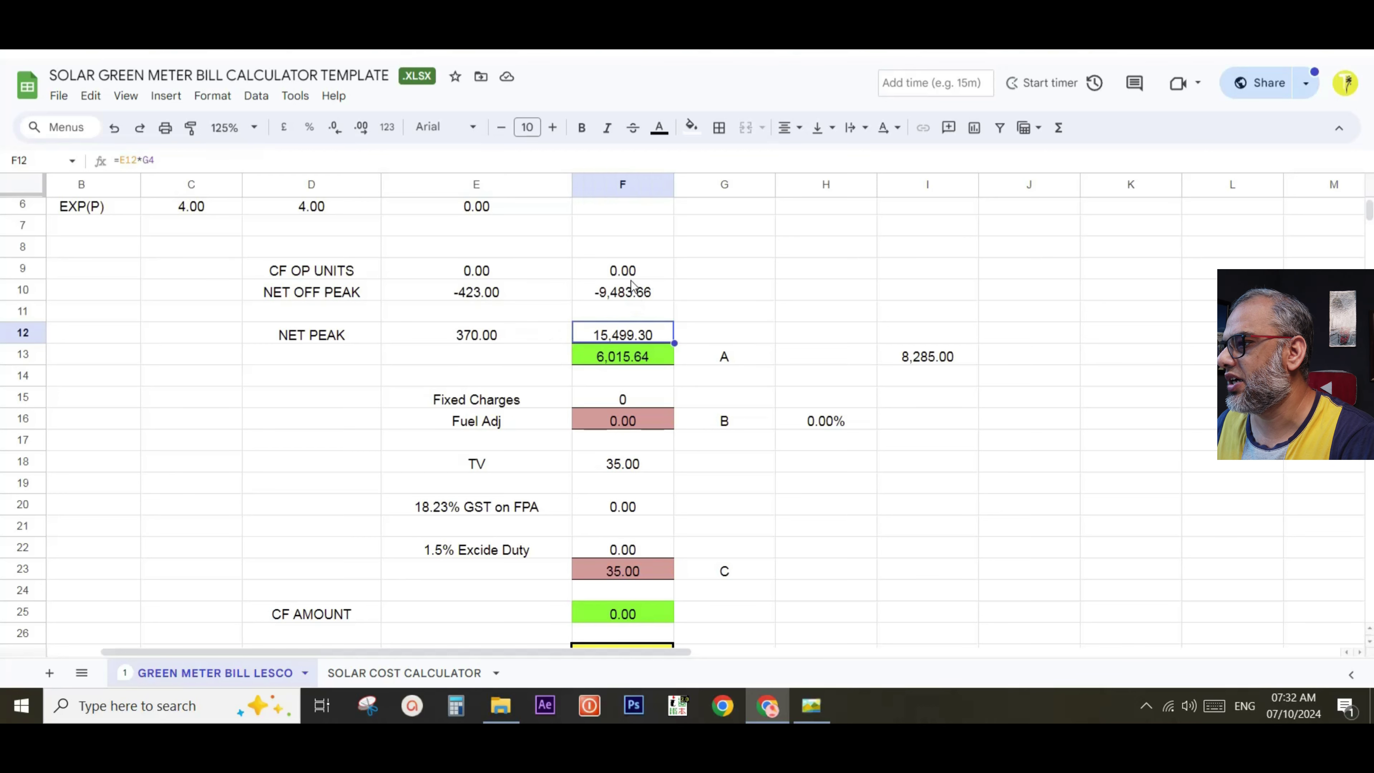
pyautogui.click(630, 272)
pyautogui.click(633, 292)
pyautogui.click(614, 357)
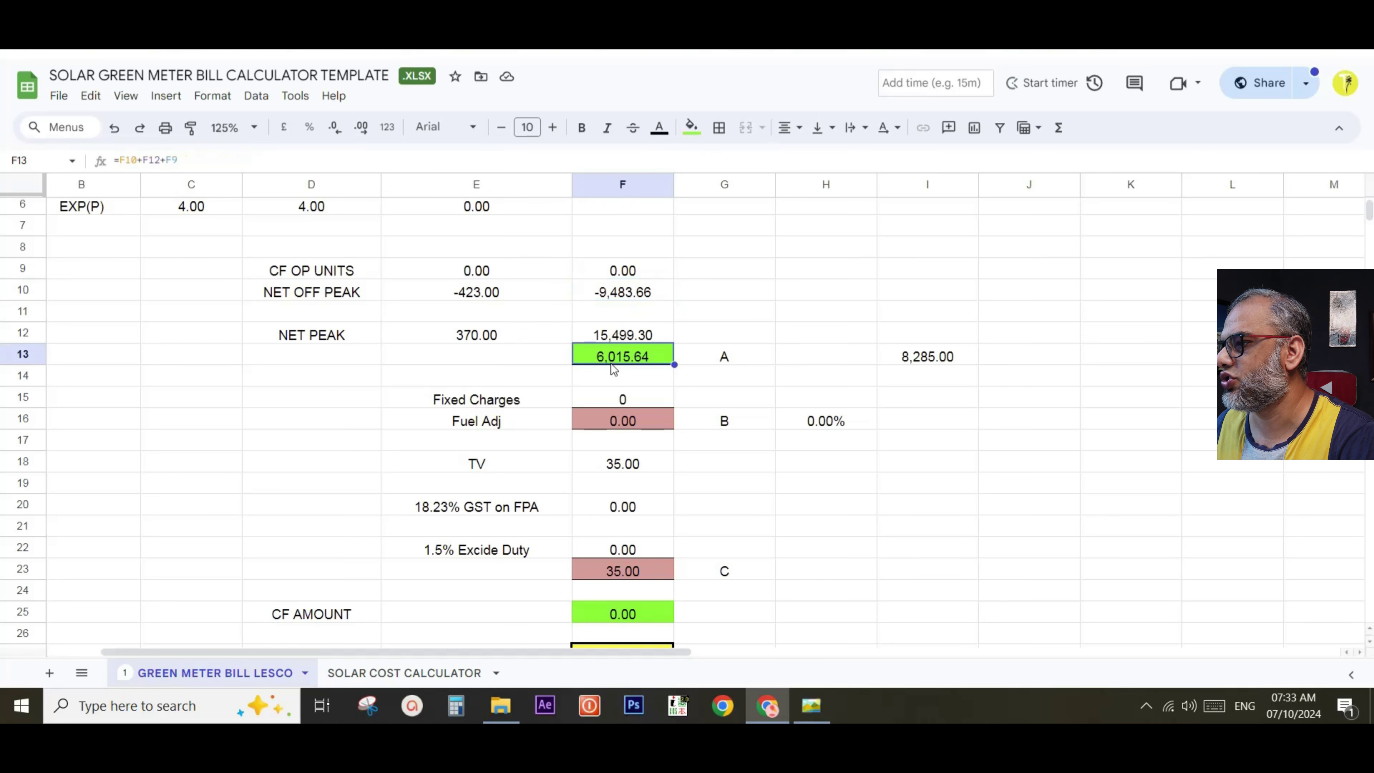
# Consult the bill image for the fixed charges and enter 1000 as Fixed Charges in the spreadsheet
pyautogui.hotkey('alt', 'Tab')
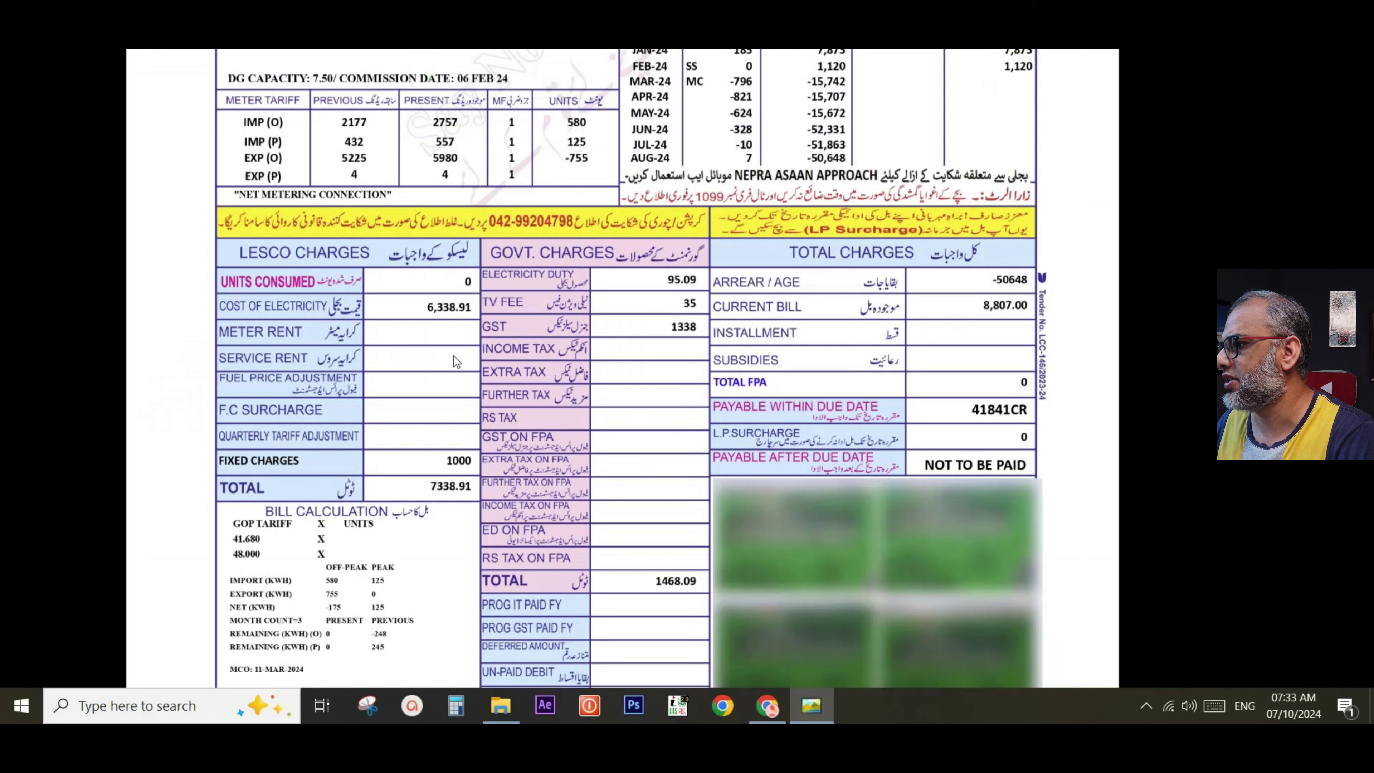
pyautogui.hotkey('alt', 'Tab')
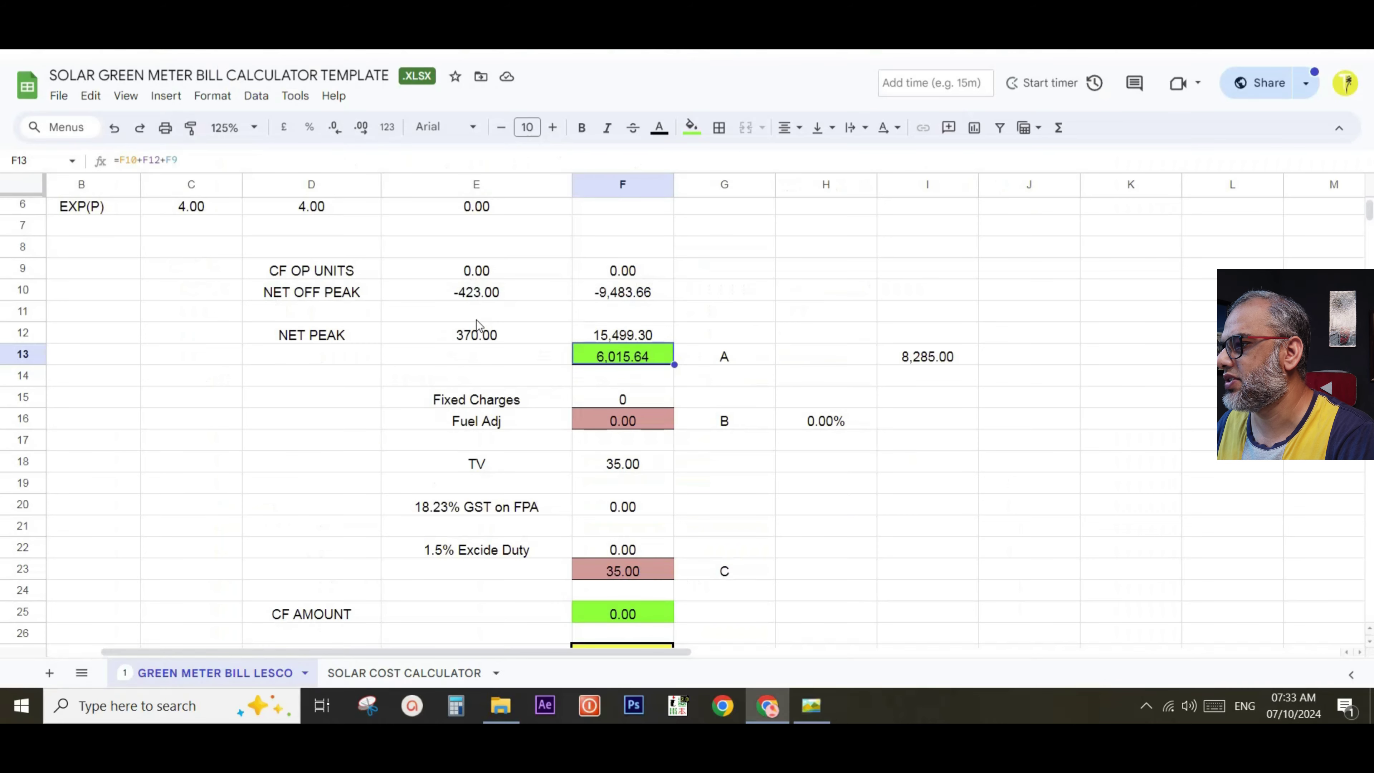
pyautogui.scroll(-2, 604, 341)
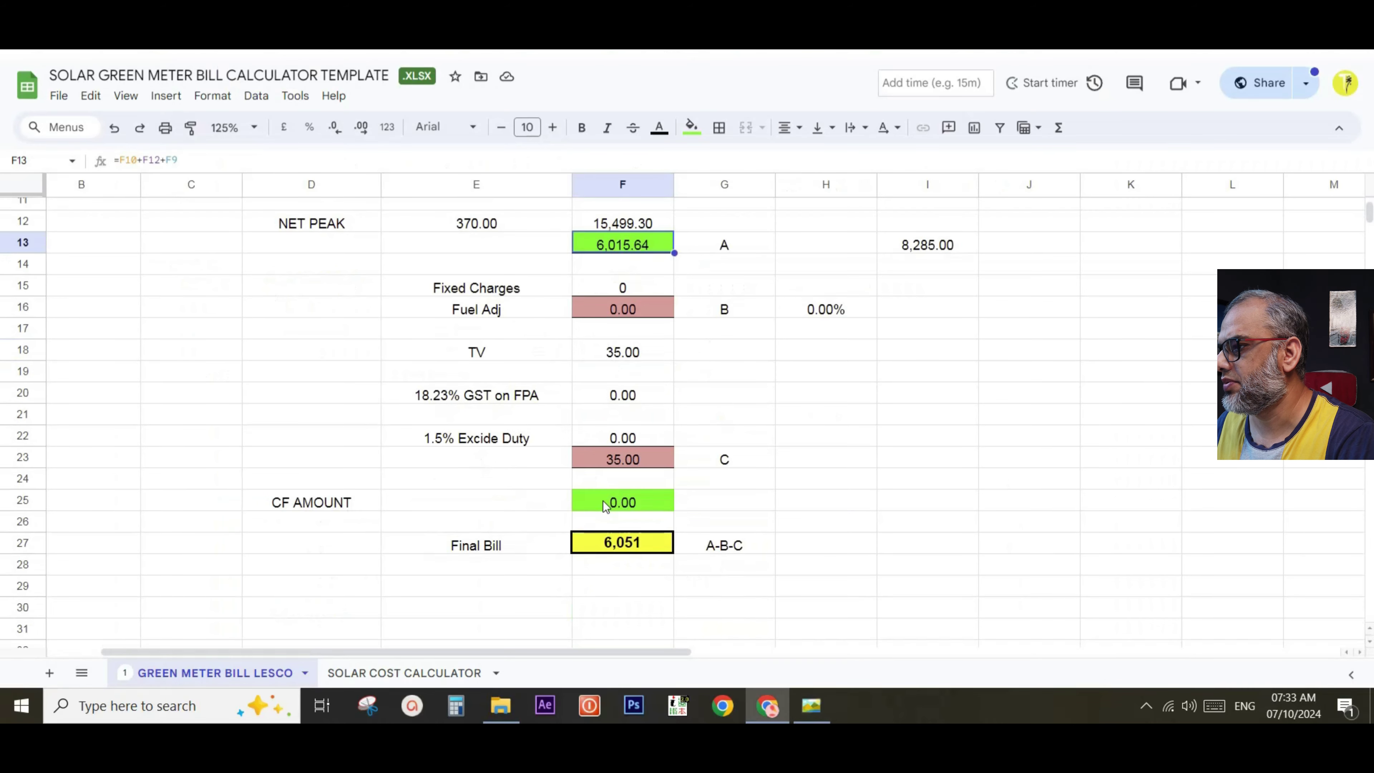
pyautogui.scroll(4, 622, 492)
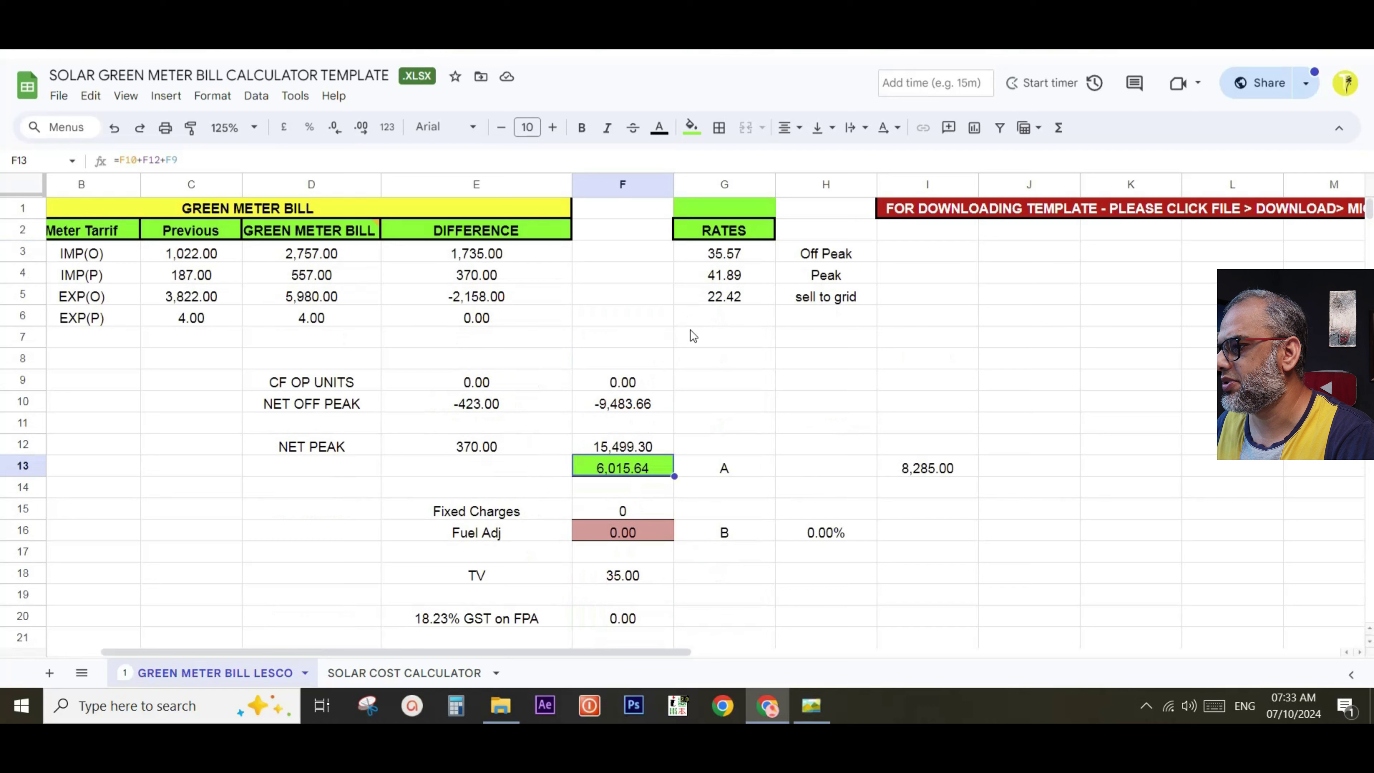
pyautogui.click(635, 515)
pyautogui.write('1000')
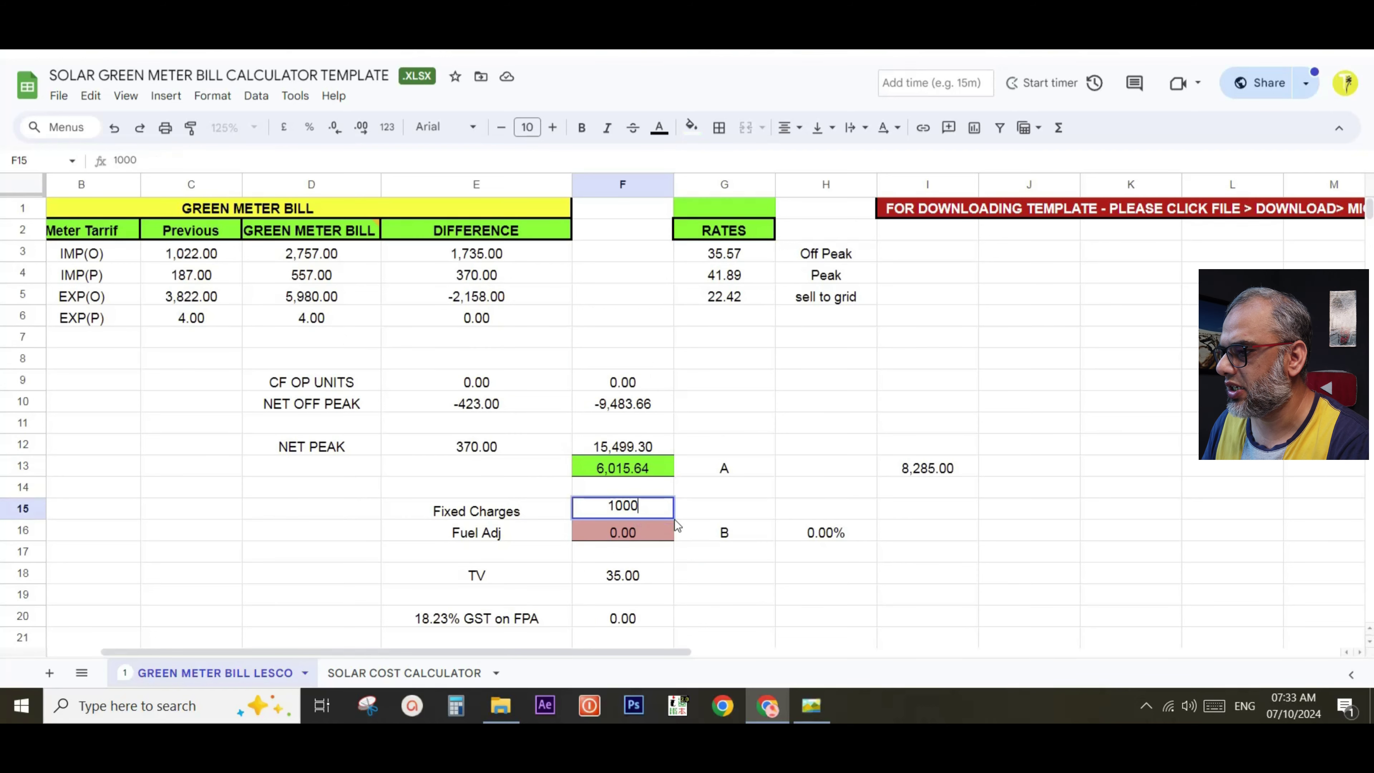
pyautogui.press('Return')
pyautogui.scroll(-2, 674, 518)
pyautogui.scroll(-2, 673, 518)
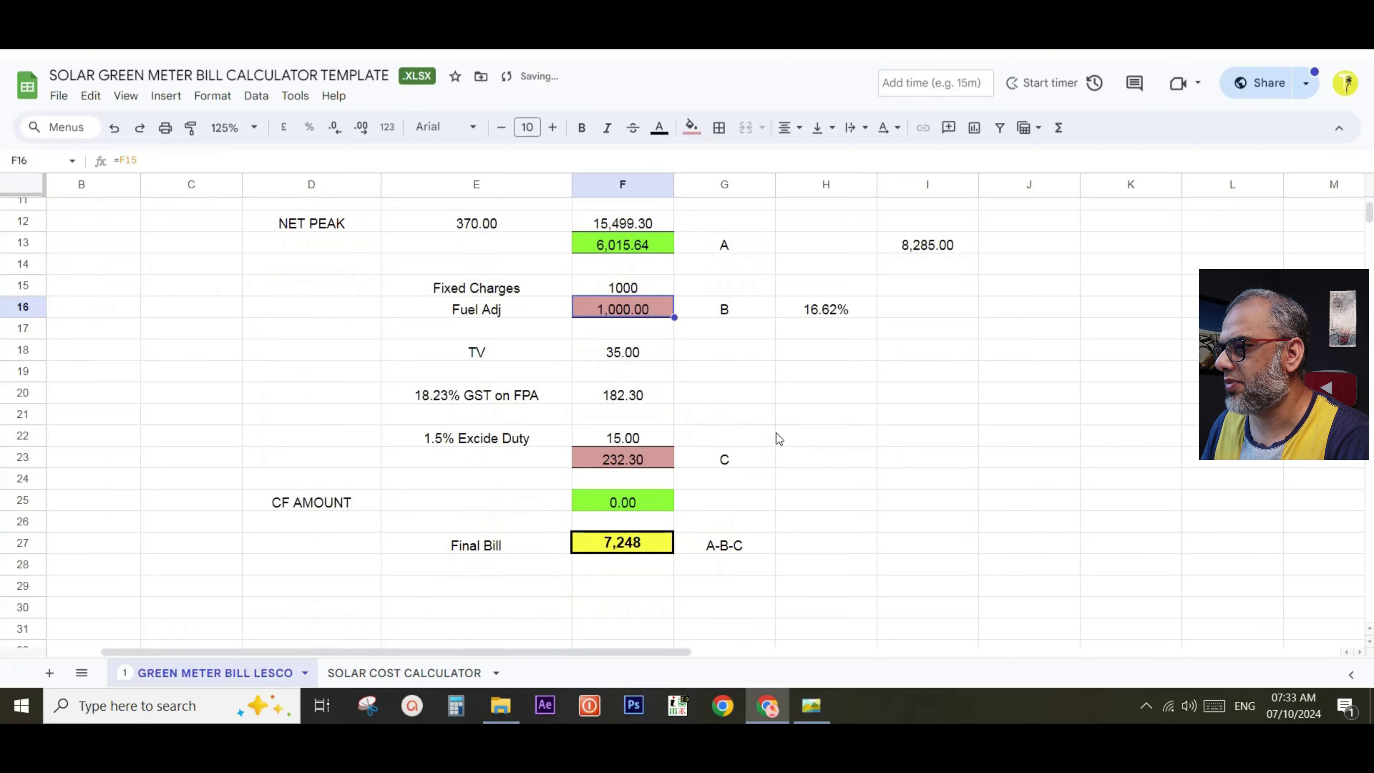
# Compare the bill's total charges with the spreadsheet and enter the bill's arrear, -50,648, as the CF AMOUNT
pyautogui.hotkey('alt', 'Tab')
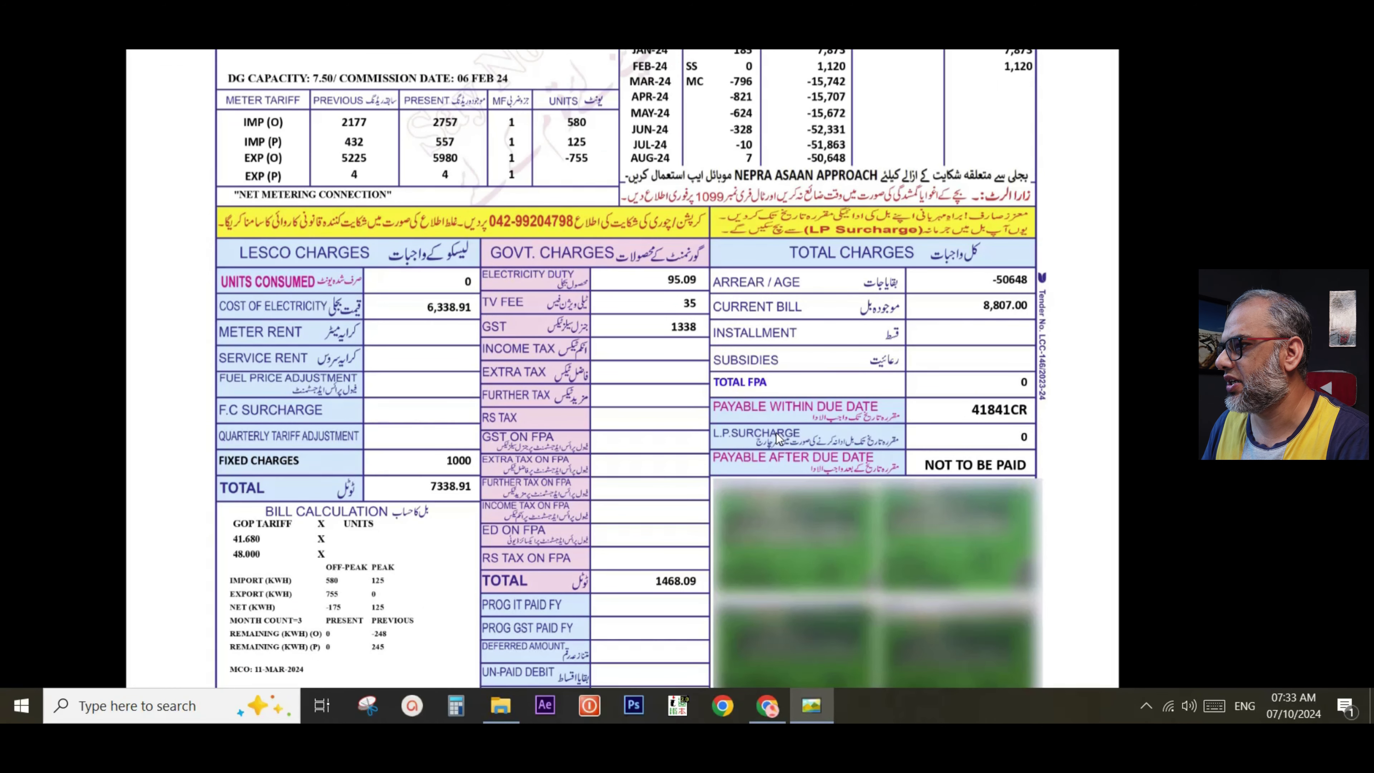
pyautogui.hotkey('alt', 'Tab')
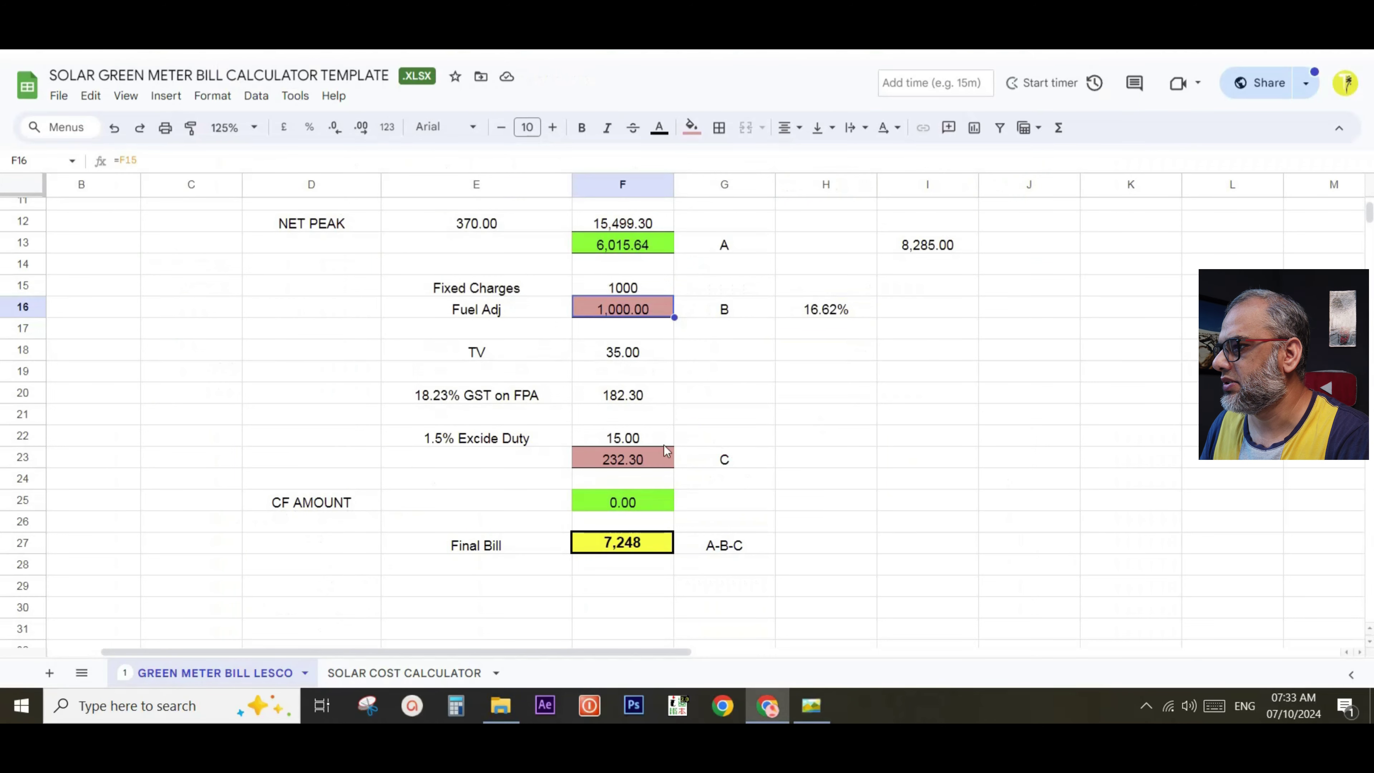
pyautogui.hotkey('alt', 'Tab')
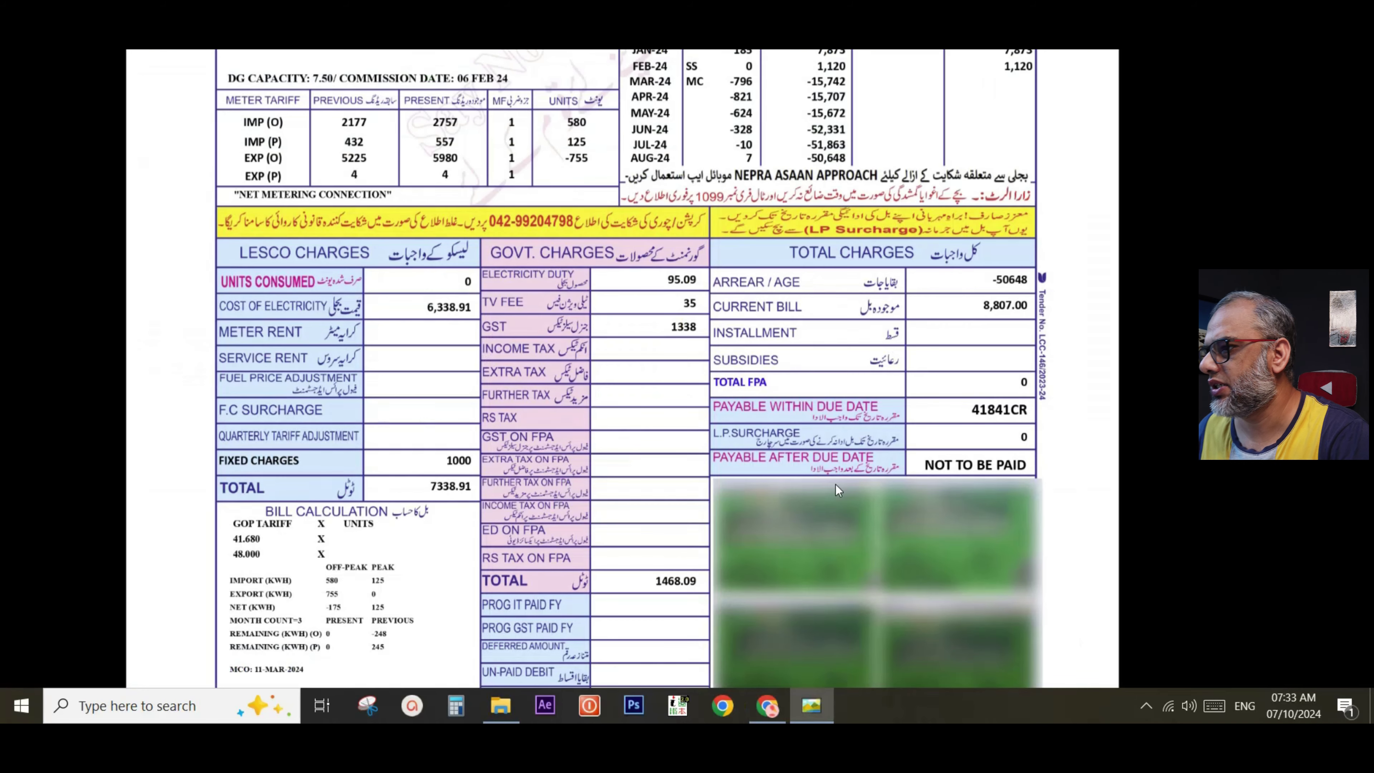
pyautogui.scroll(1, 835, 484)
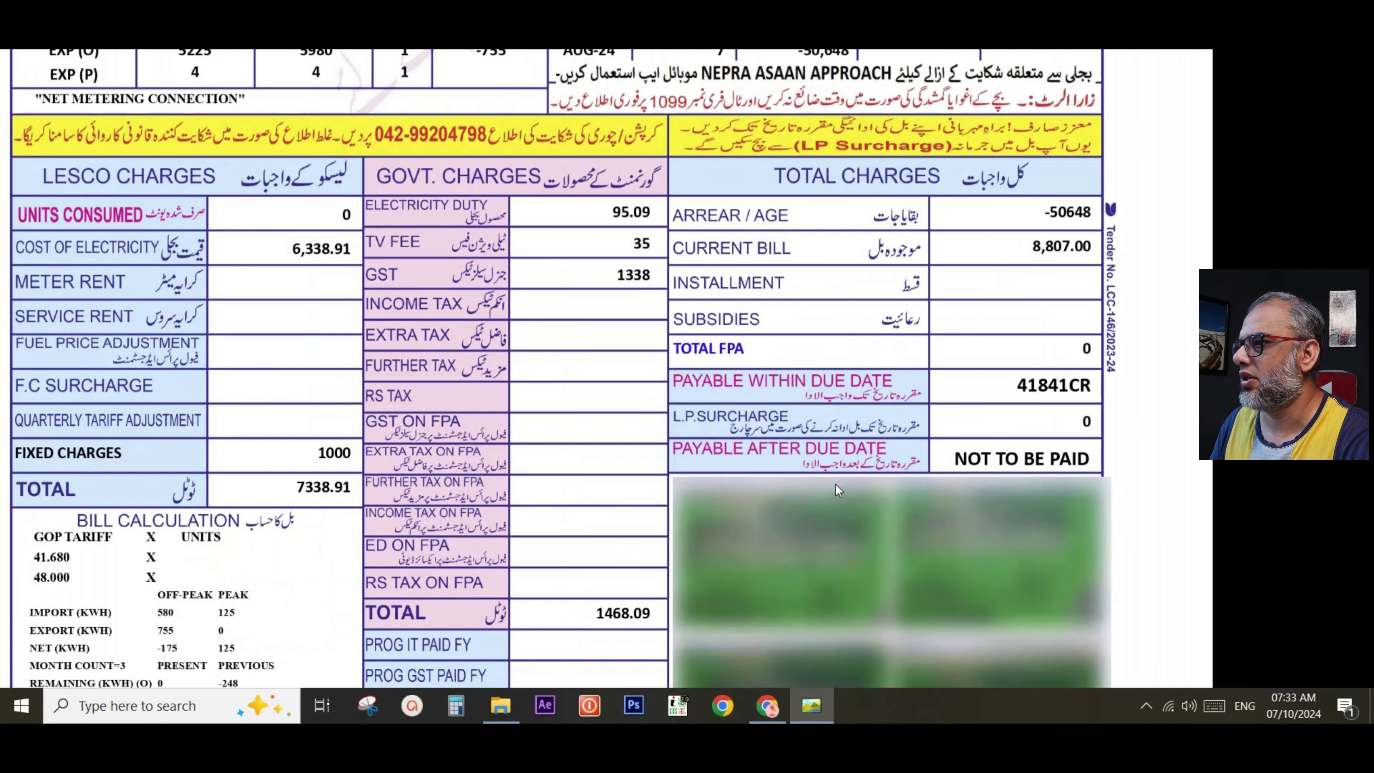
pyautogui.hotkey('alt', 'Tab')
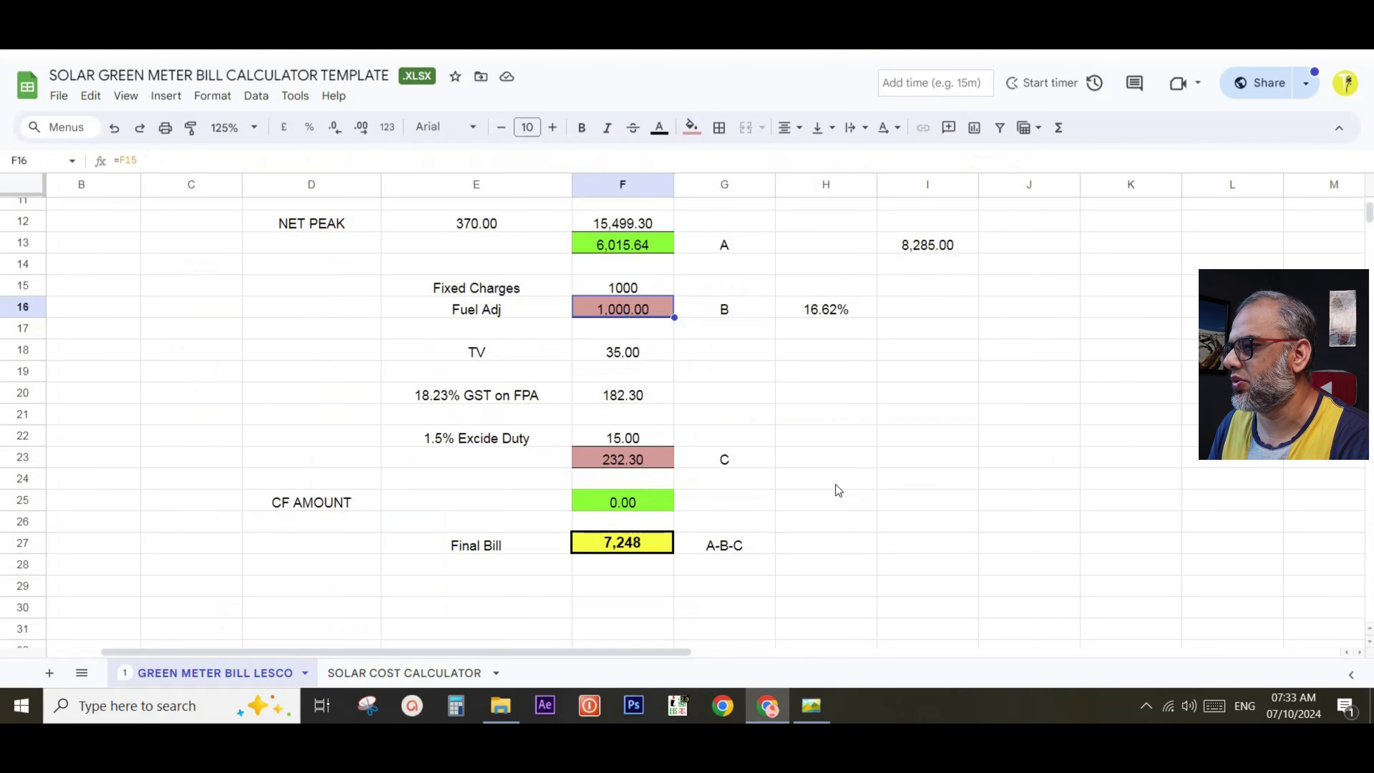
pyautogui.hotkey('alt', 'Tab')
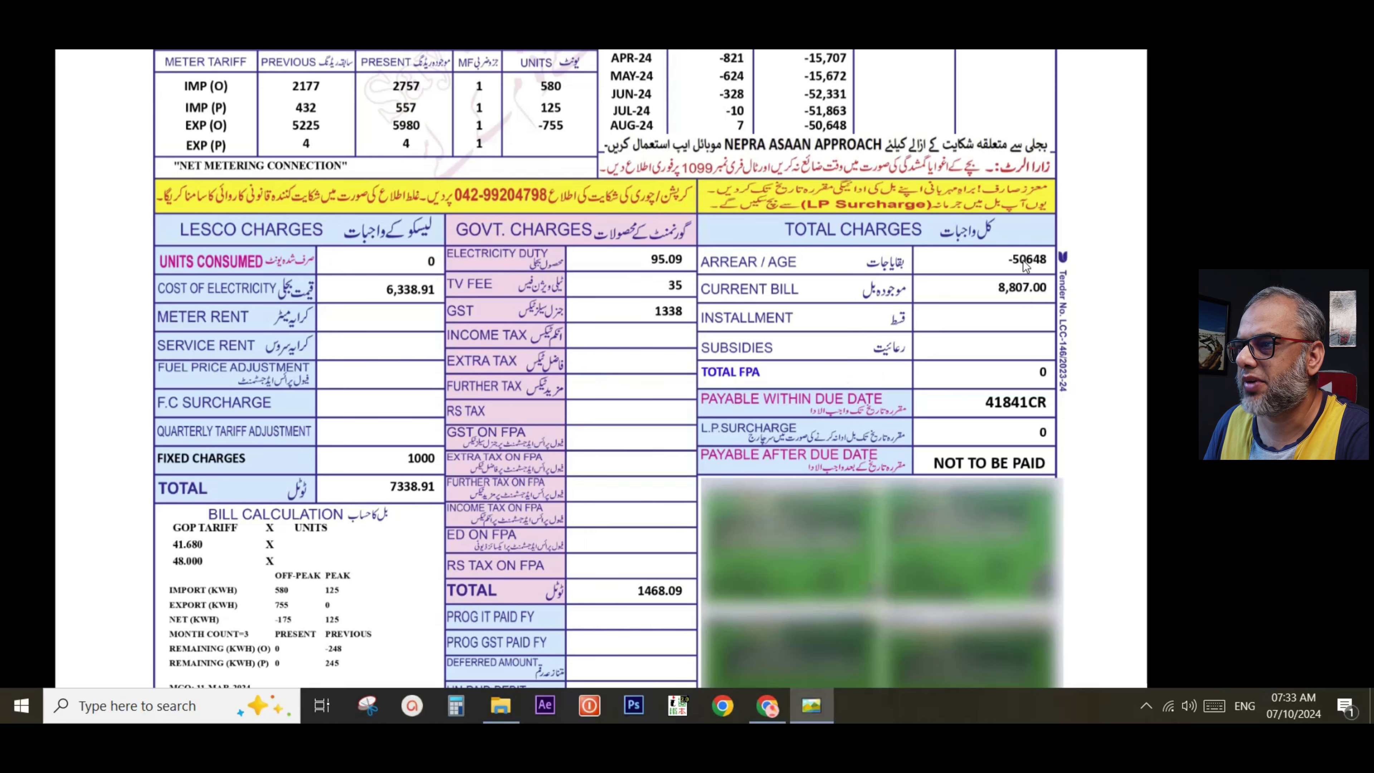
pyautogui.hotkey('alt', 'Tab')
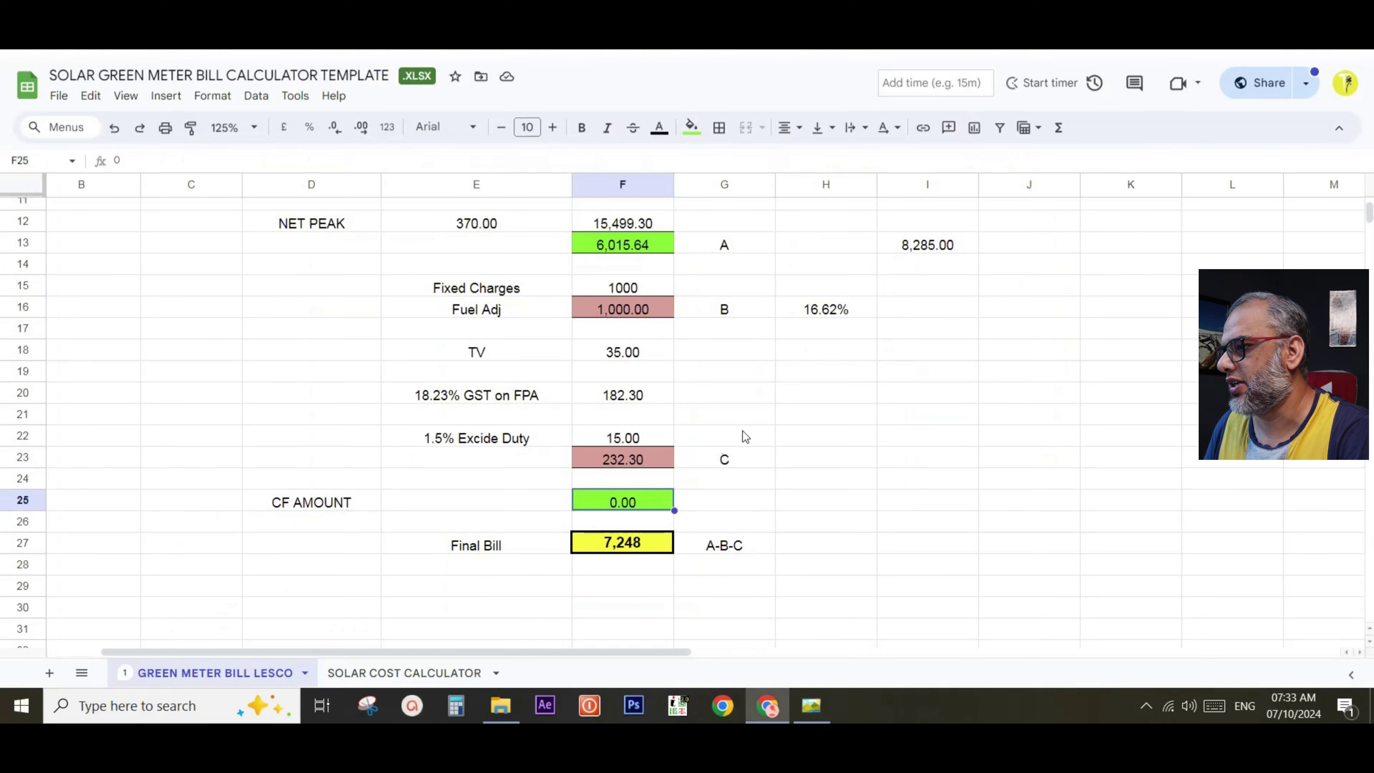
pyautogui.write('-50')
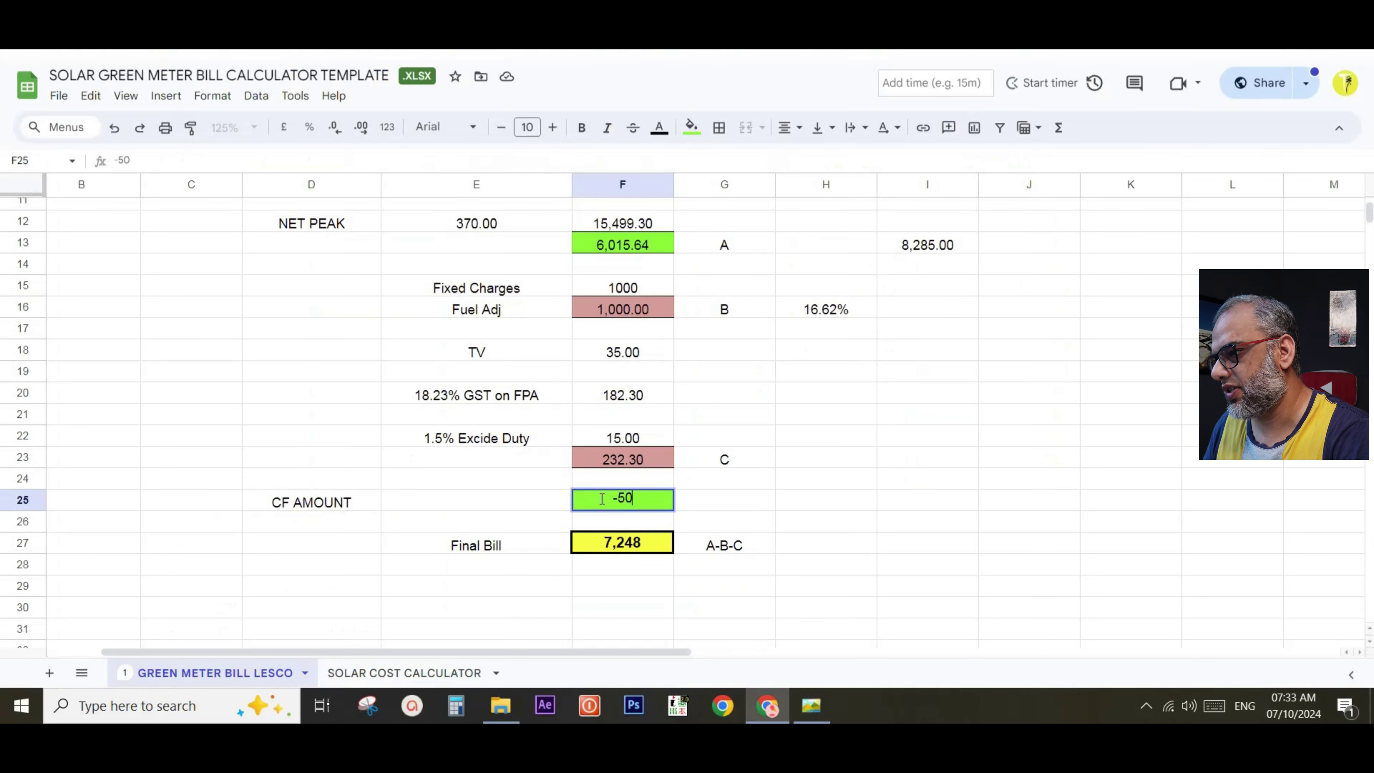
pyautogui.write(',648')
pyautogui.press('Return')
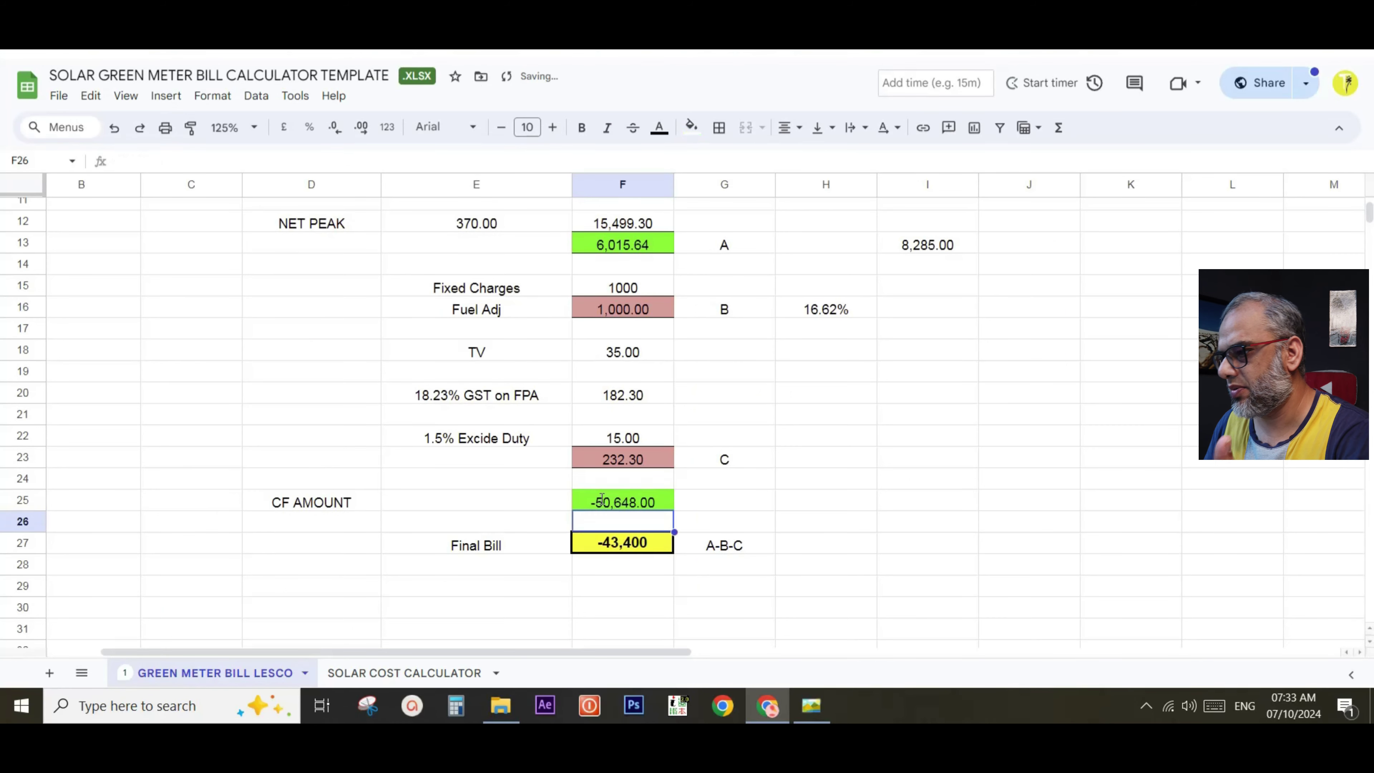
# Look up the tariff in the bill's calculation section and set the Off Peak rate to 41.68
pyautogui.scroll(4, 601, 499)
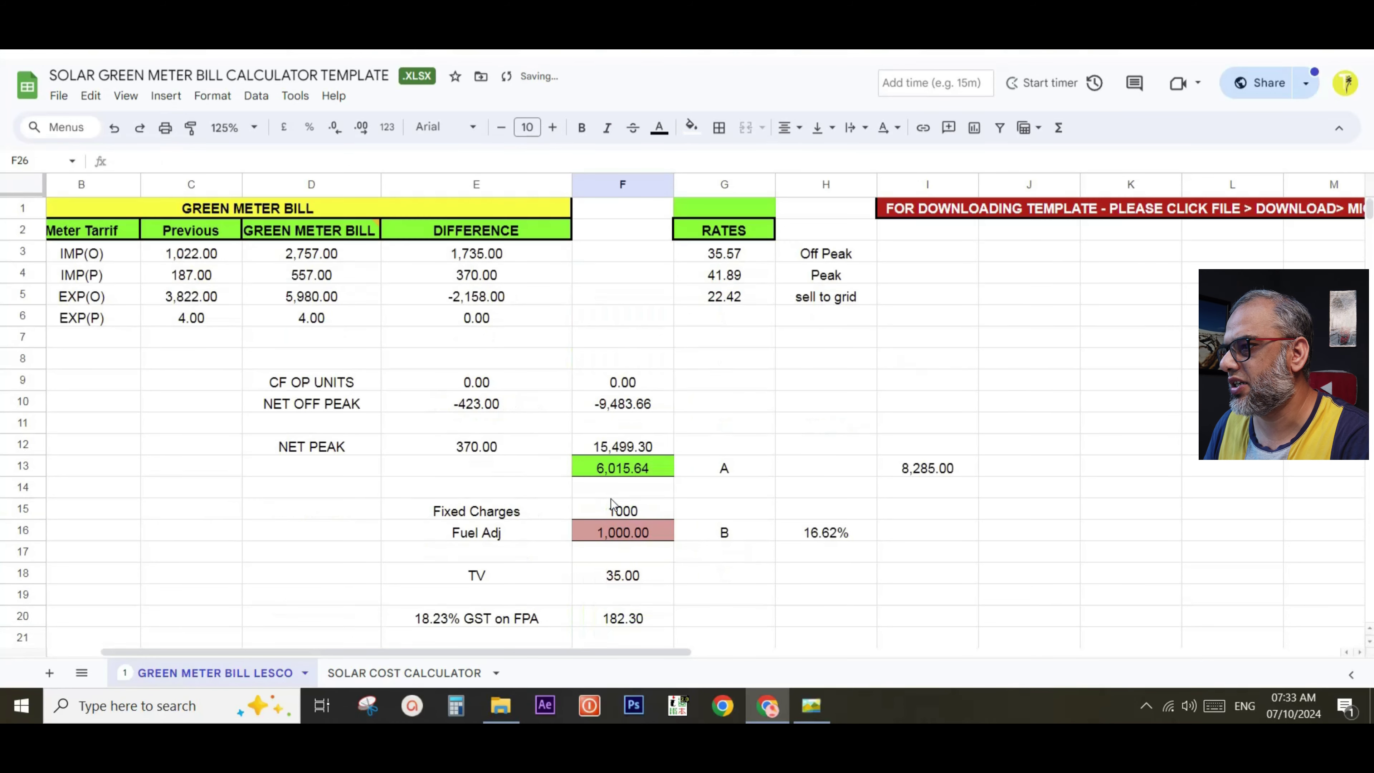
pyautogui.click(738, 257)
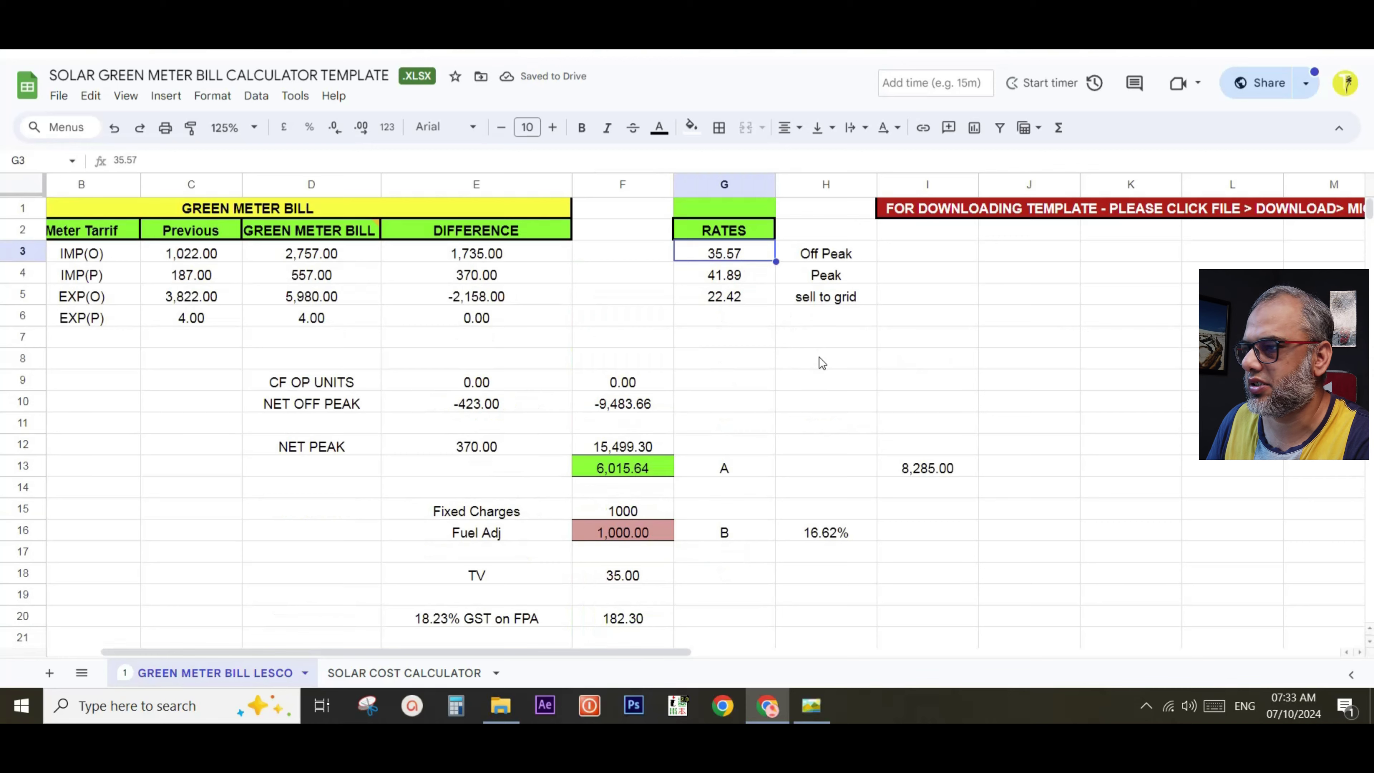
pyautogui.hotkey('alt', 'Tab')
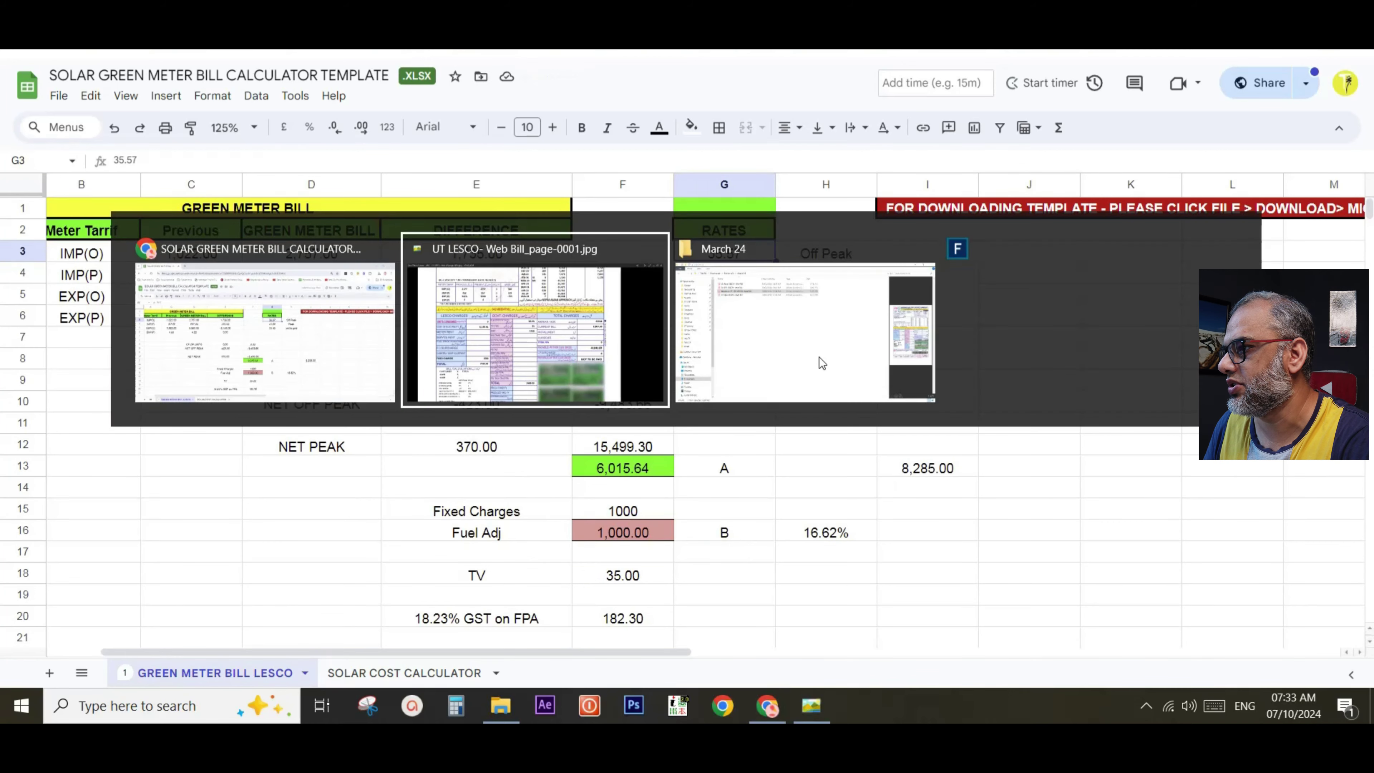
pyautogui.scroll(-2, 505, 526)
pyautogui.scroll(2, 505, 528)
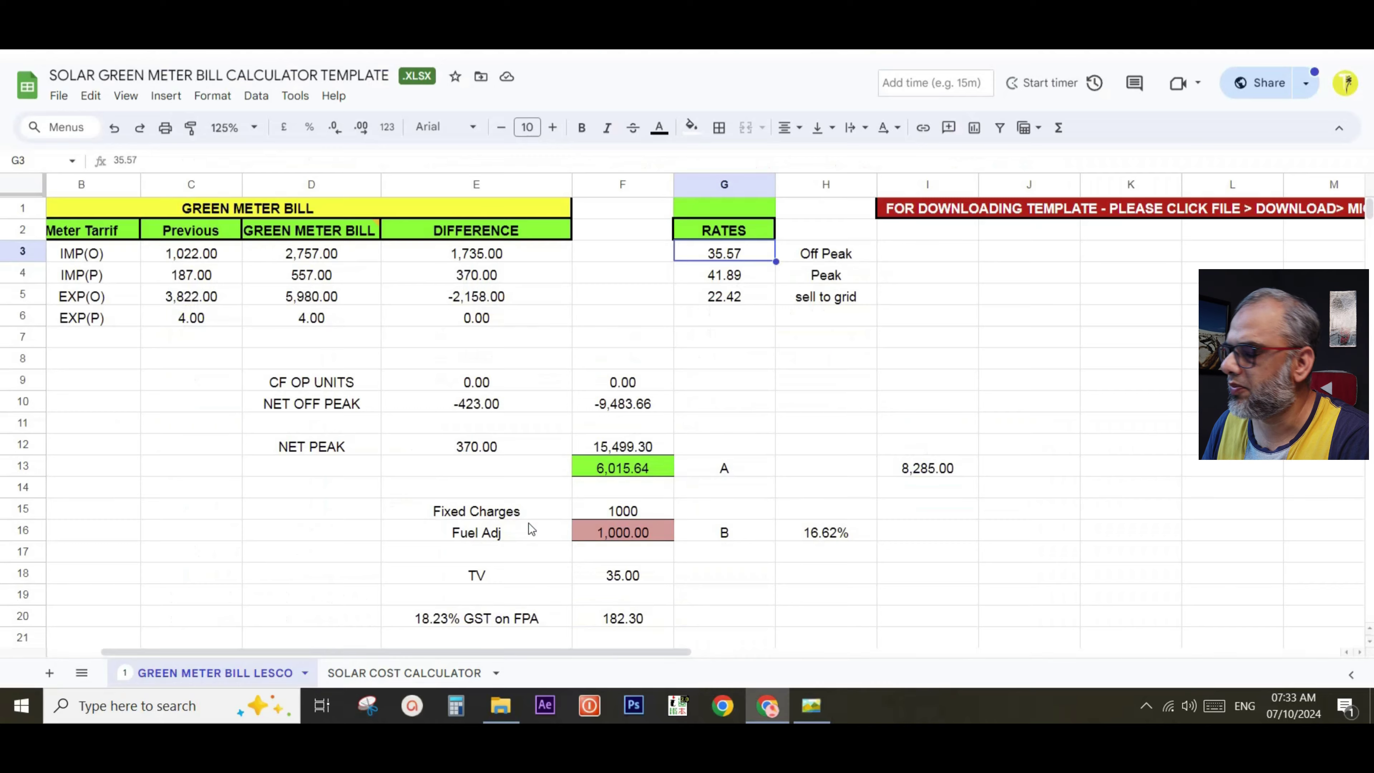
pyautogui.hotkey('alt', 'Tab')
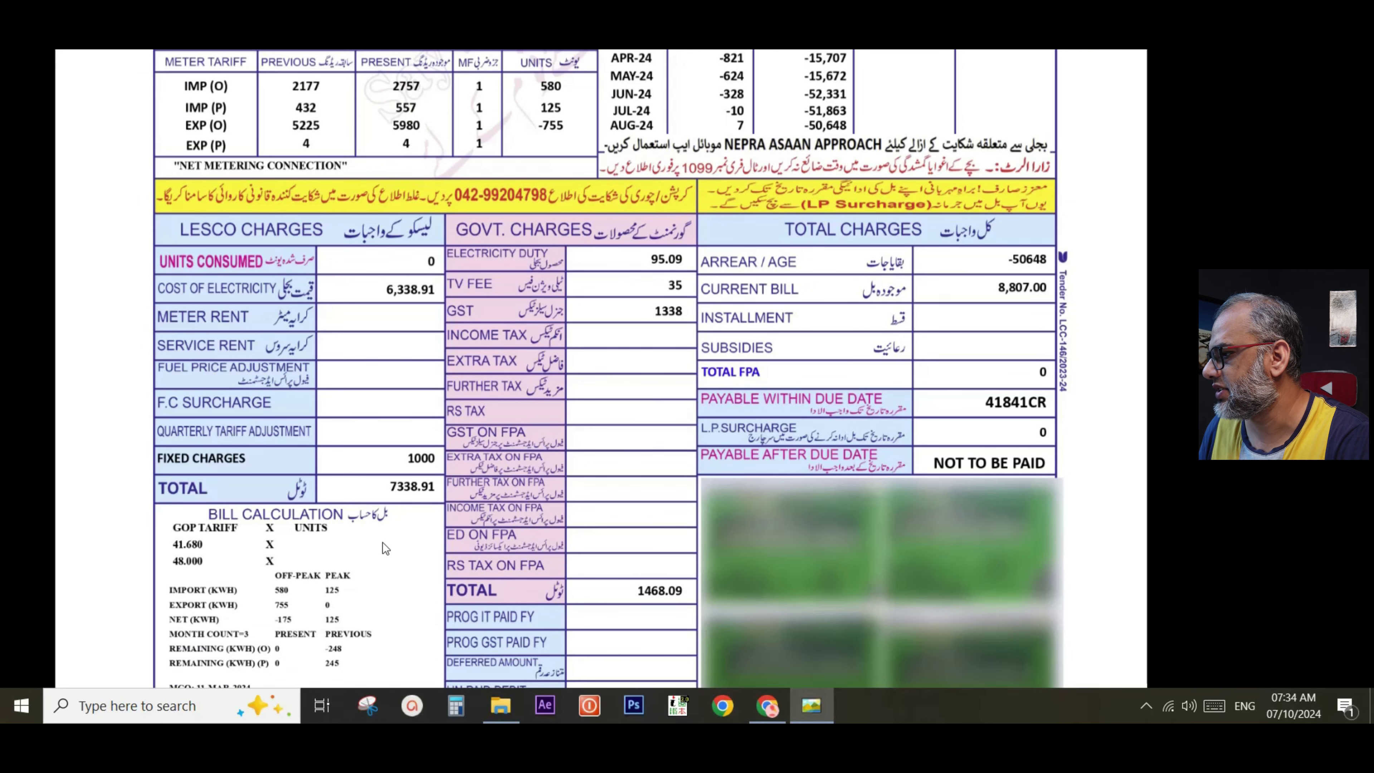
pyautogui.hotkey('alt', 'Tab')
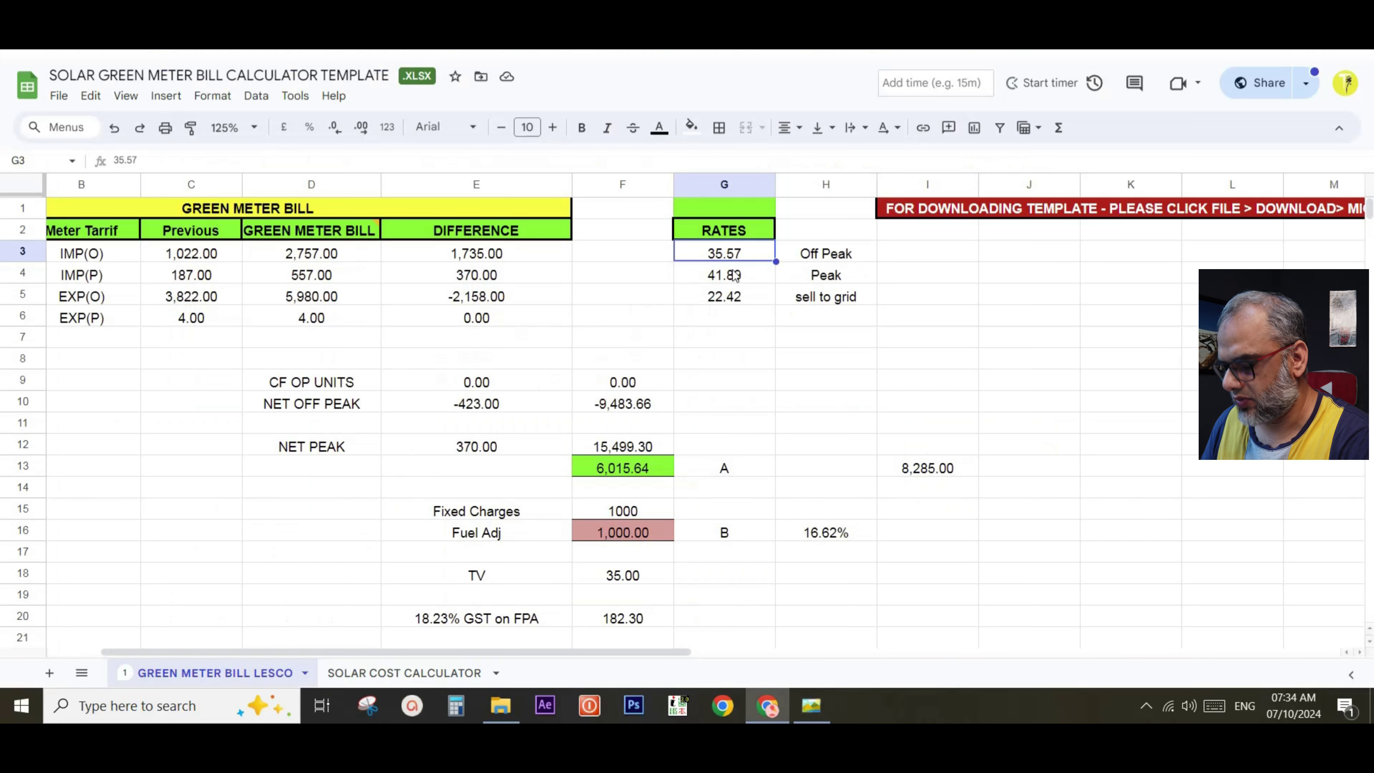
pyautogui.write('41.68')
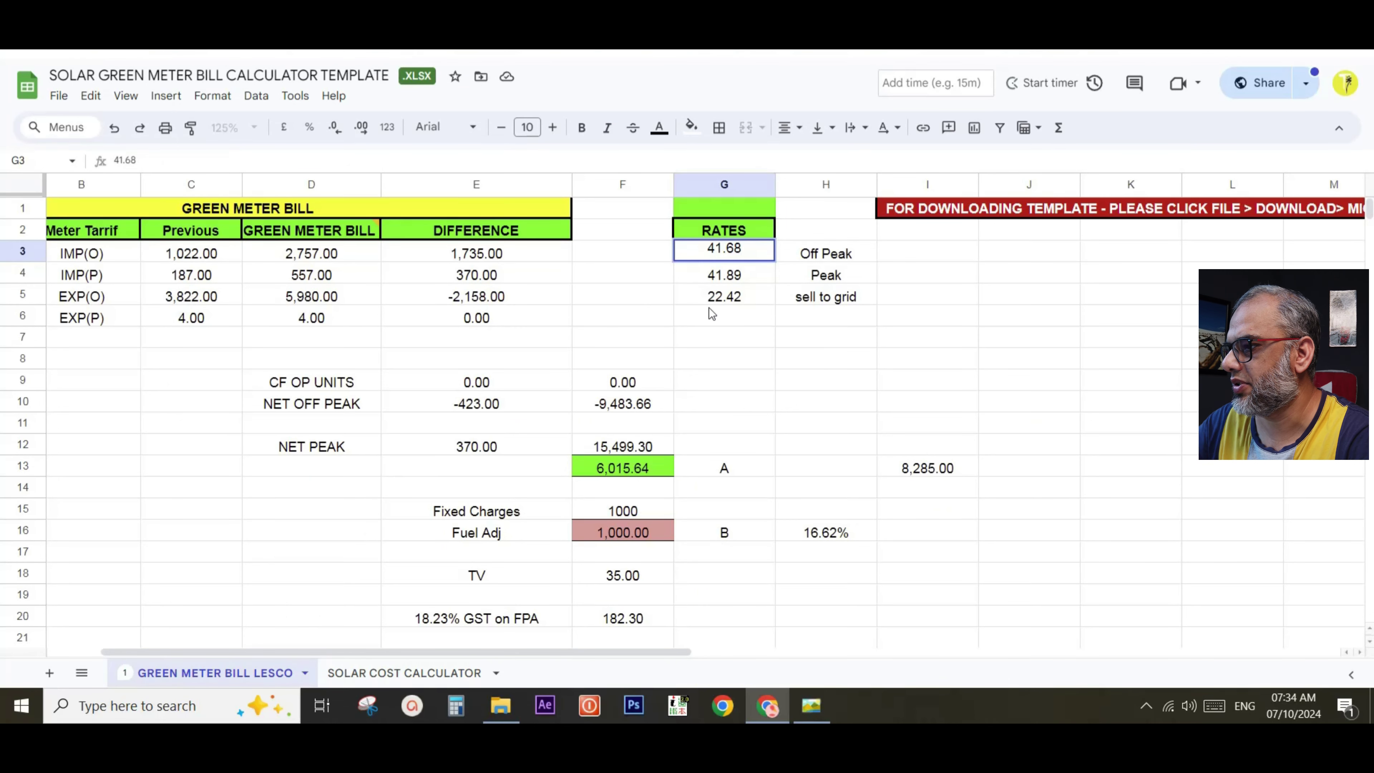
pyautogui.press('Return')
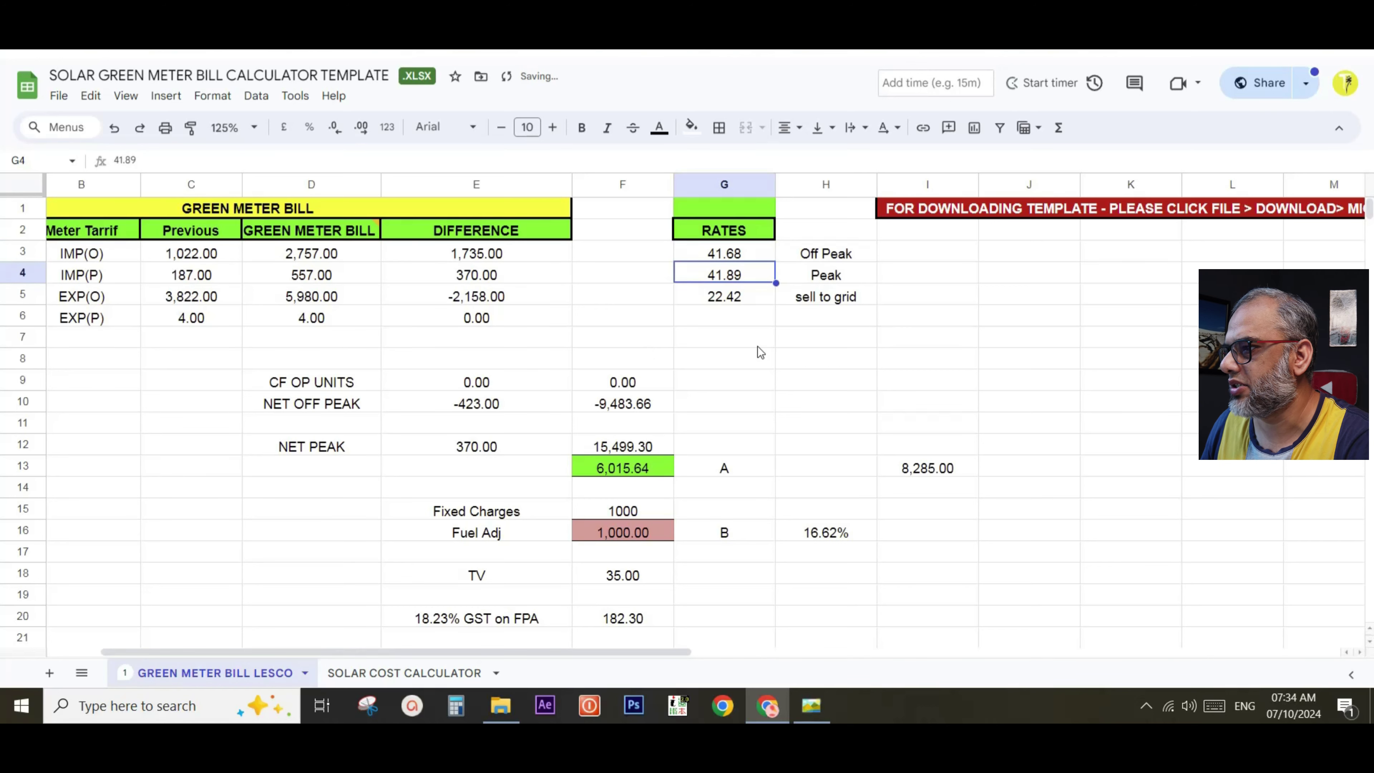
# Check the peak tariff on the bill and set the Peak rate in the spreadsheet to 48
pyautogui.hotkey('alt', 'Tab')
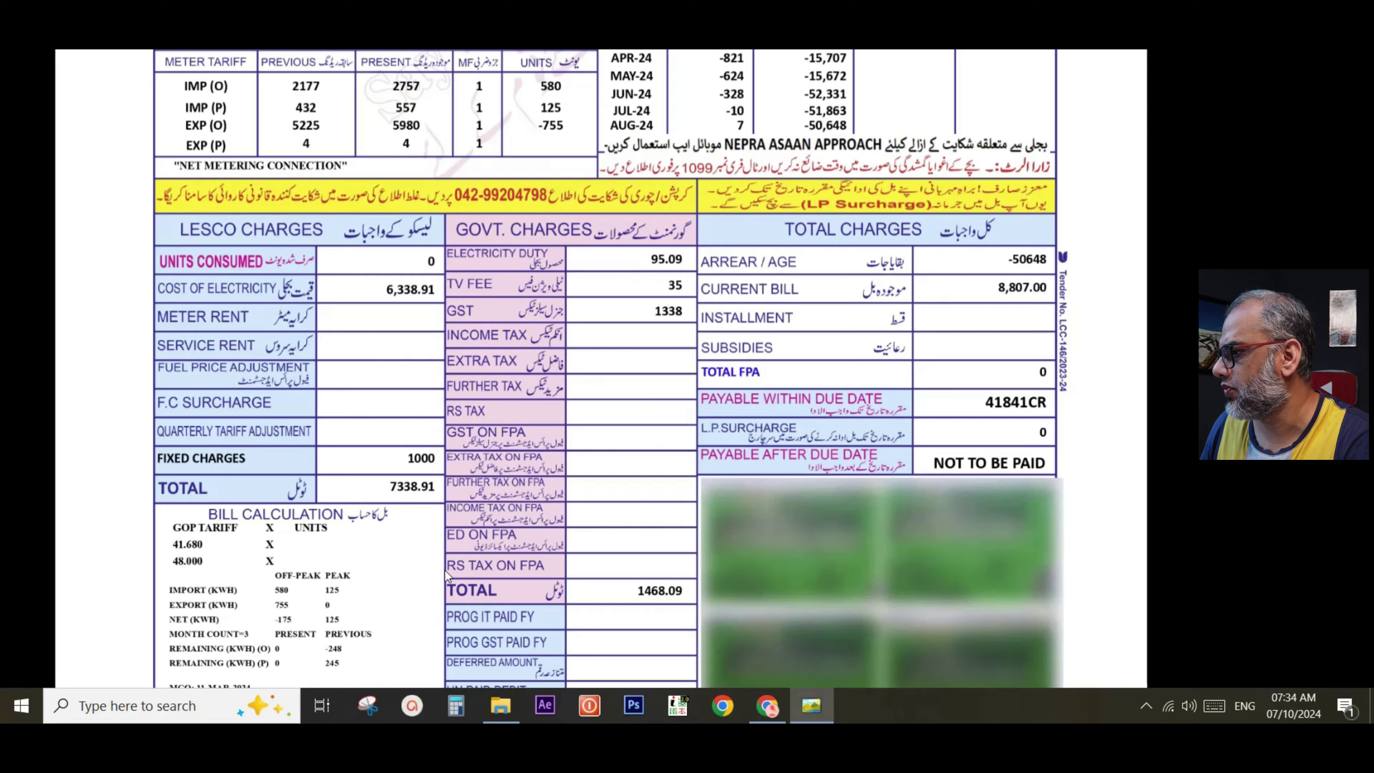
pyautogui.hotkey('alt', 'Tab')
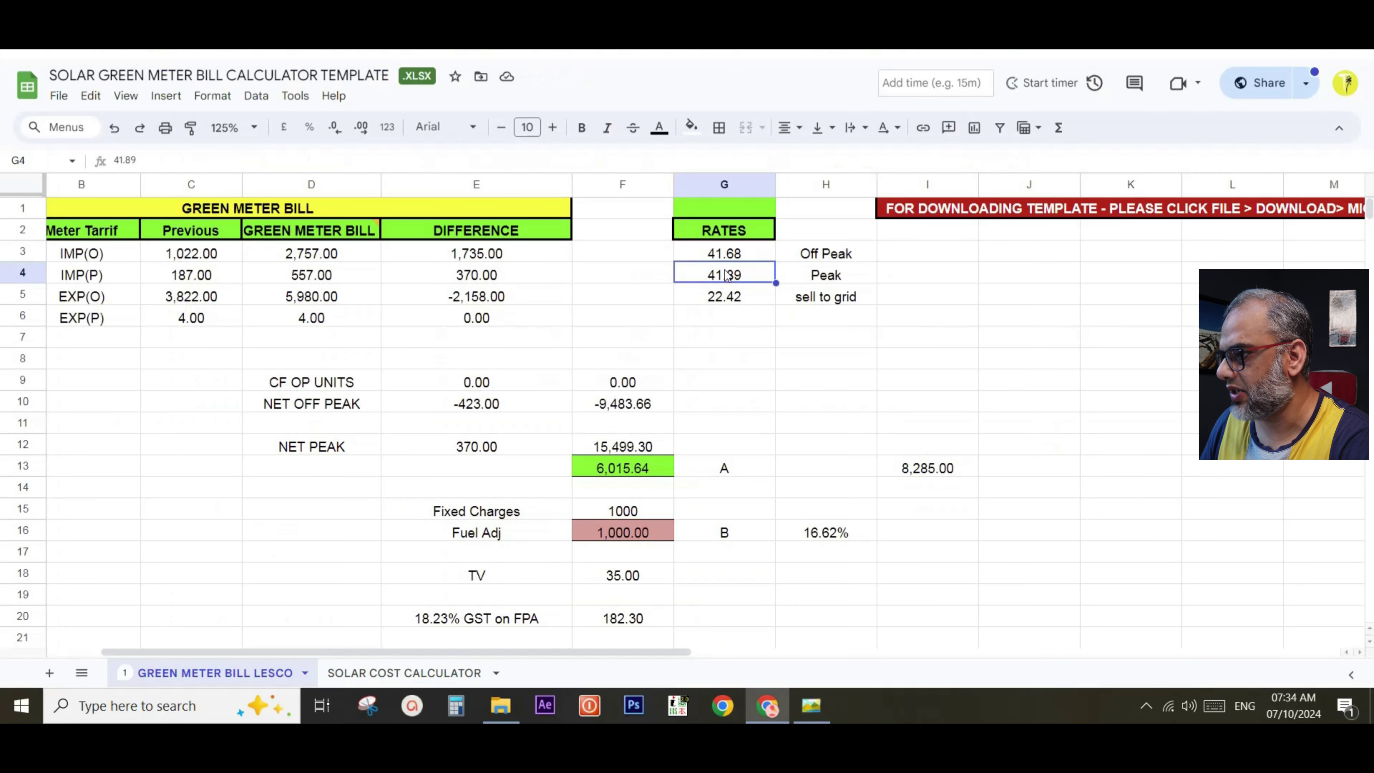
pyautogui.write('48')
pyautogui.press('Return')
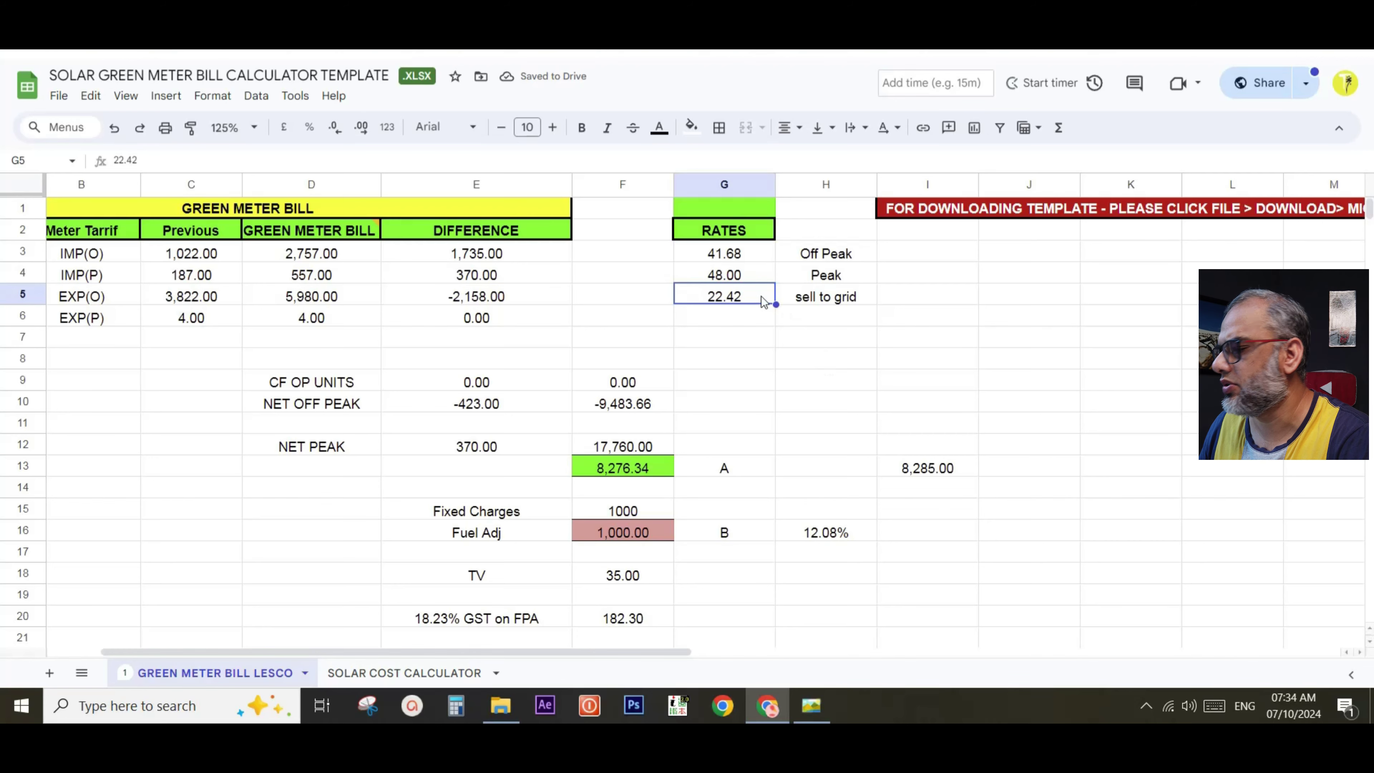
# Recheck the tariff on the bill, then undo and restore the Peak rate change in the spreadsheet
pyautogui.hotkey('alt', 'Tab')
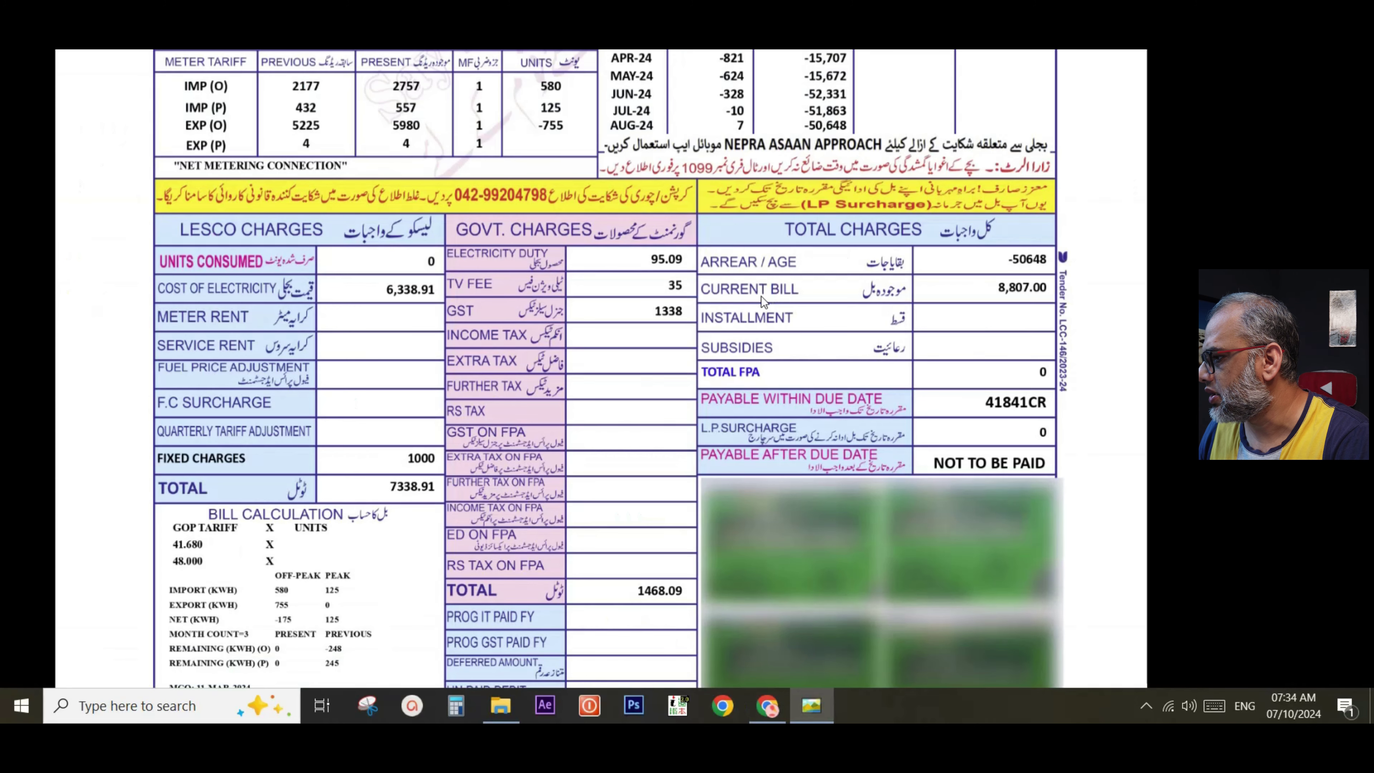
pyautogui.hotkey('alt', 'Tab')
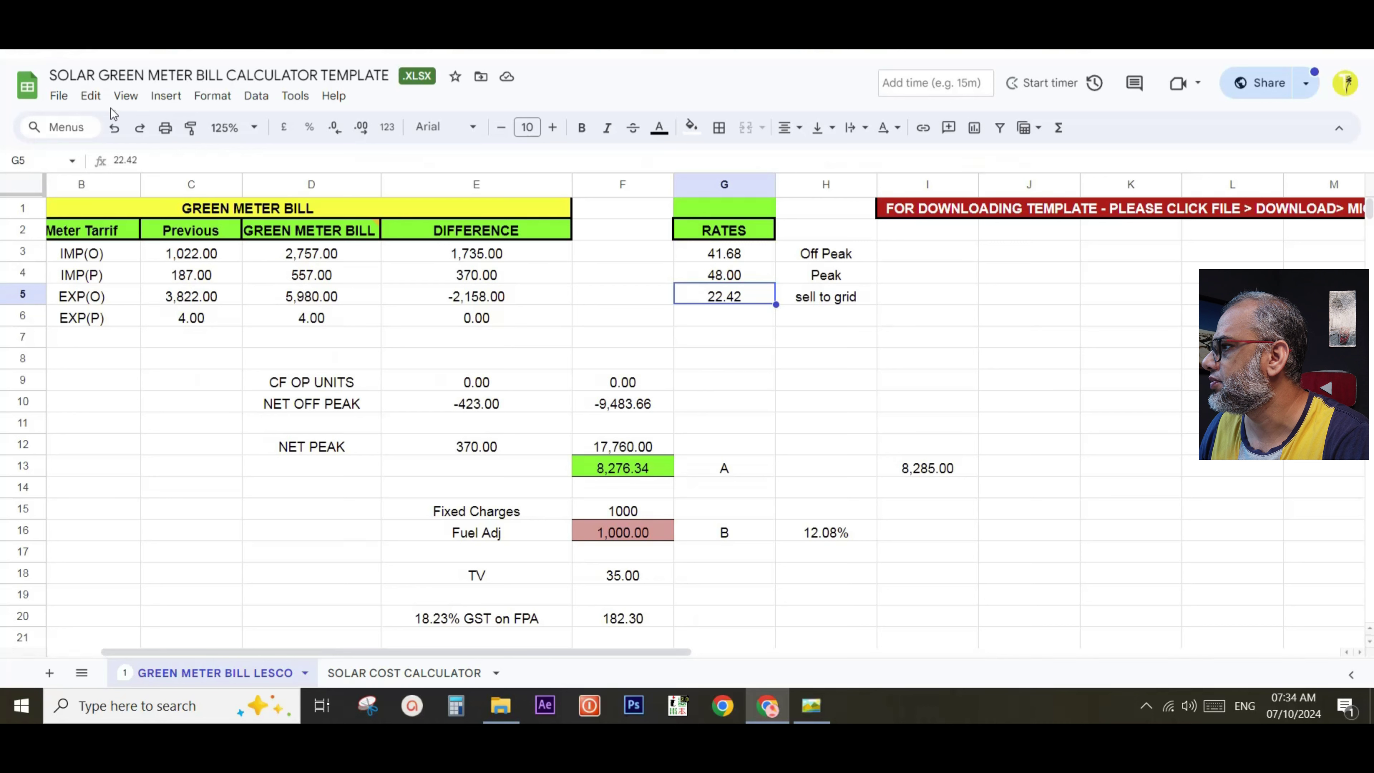
pyautogui.click(115, 128)
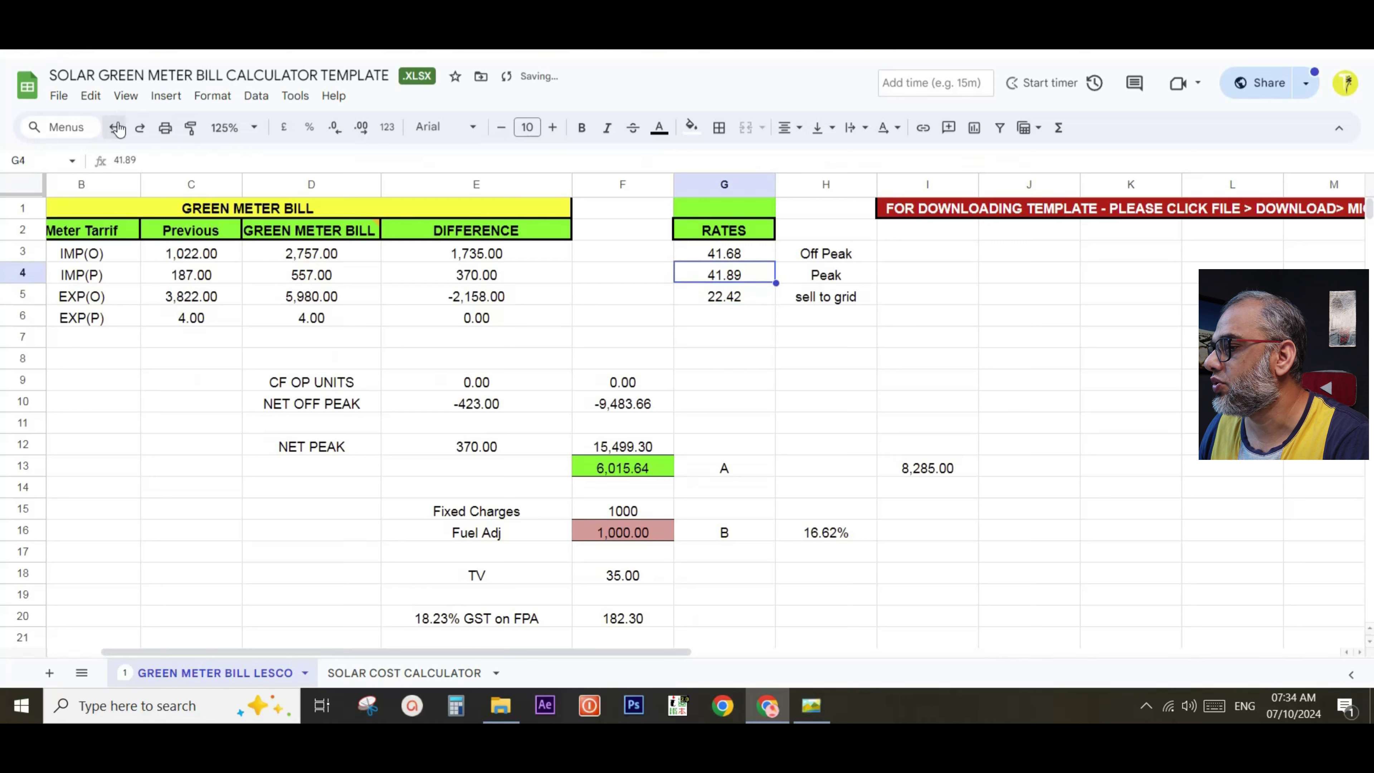
pyautogui.click(139, 127)
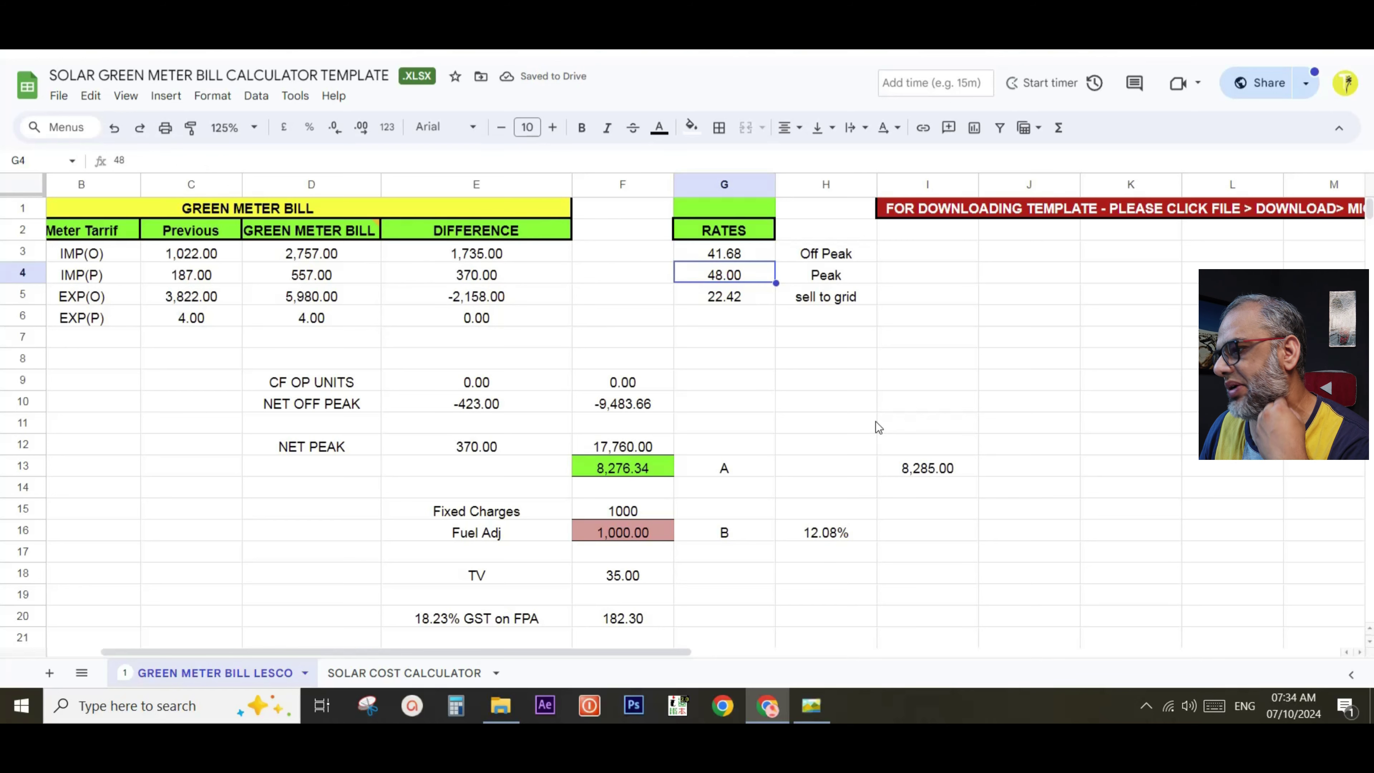
# Check the NET PEAK formula and compare the spreadsheet's Final Bill with the bill's amount payable within the due date
pyautogui.click(614, 443)
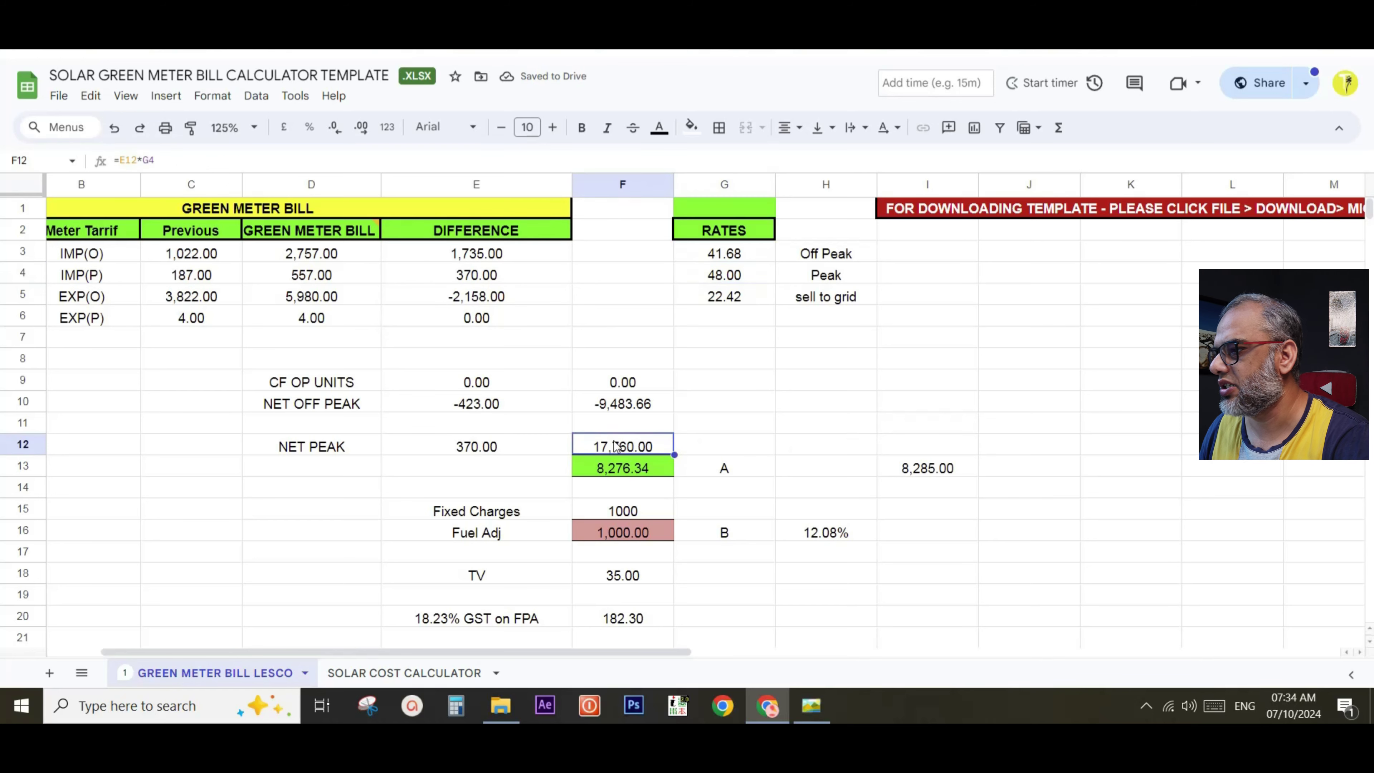
pyautogui.scroll(-10, 747, 452)
pyautogui.scroll(4, 747, 452)
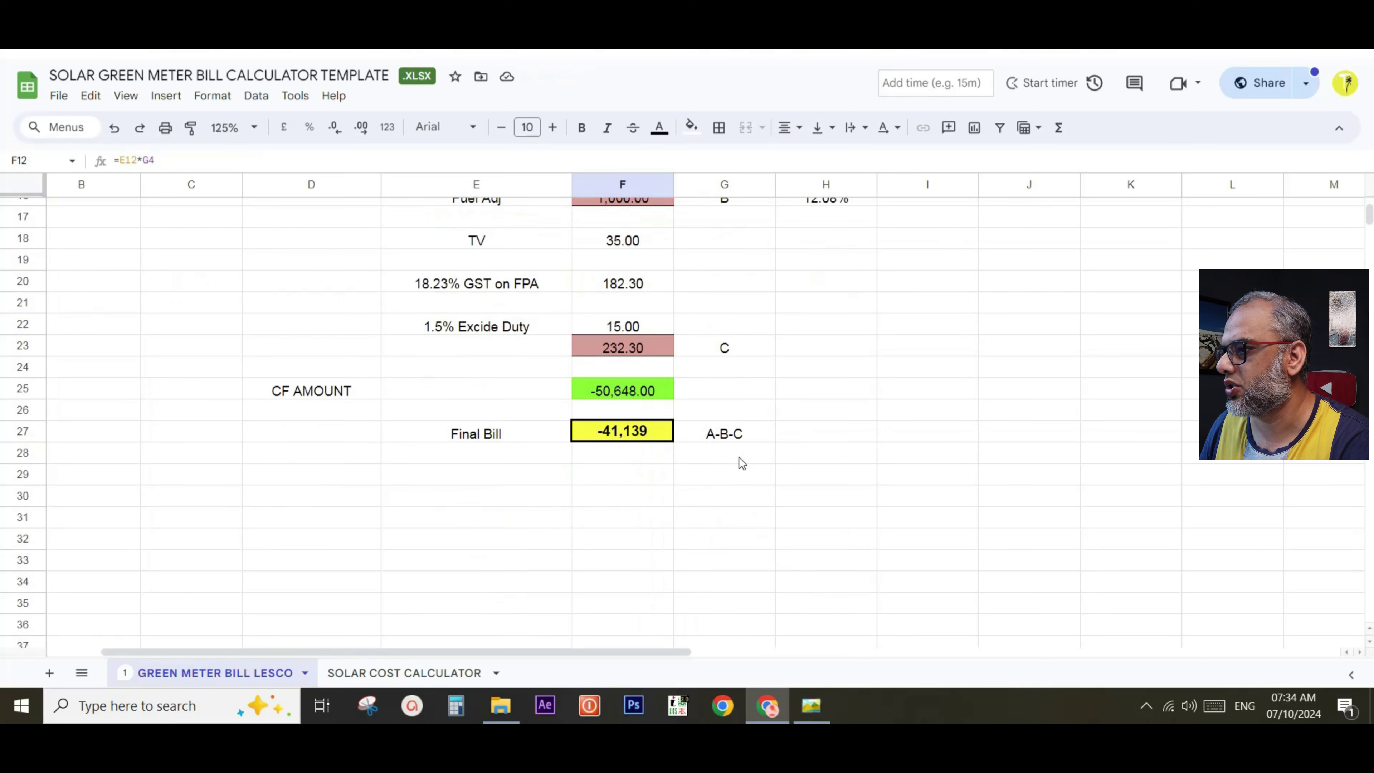
pyautogui.hotkey('alt', 'Tab')
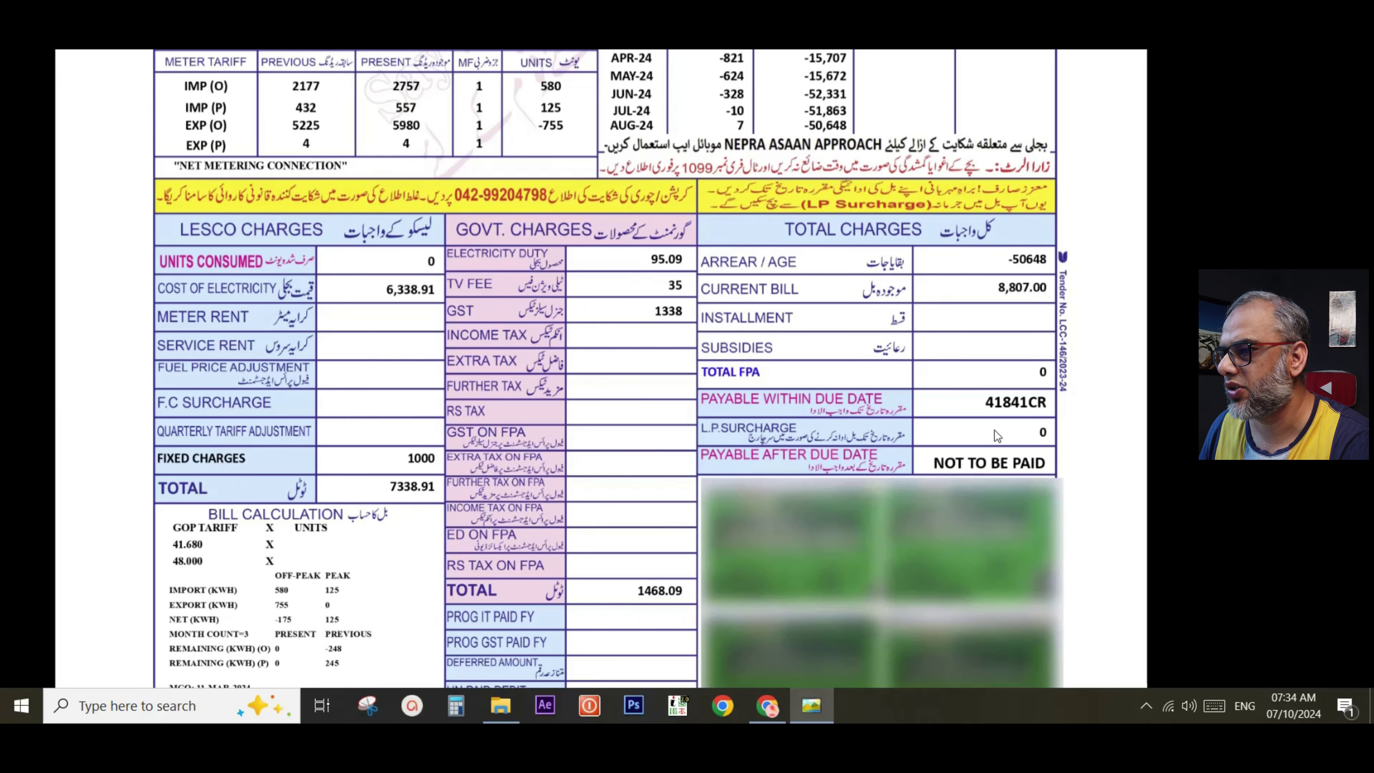
pyautogui.hotkey('alt', 'Tab')
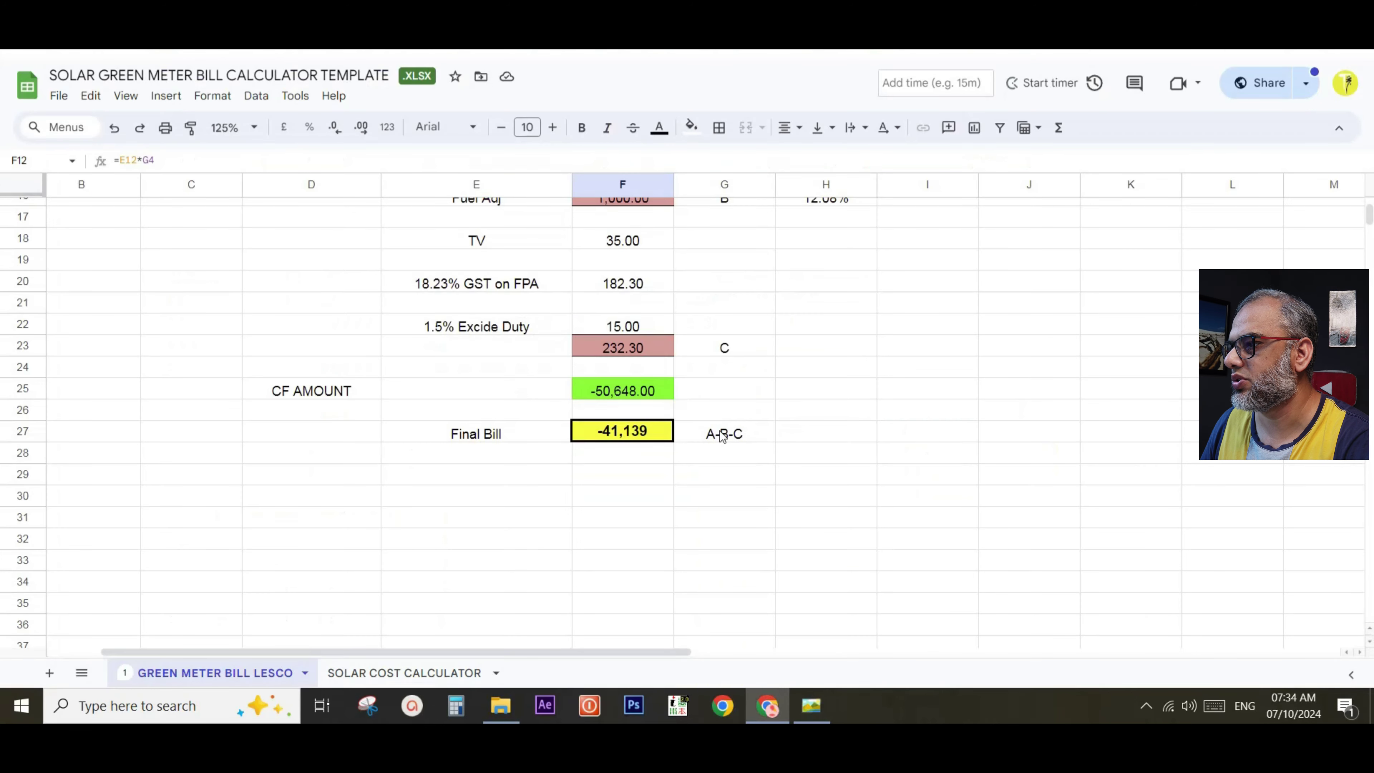
# Compare the spreadsheet's TV fee, electricity cost subtotal and fixed charges with the corresponding charges on the bill
pyautogui.scroll(2, 722, 437)
pyautogui.click(635, 356)
pyautogui.hotkey('alt', 'Tab')
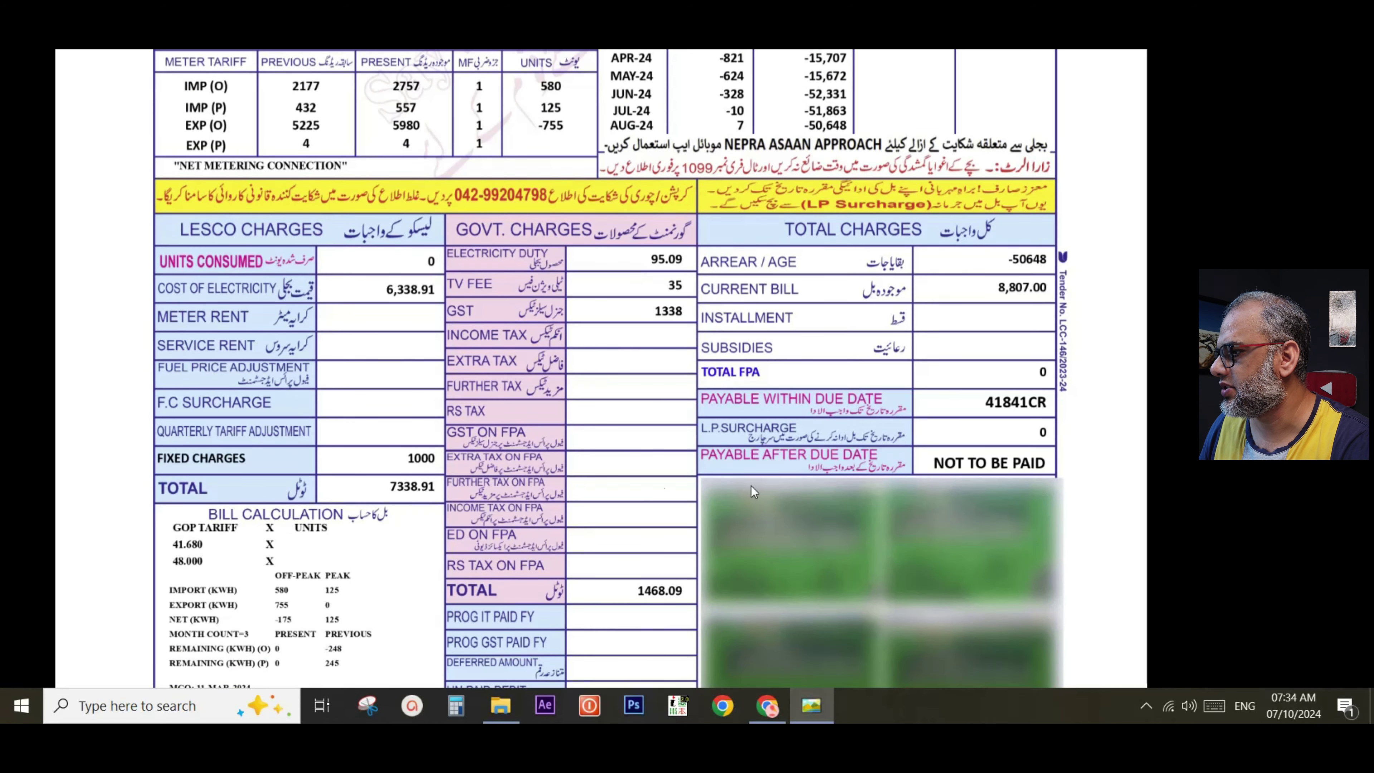
pyautogui.hotkey('alt', 'Tab')
pyautogui.scroll(2, 754, 486)
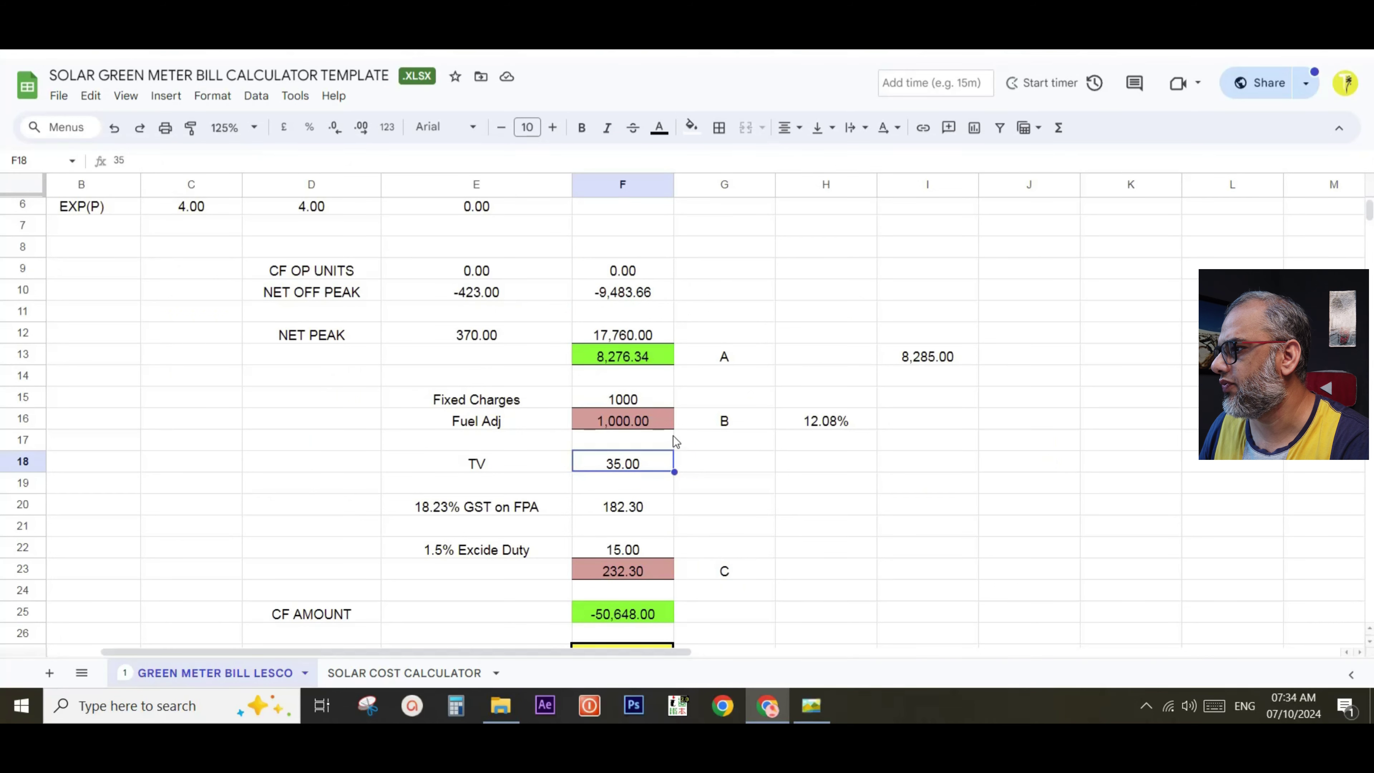
pyautogui.scroll(2, 675, 441)
pyautogui.doubleClick(657, 436)
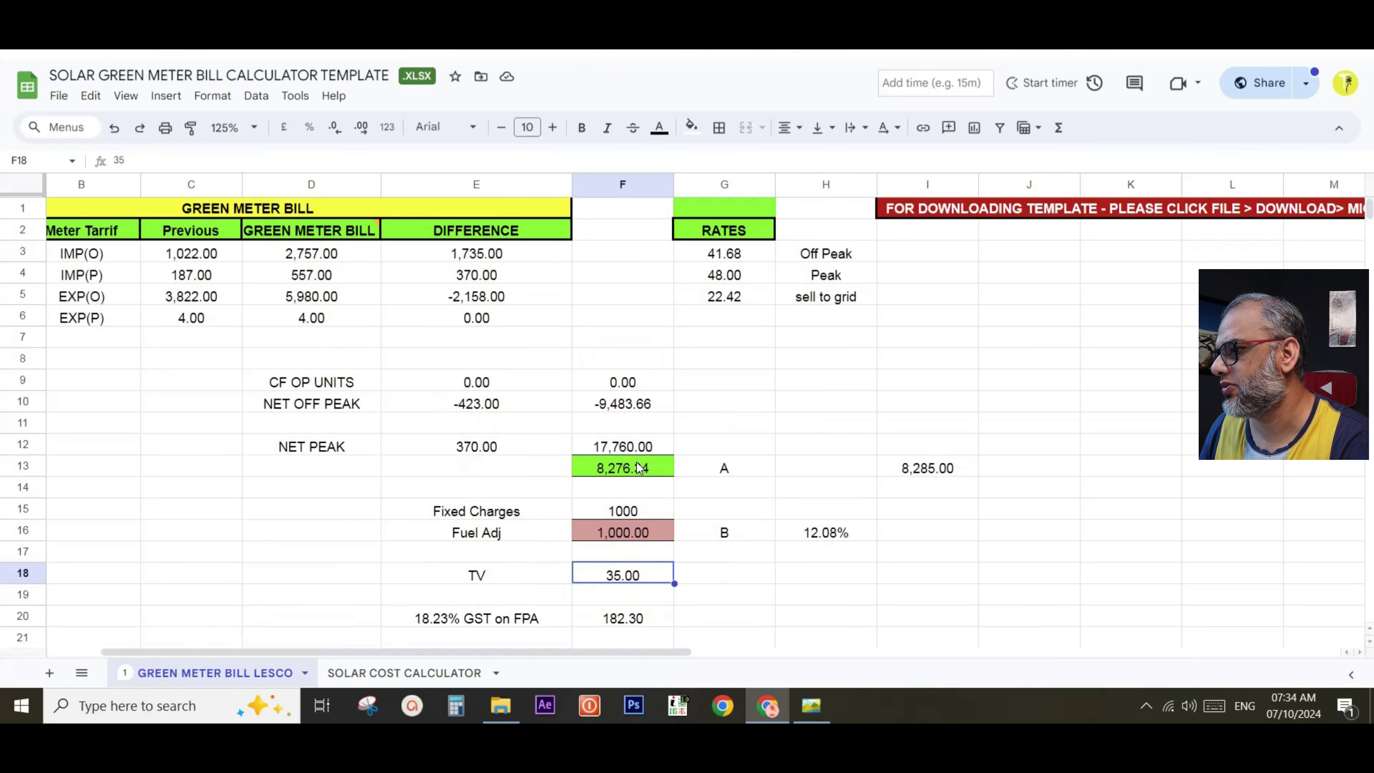
pyautogui.click(794, 445)
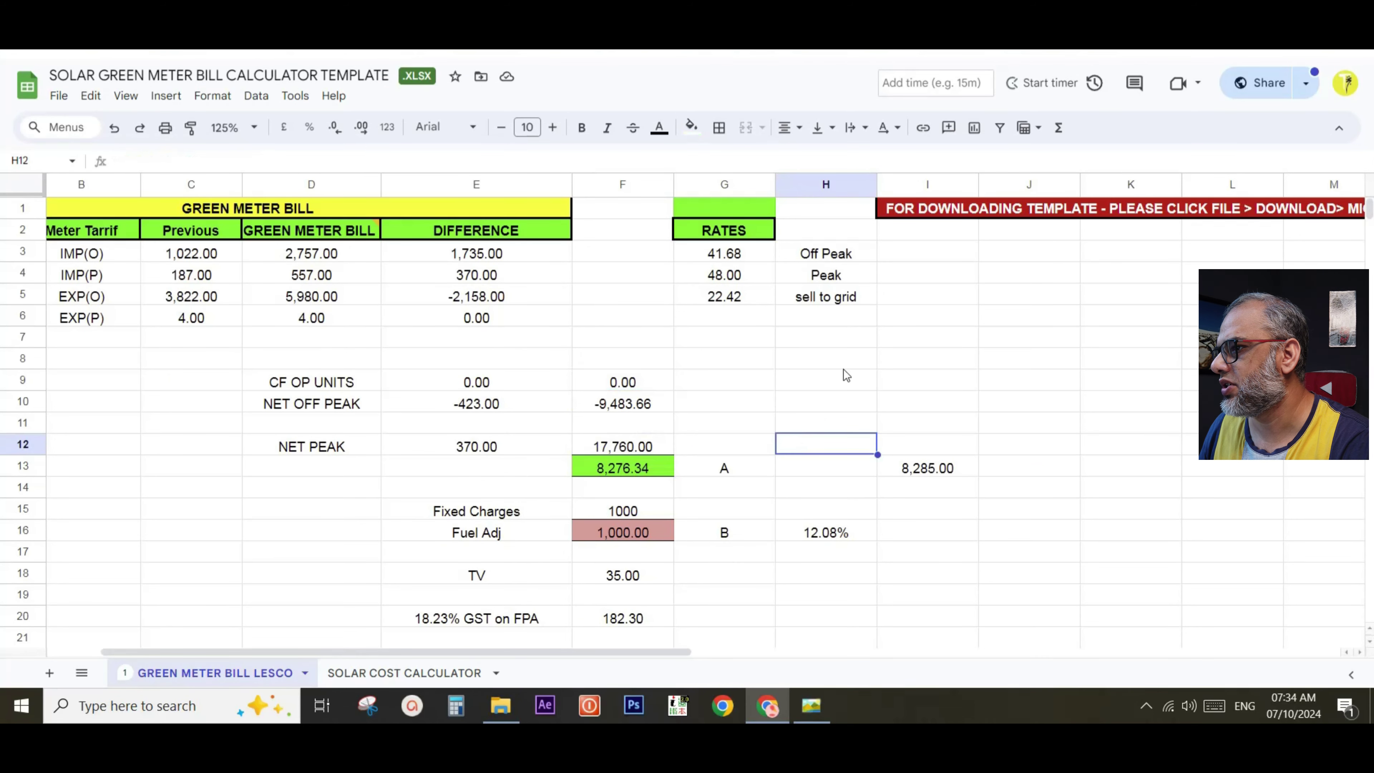
pyautogui.hotkey('alt', 'Tab')
pyautogui.hotkey('alt', 'Tab')
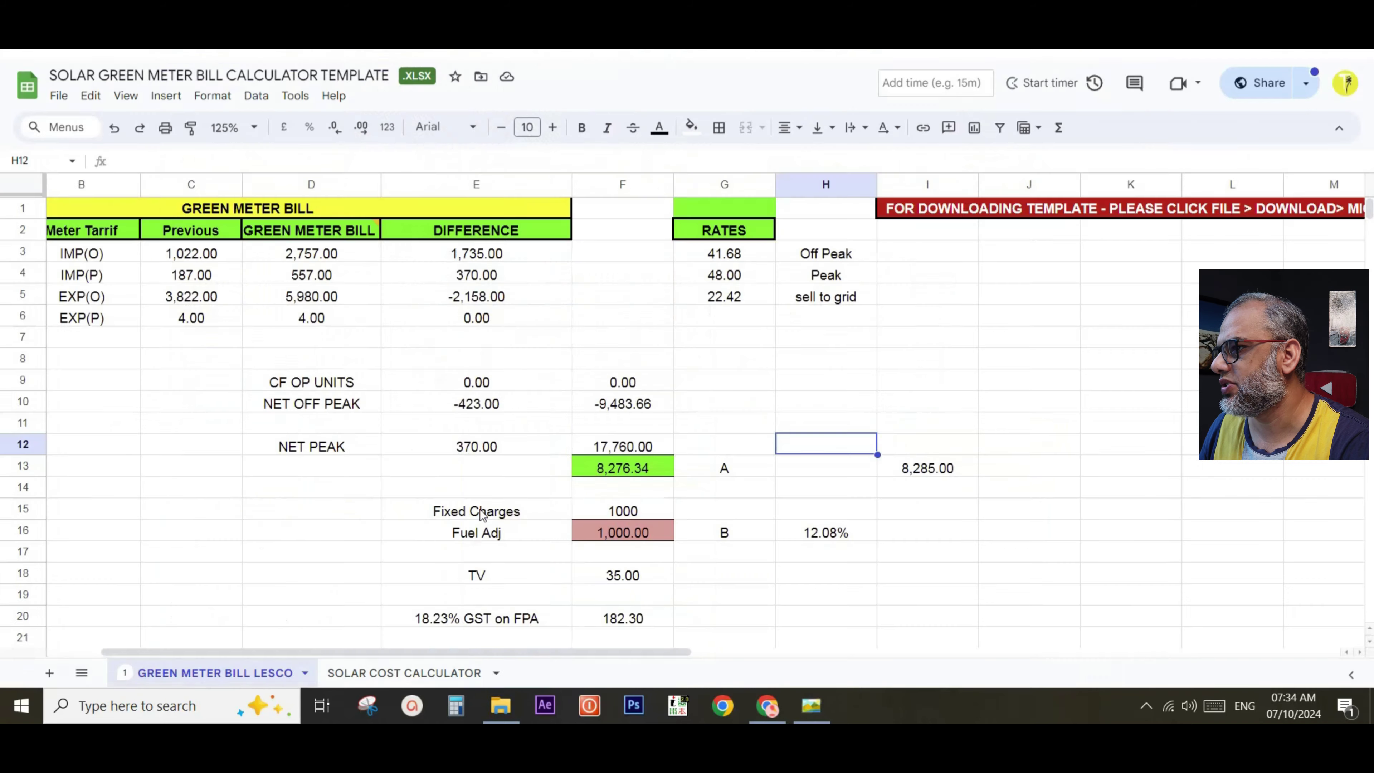
pyautogui.hotkey('alt', 'Tab')
pyautogui.hotkey('alt', 'Tab')
# Review the three rates and set the sell to grid rate to 27
pyautogui.click(738, 299)
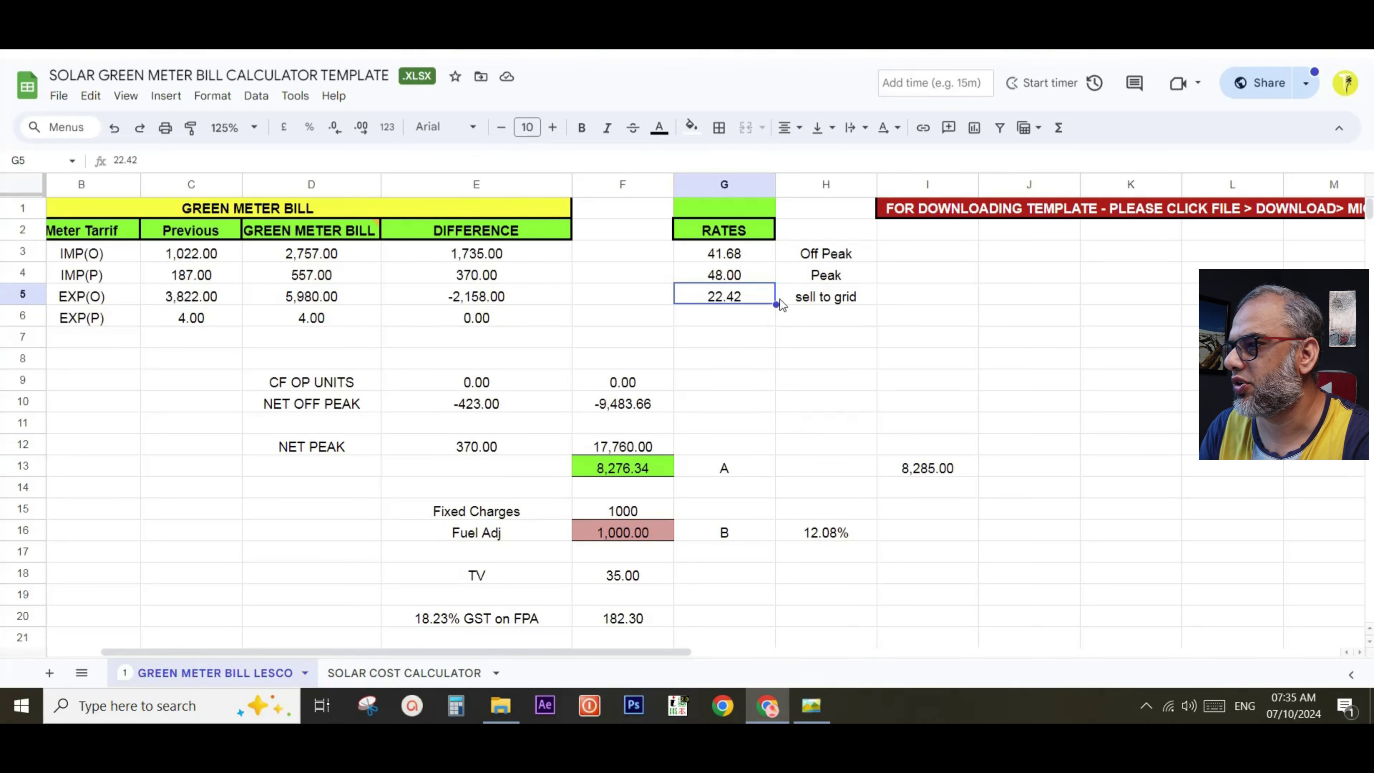
pyautogui.click(768, 261)
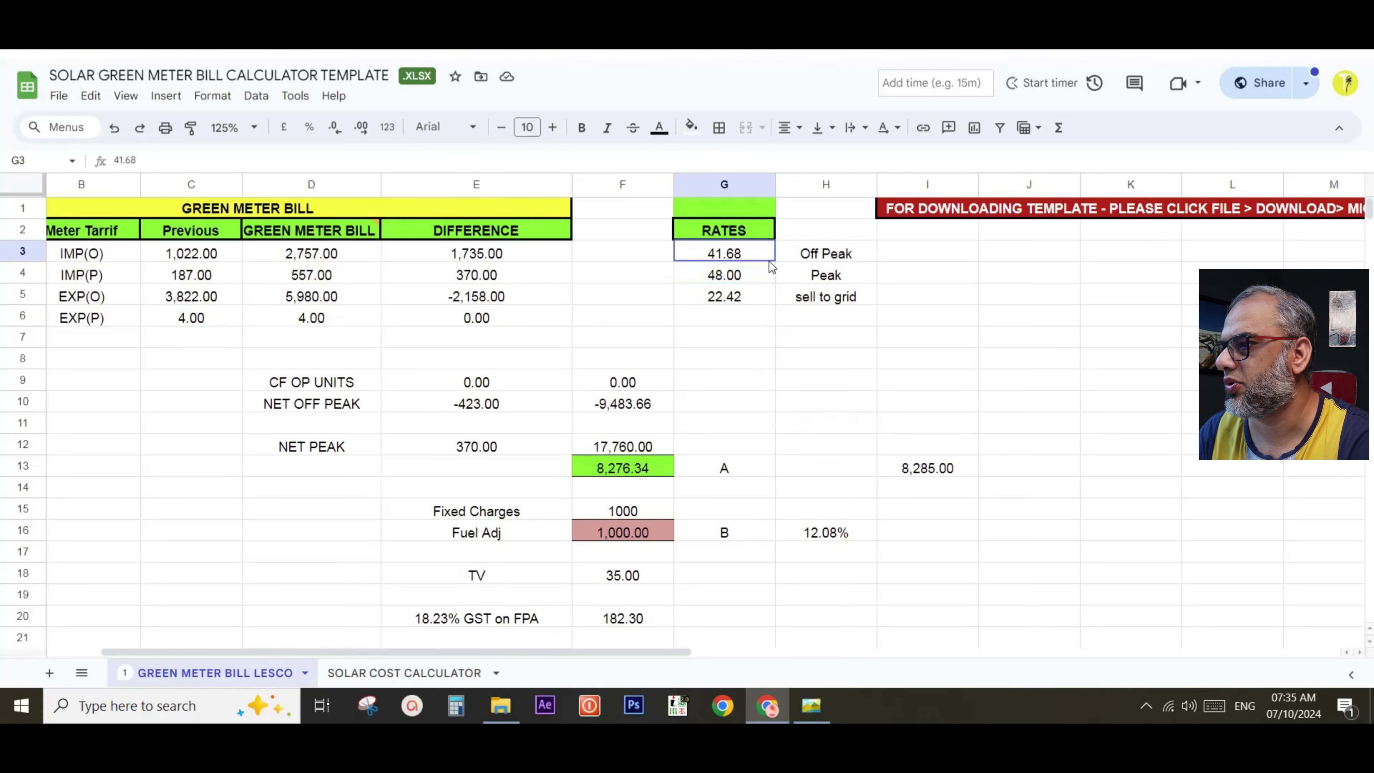
pyautogui.click(748, 275)
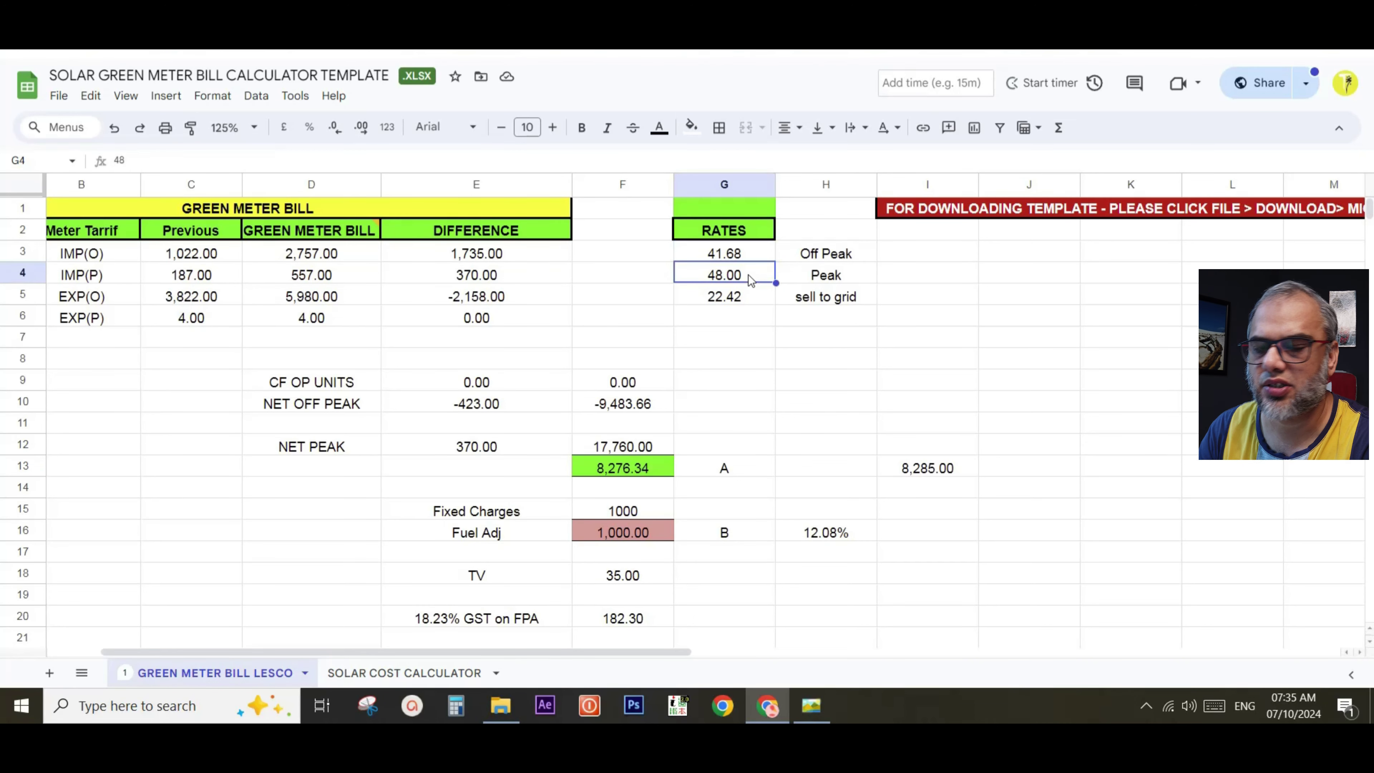
pyautogui.click(738, 299)
pyautogui.write('27')
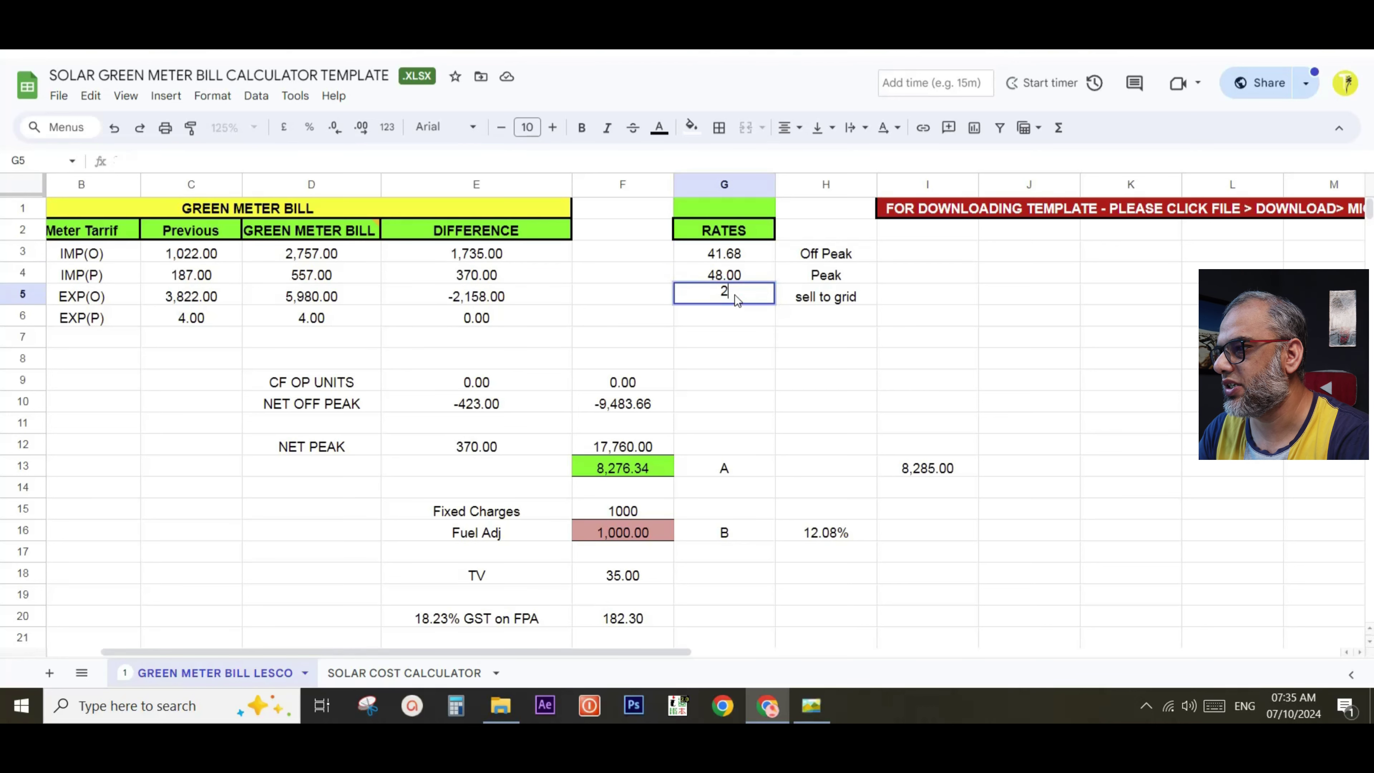
pyautogui.press('Return')
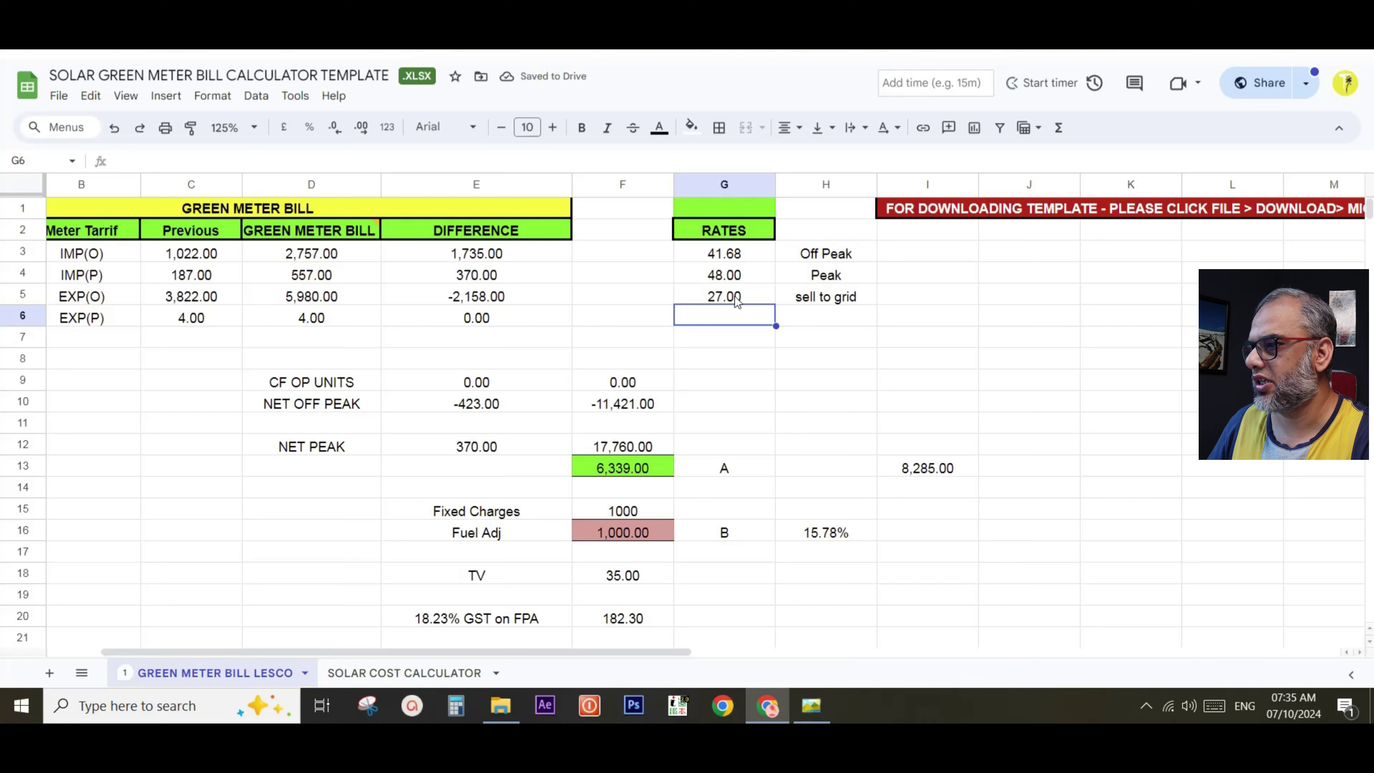
# Compare the recalculated electricity cost subtotal and Final Bill with the cost of electricity and payable amount on the bill
pyautogui.click(736, 296)
pyautogui.hotkey('alt', 'Tab')
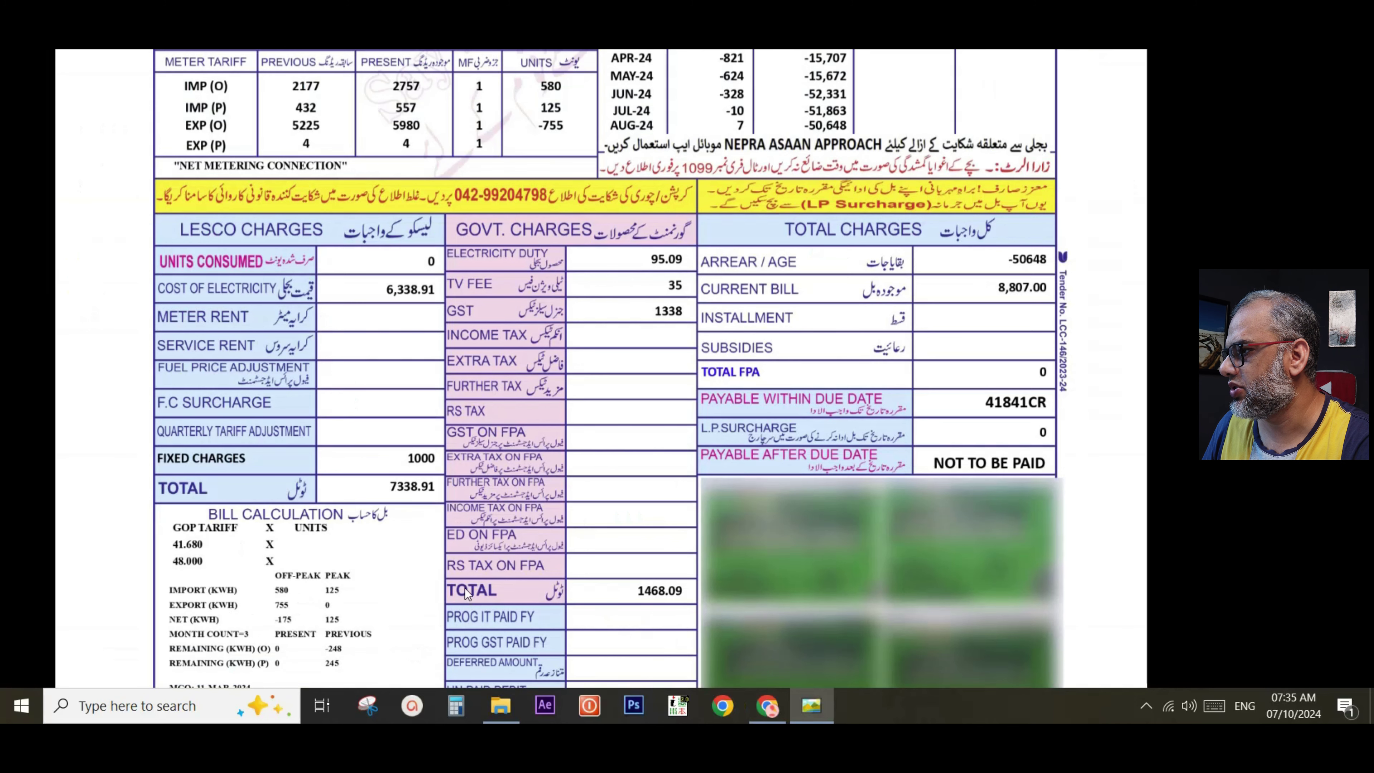
pyautogui.hotkey('alt', 'Tab')
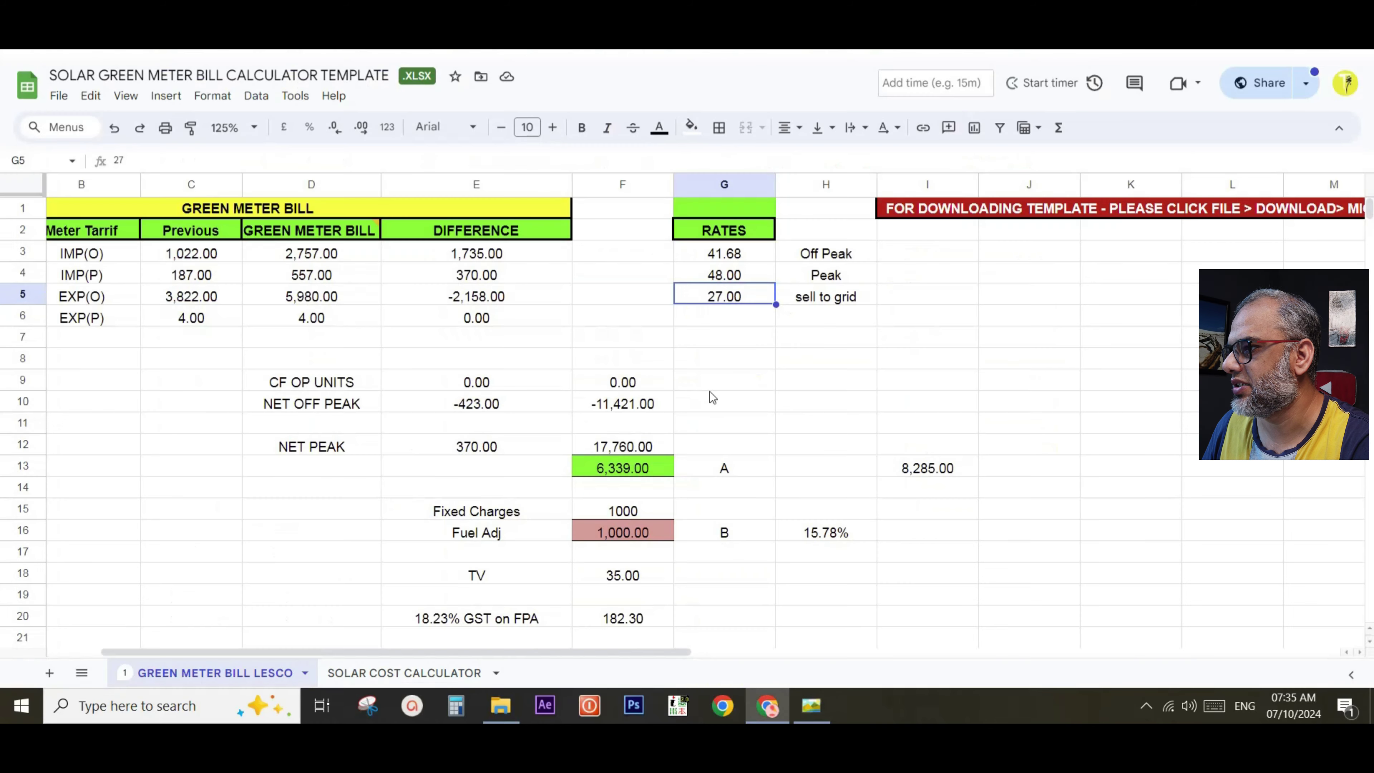
pyautogui.click(651, 470)
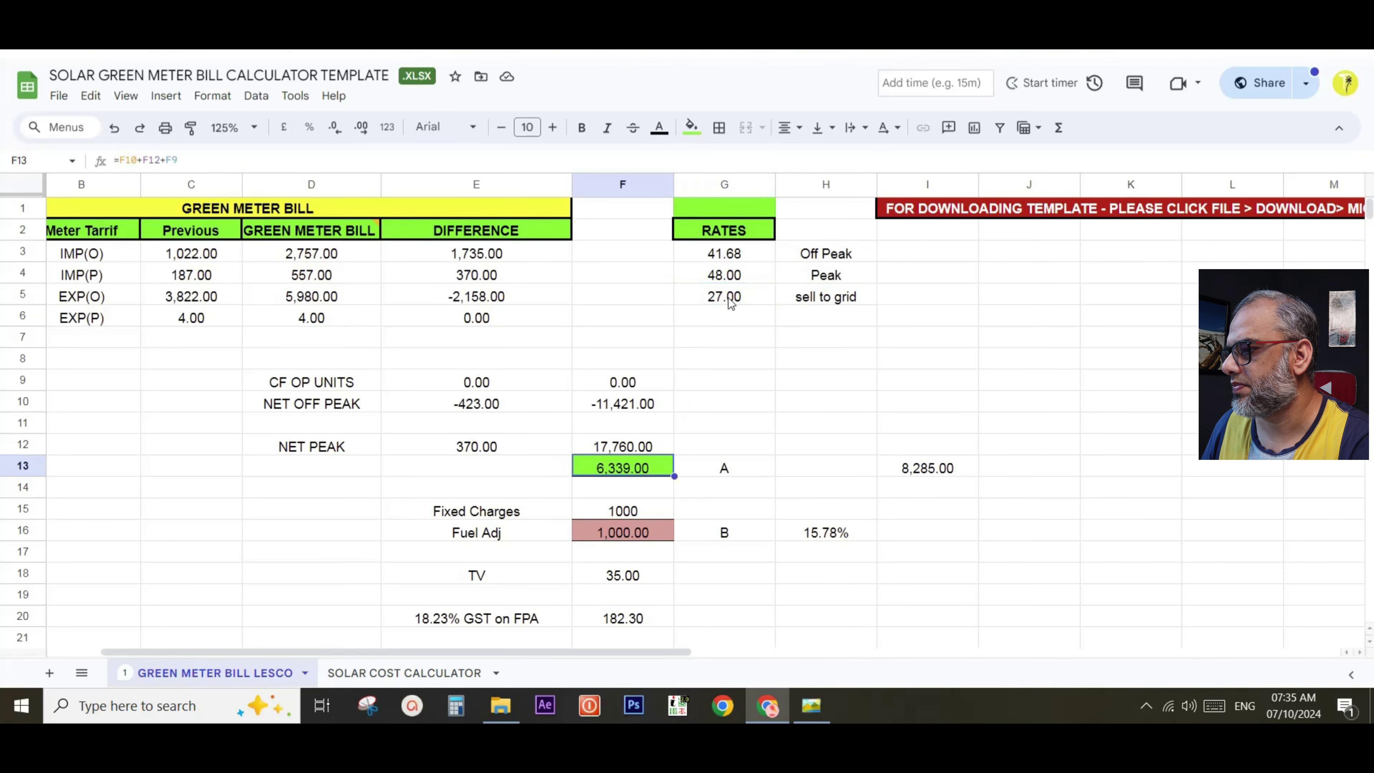
pyautogui.scroll(-2, 725, 470)
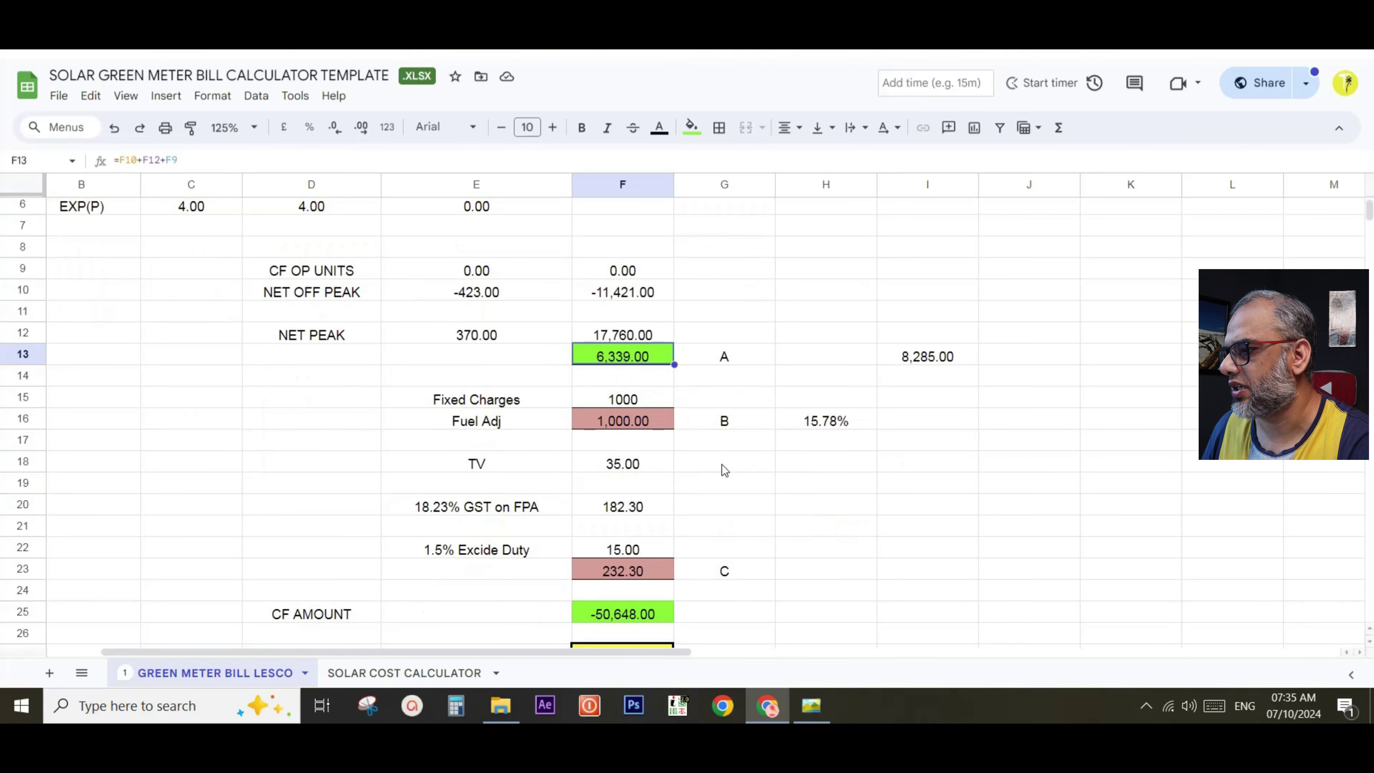
pyautogui.scroll(-4, 725, 470)
pyautogui.hotkey('alt', 'Tab')
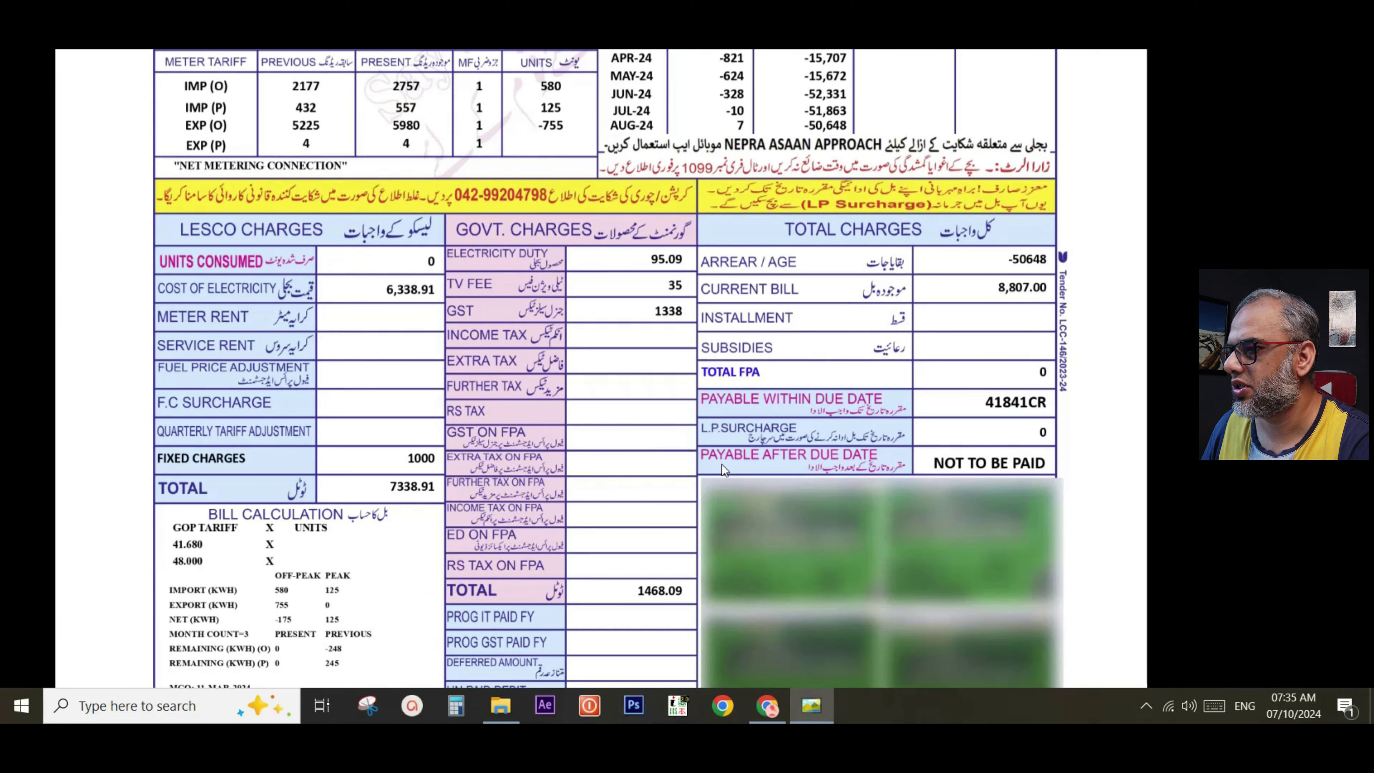
pyautogui.hotkey('alt', 'Tab')
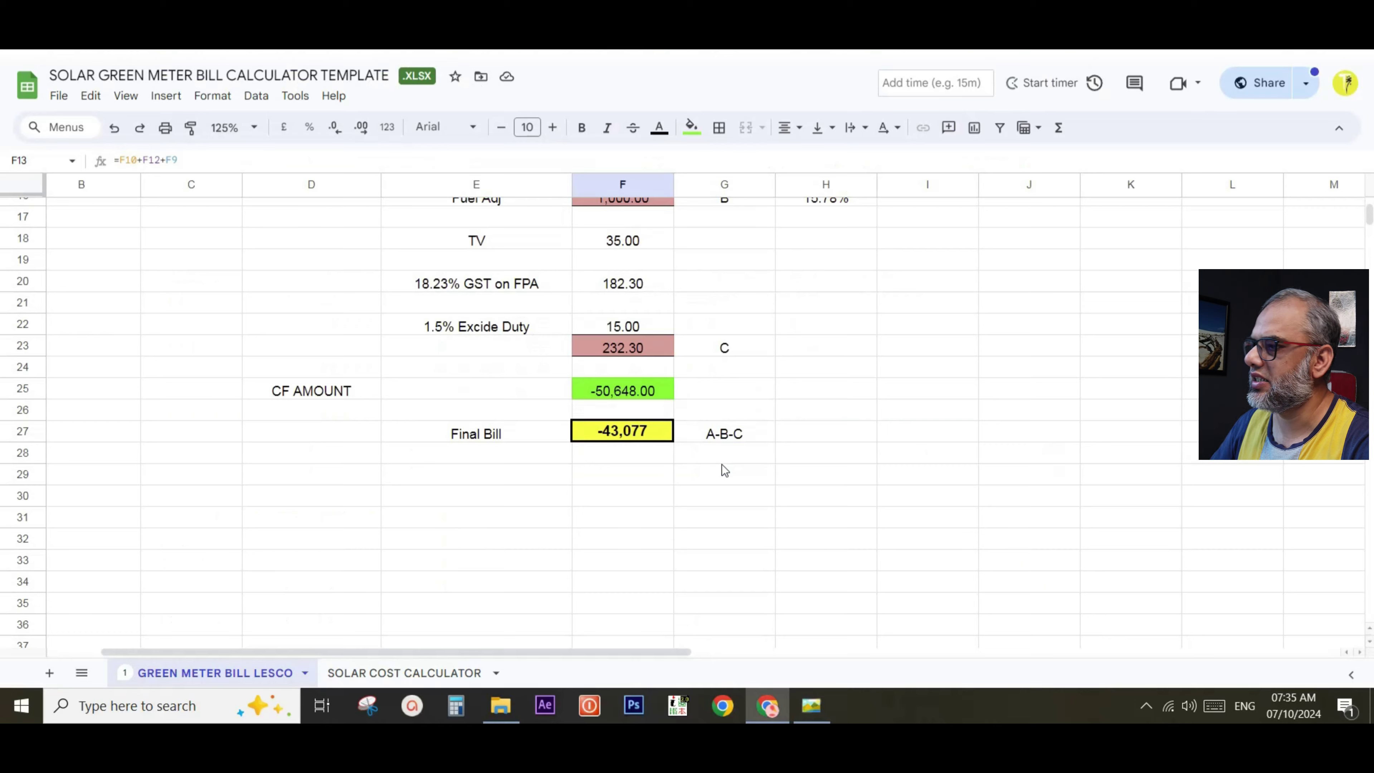
pyautogui.scroll(2, 725, 470)
pyautogui.hotkey('alt', 'Tab')
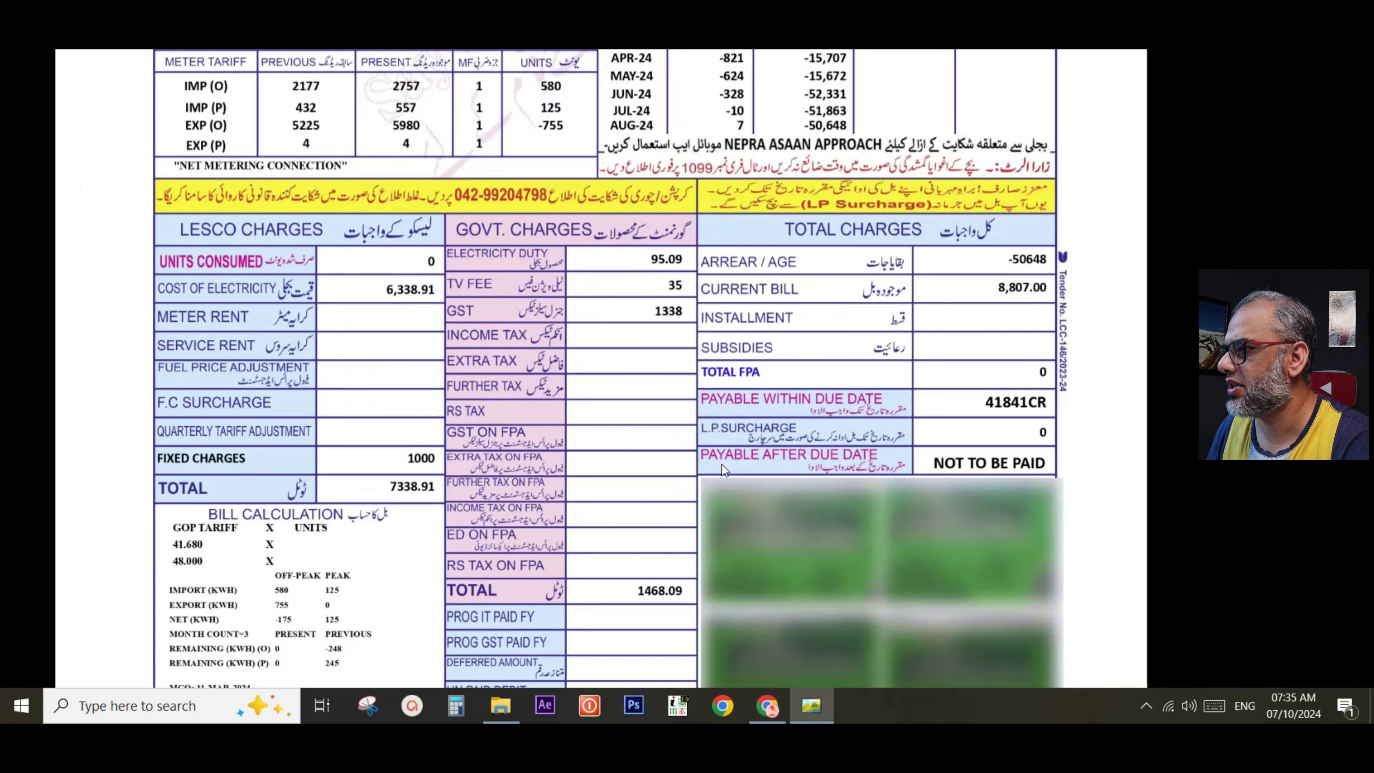
pyautogui.hotkey('alt', 'Tab')
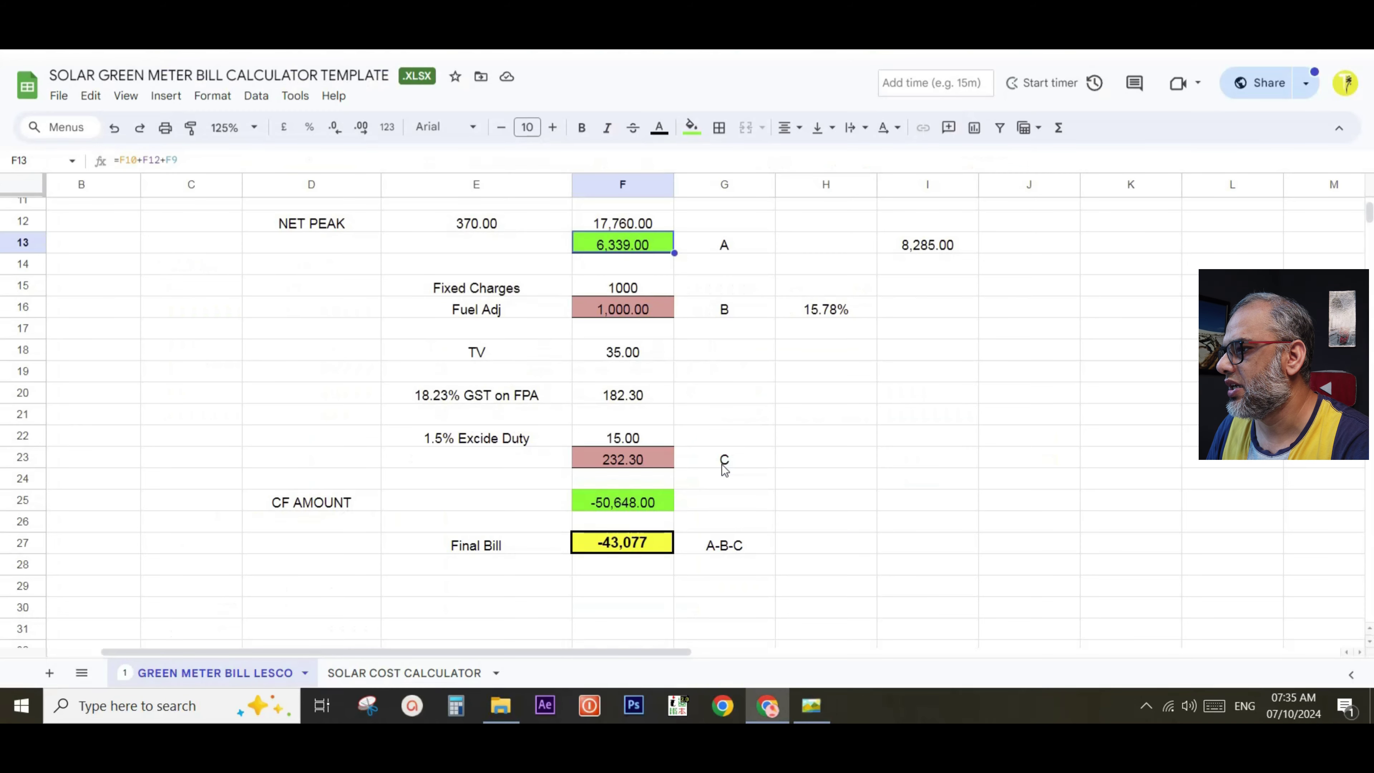
# Inspect the formulas behind the GST on FPA and Fuel Adj amounts without changing them
pyautogui.click(645, 401)
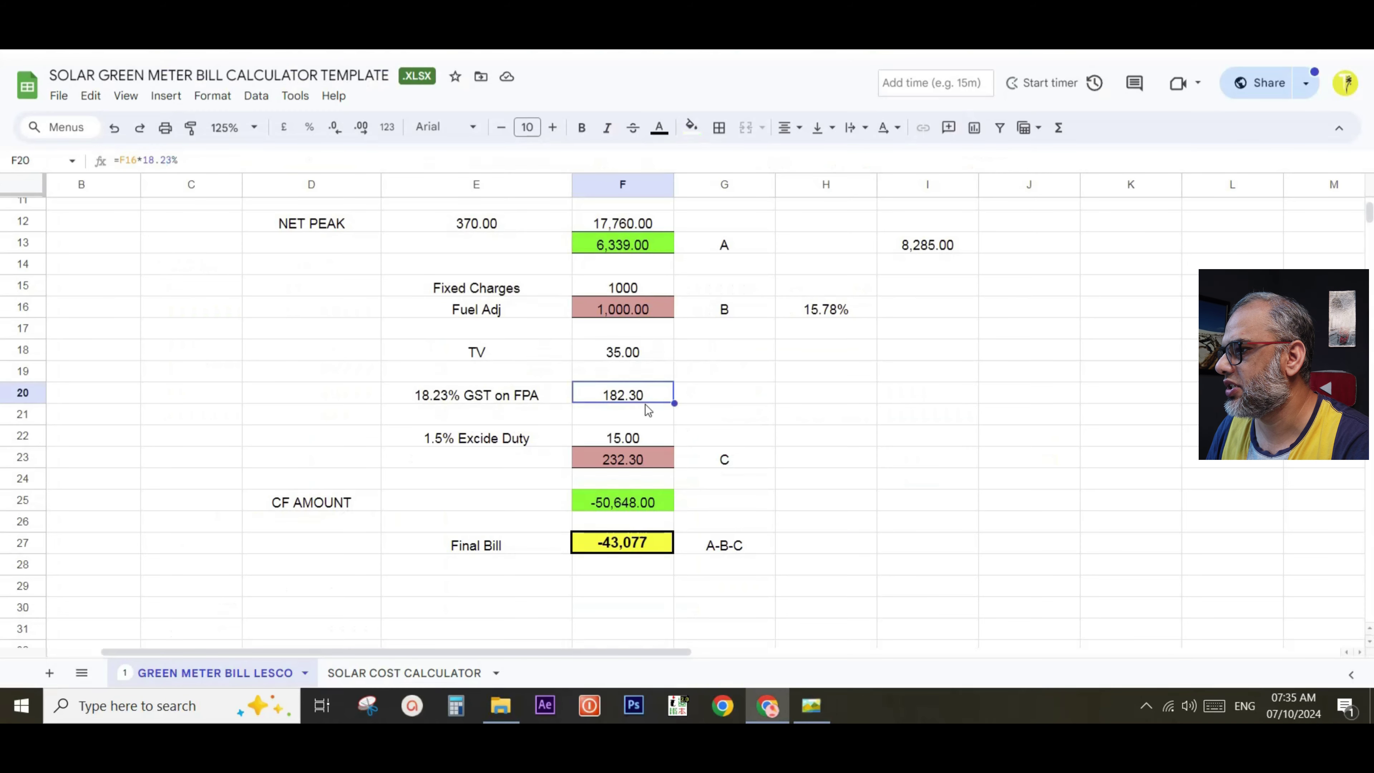
pyautogui.click(635, 308)
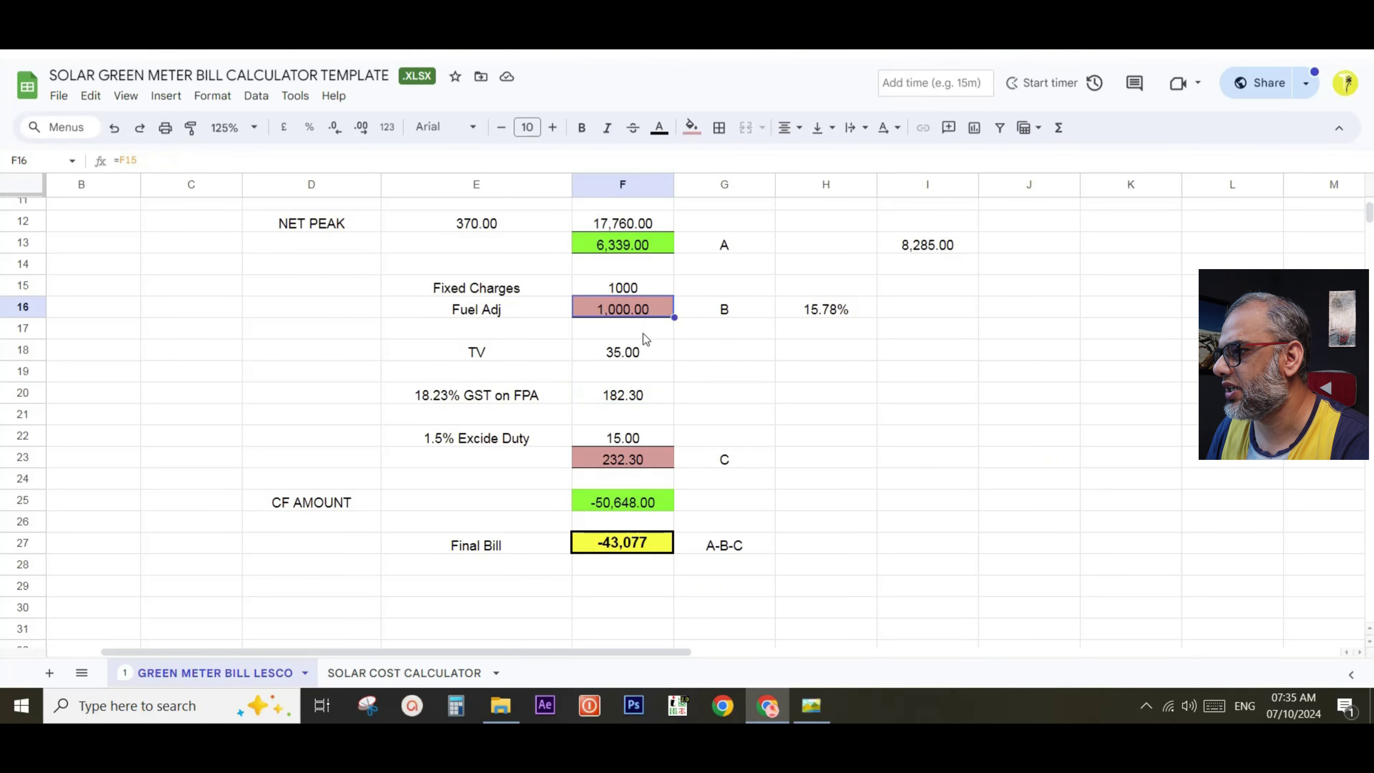
pyautogui.doubleClick(635, 401)
pyautogui.click(709, 395)
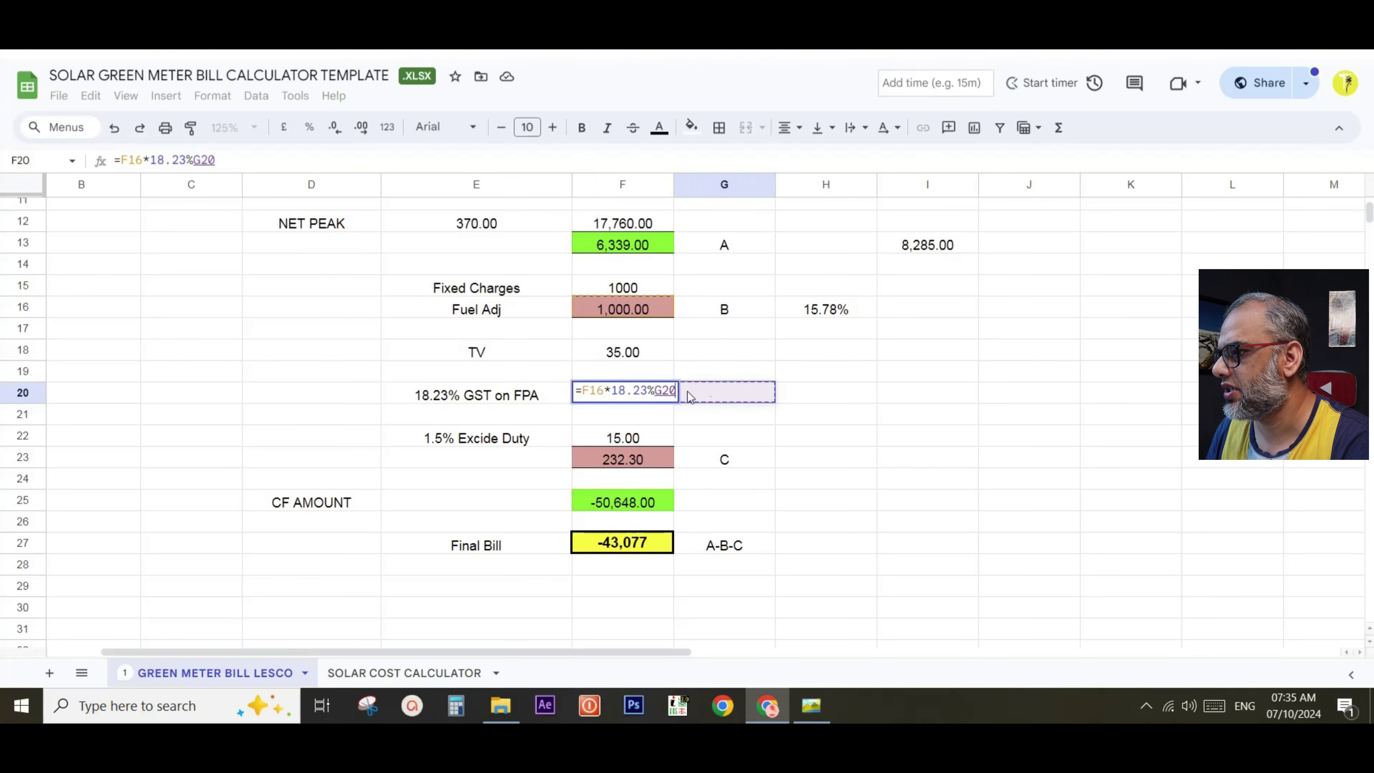
pyautogui.press('Escape')
# Look up the GST on the bill, enter 1338 as the GST on FPA amount, and check the TV fee
pyautogui.hotkey('alt', 'Tab')
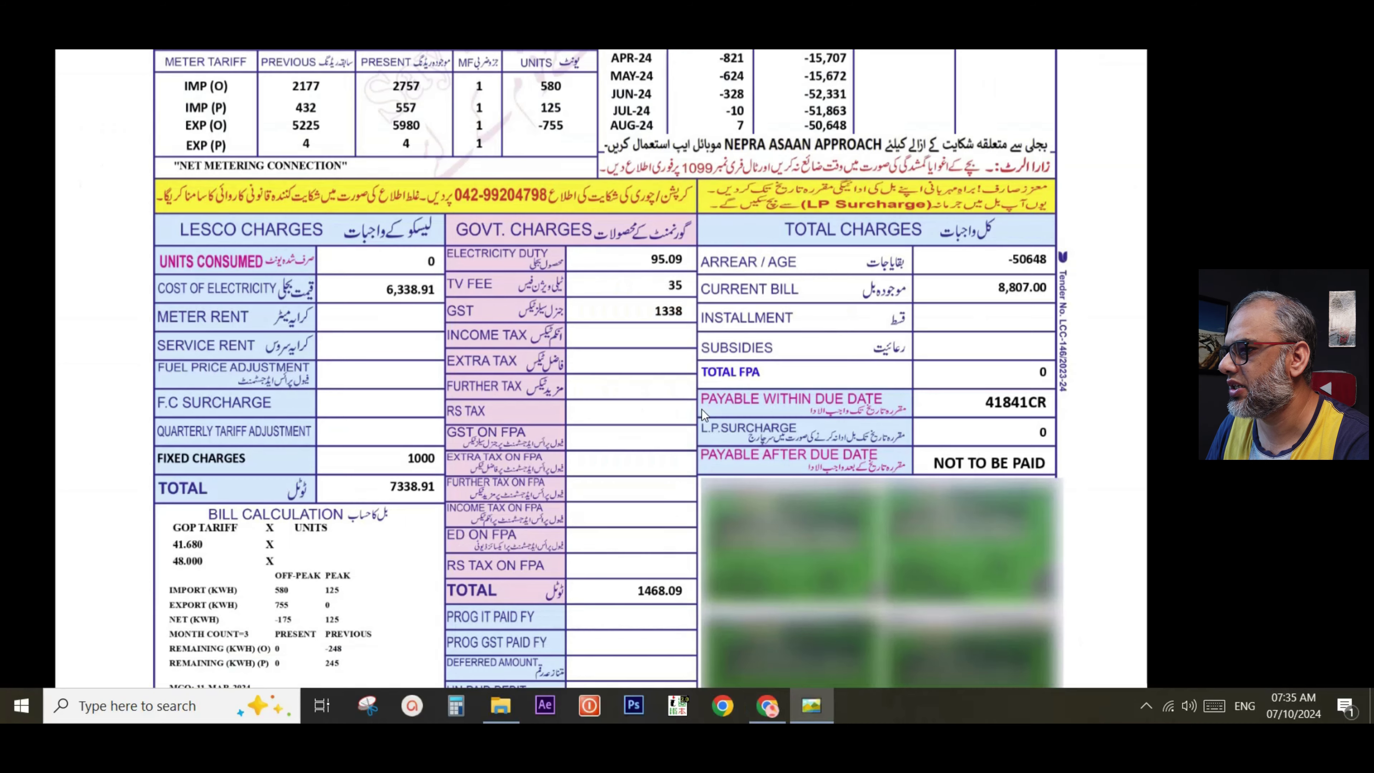
pyautogui.hotkey('alt', 'Tab')
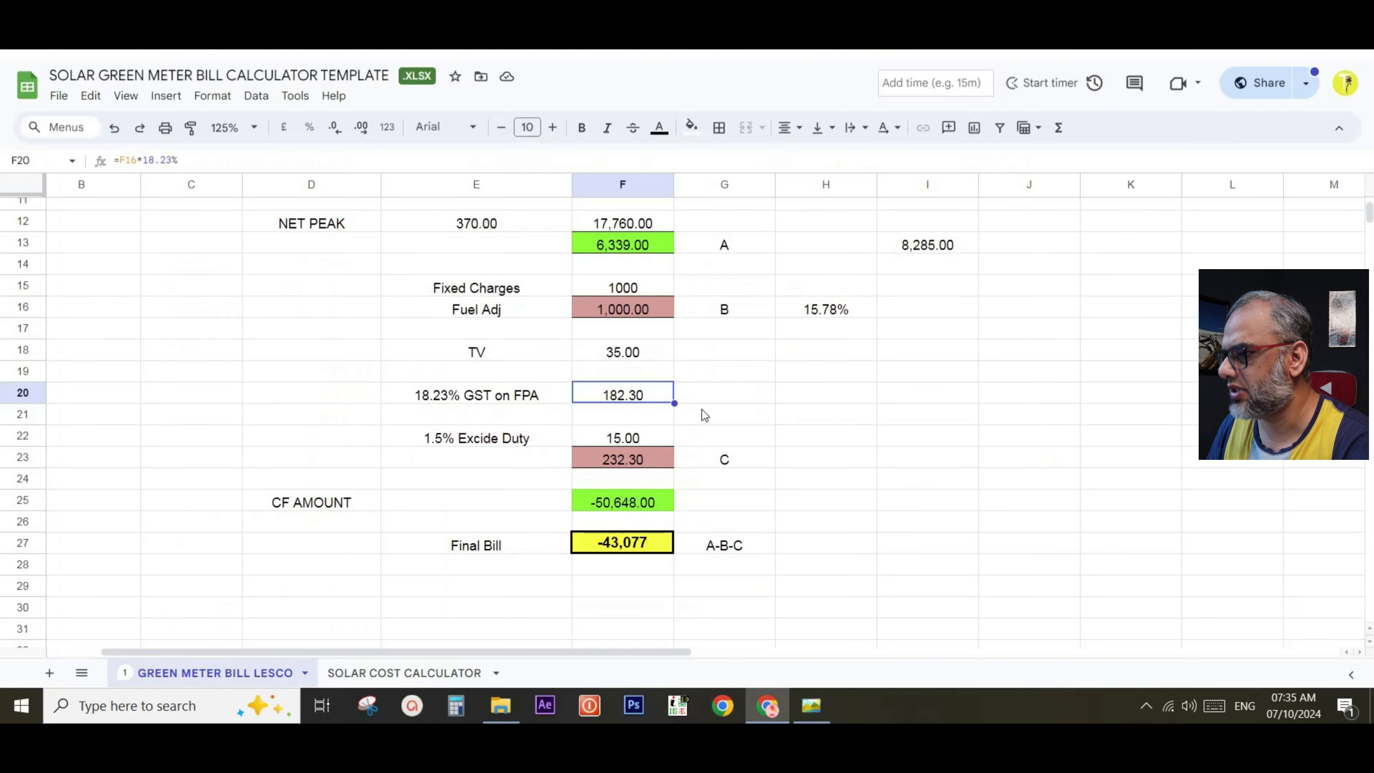
pyautogui.hotkey('alt', 'Tab')
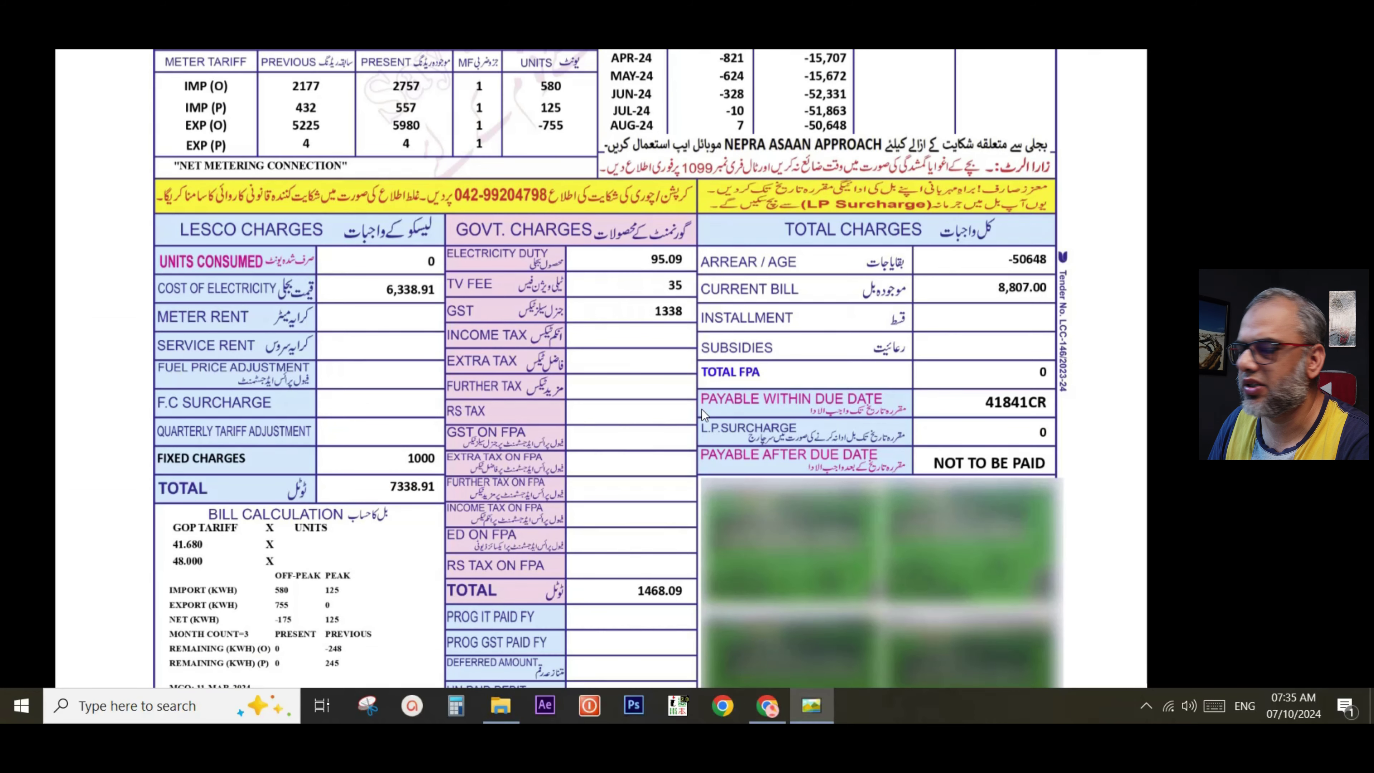
pyautogui.hotkey('alt', 'Tab')
pyautogui.write('1338')
pyautogui.hotkey('alt', 'Tab')
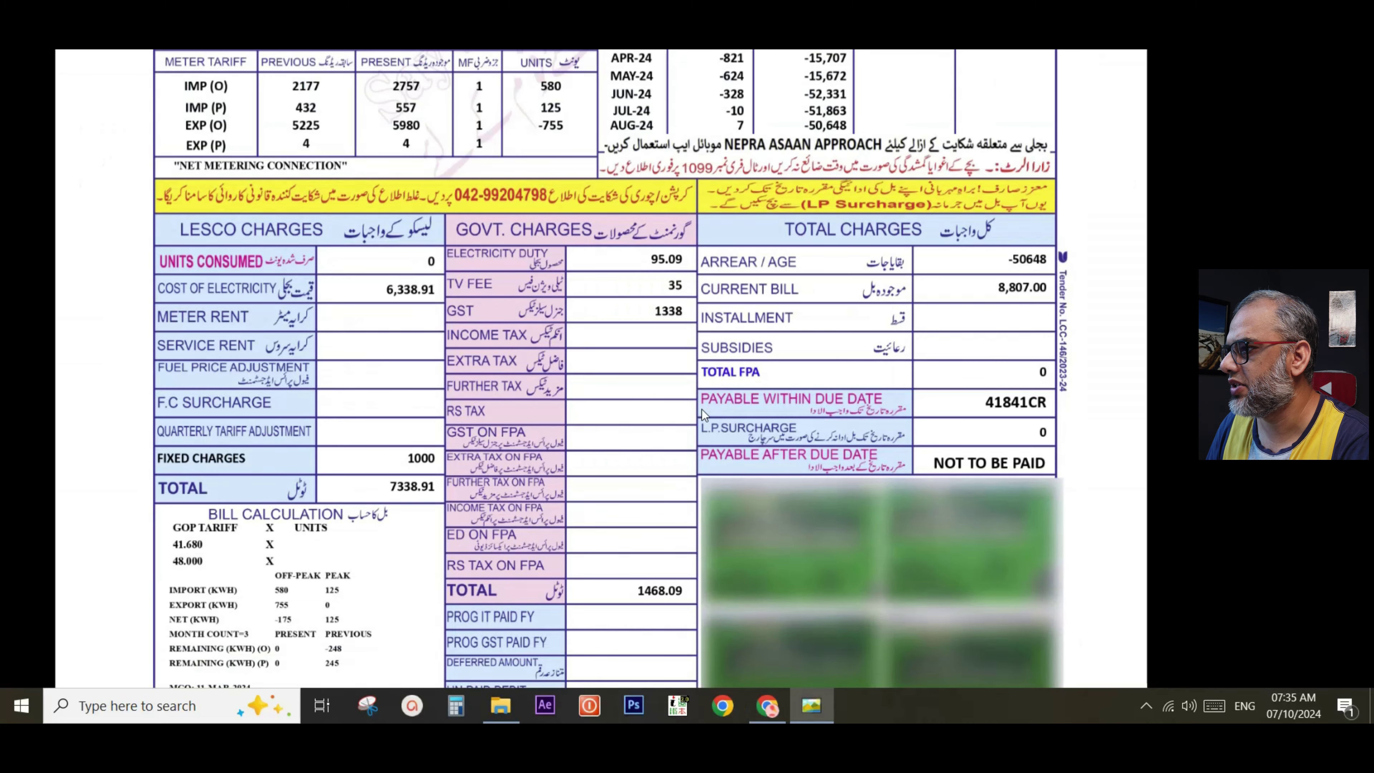
pyautogui.hotkey('alt', 'Tab')
pyautogui.press('Up')
pyautogui.press('Up')
pyautogui.press('Up')
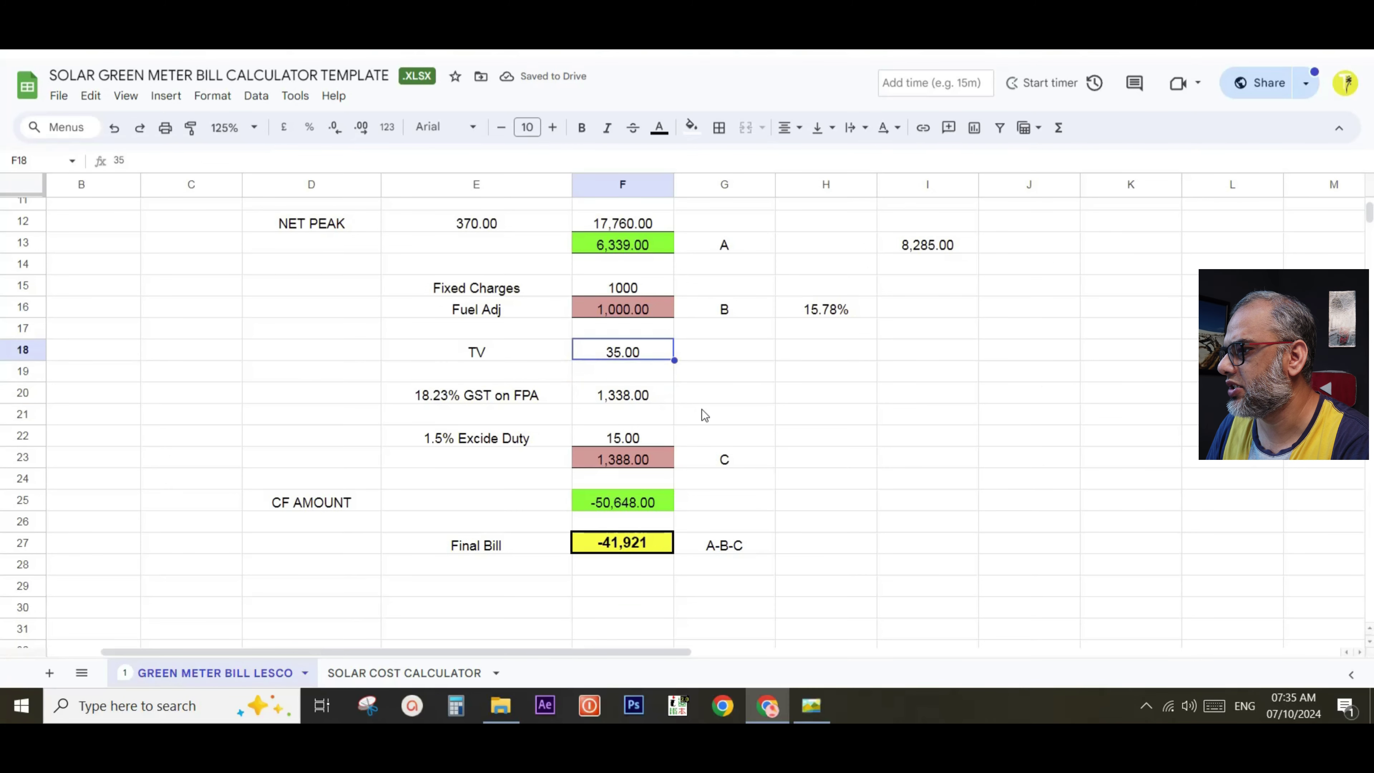
# Look up the electricity duty on the bill and set the 1.5% Excide Duty amount to 95.09
pyautogui.press('Down')
pyautogui.press('Down')
pyautogui.press('Down')
pyautogui.press('Down')
pyautogui.hotkey('alt', 'Tab')
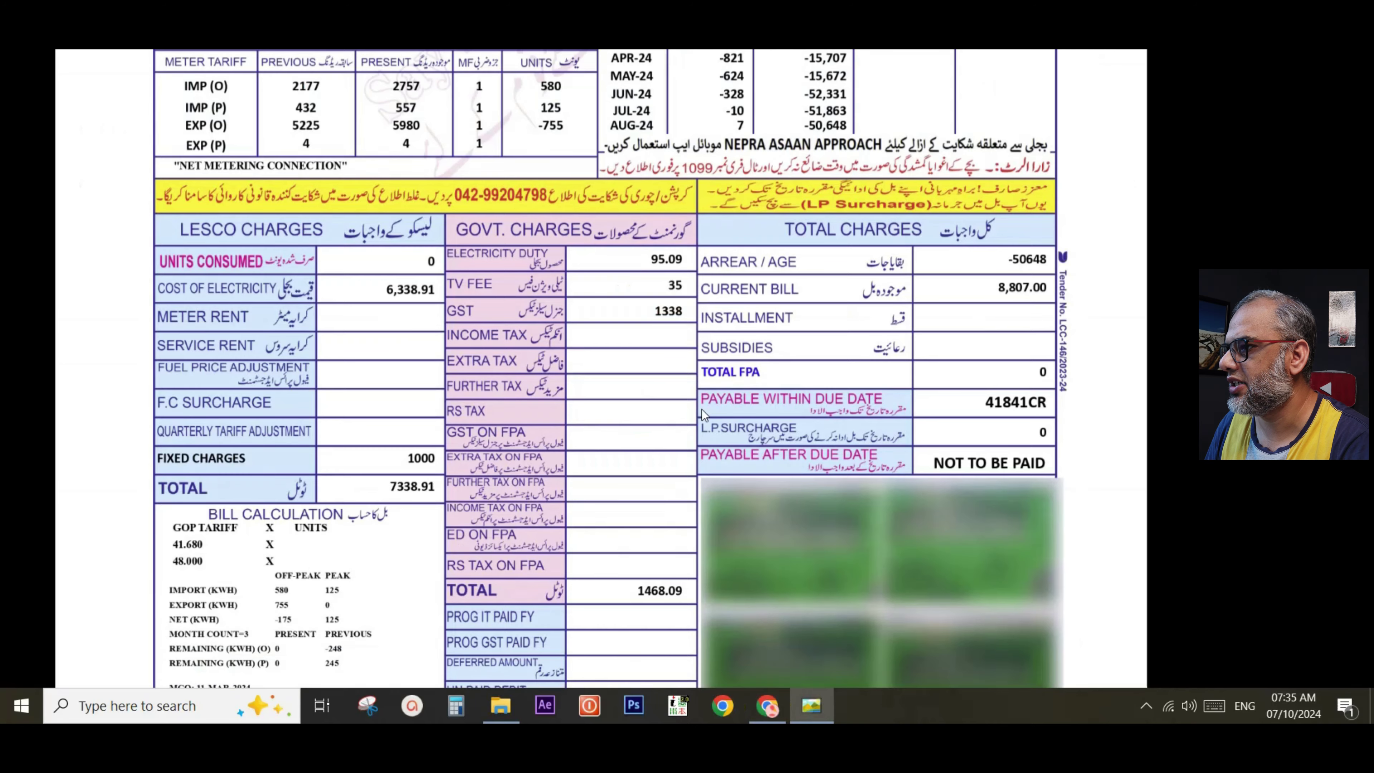
pyautogui.hotkey('alt', 'Tab')
pyautogui.write('95.09')
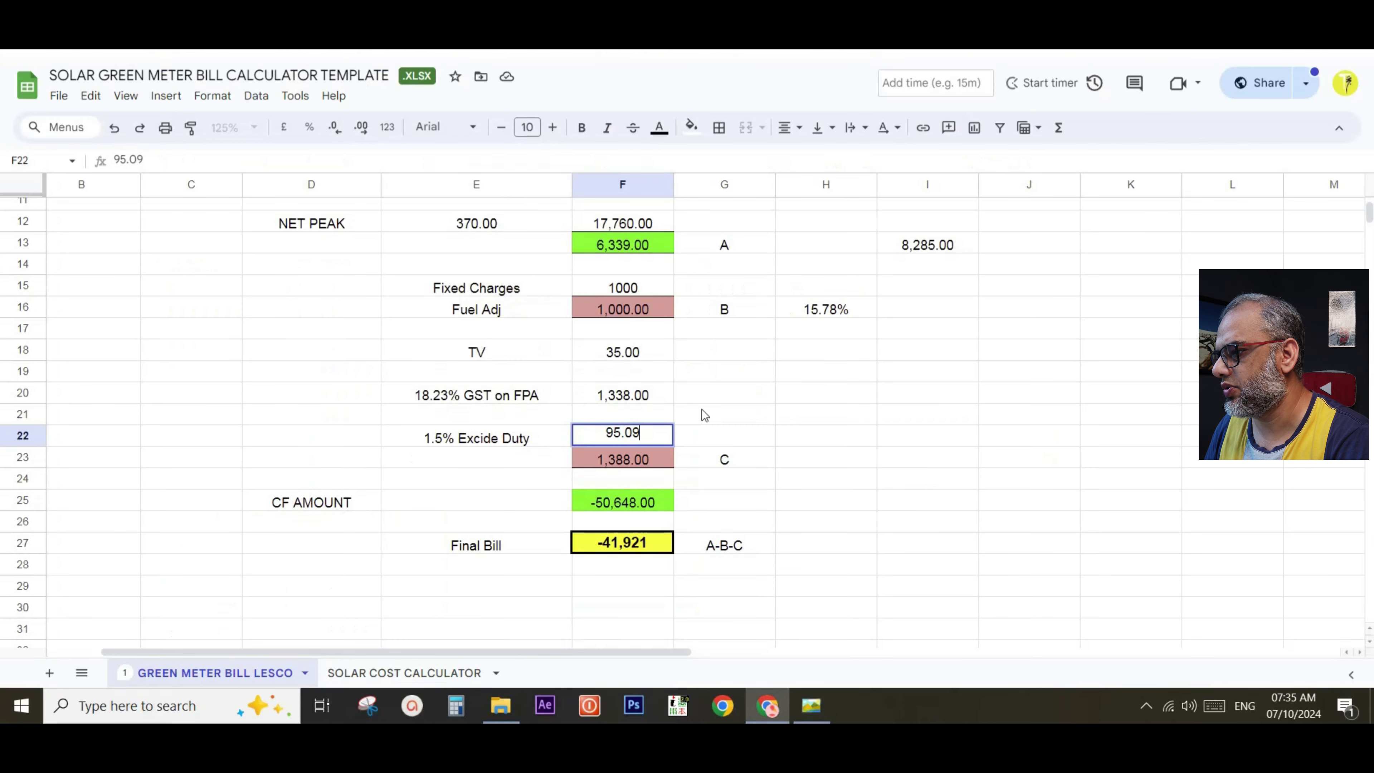
pyautogui.press('Return')
# Compare the government charges total and Final Bill with the bill, and review the whole calculation from readings to final amount
pyautogui.hotkey('alt', 'Tab')
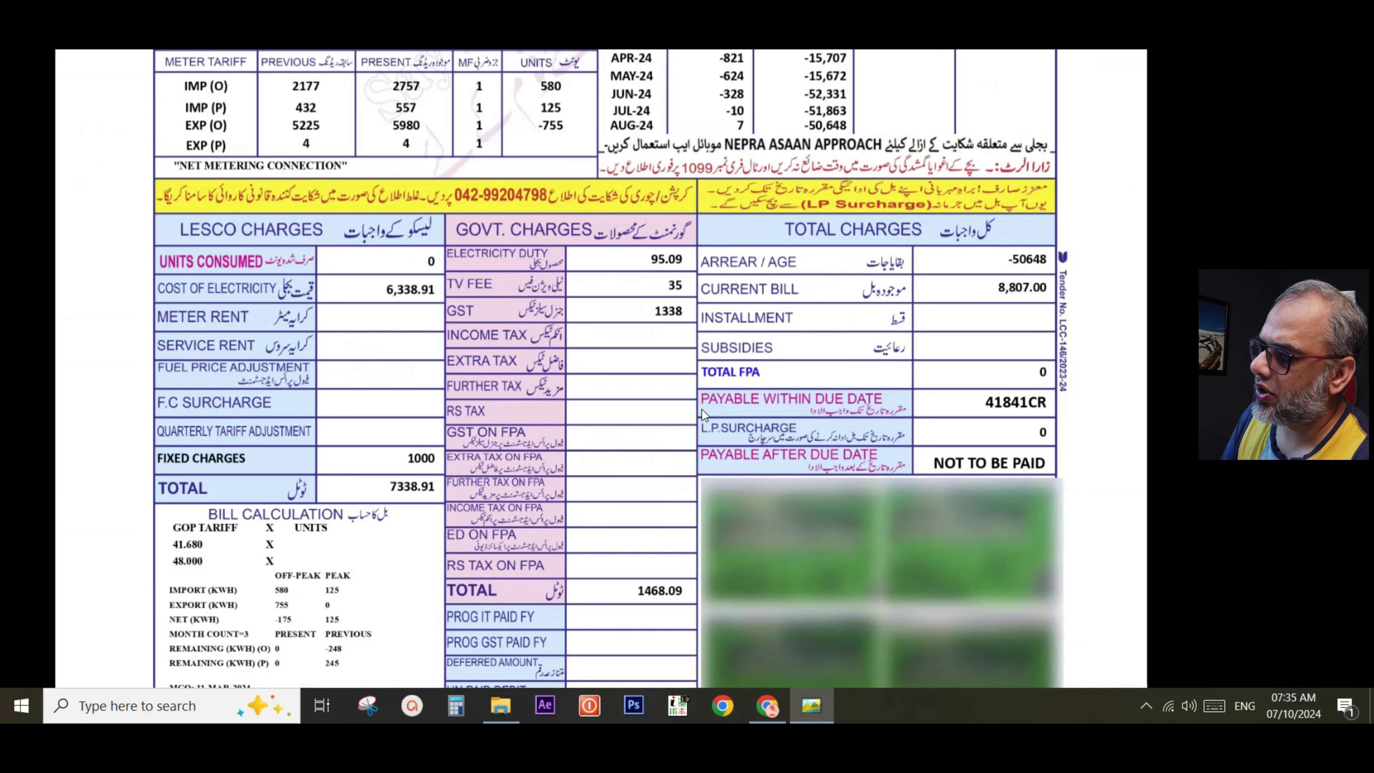
pyautogui.hotkey('alt', 'Tab')
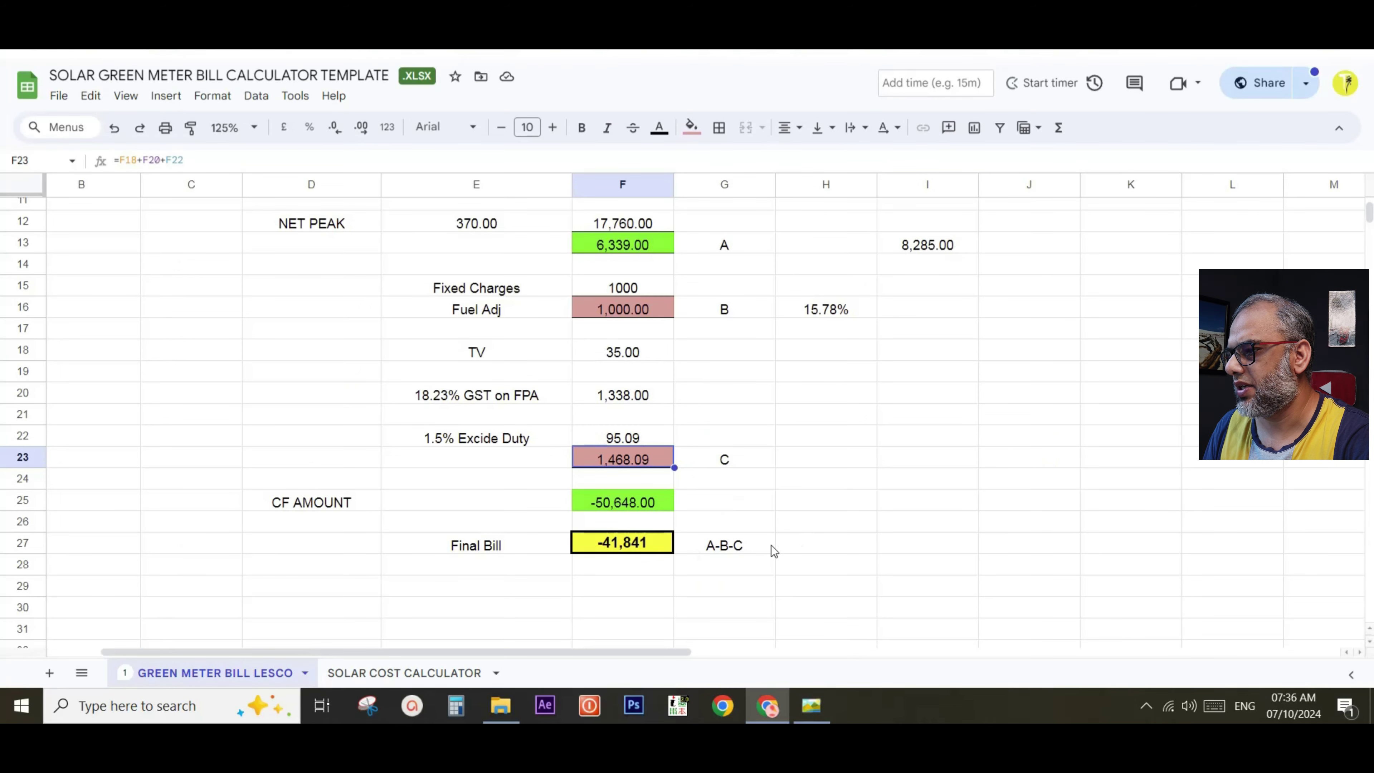
pyautogui.scroll(4, 853, 522)
pyautogui.scroll(-6, 853, 522)
pyautogui.scroll(6, 853, 521)
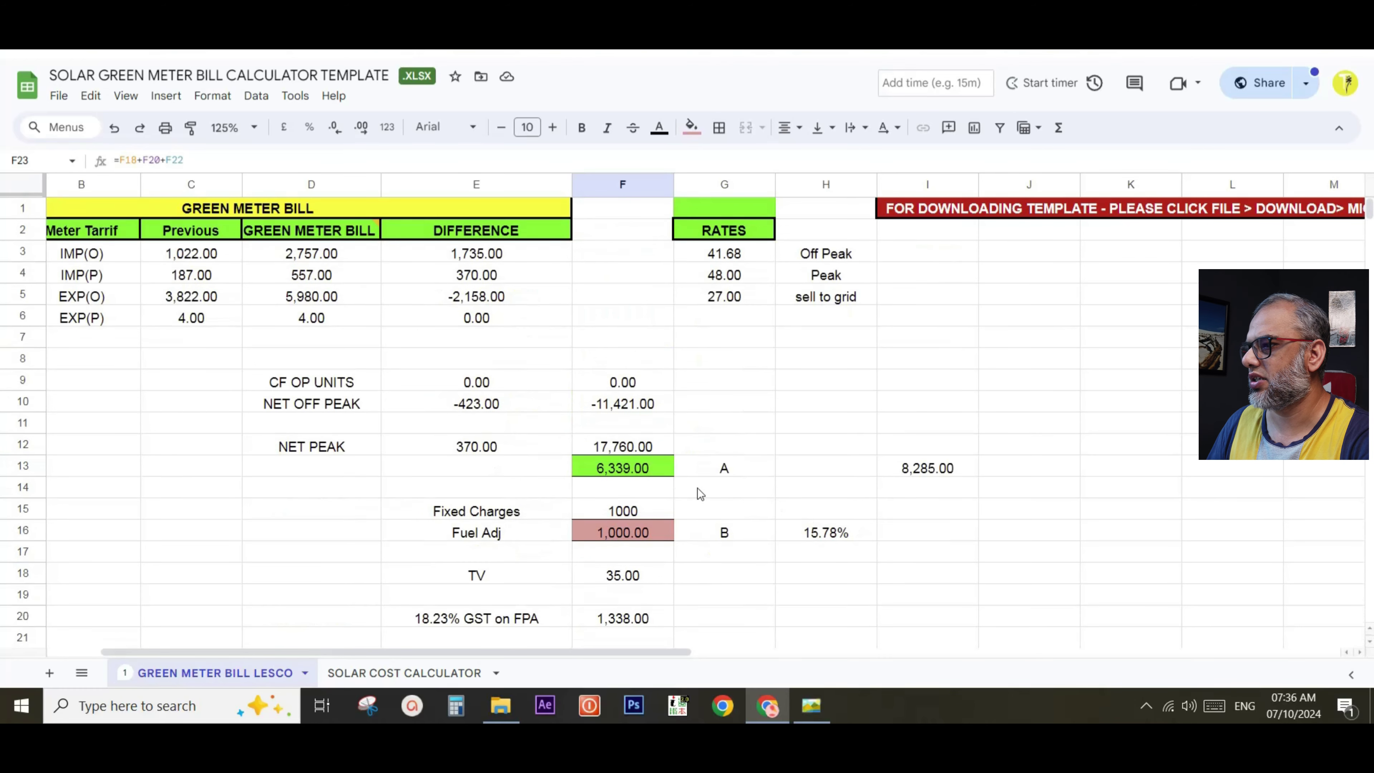
pyautogui.scroll(-6, 724, 415)
pyautogui.scroll(6, 724, 415)
pyautogui.hotkey('alt', 'Tab')
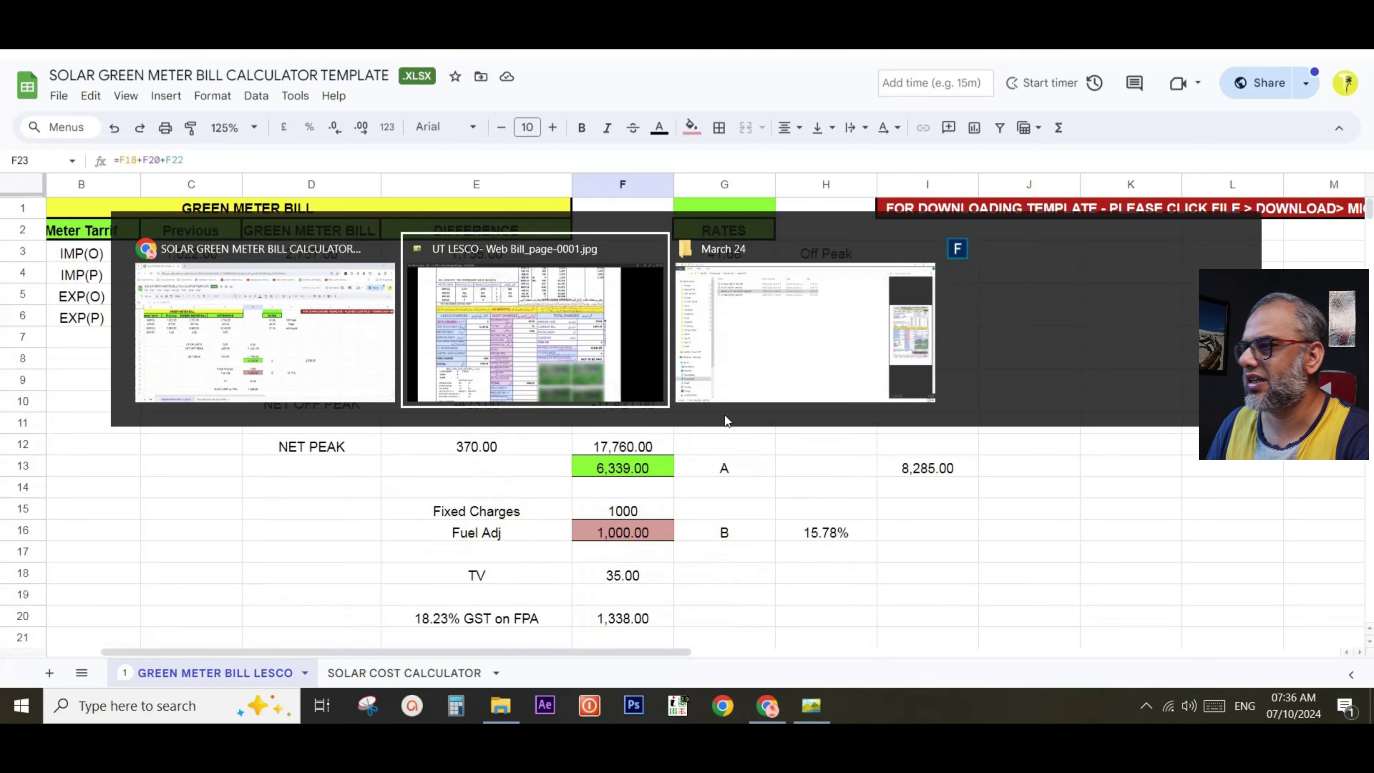